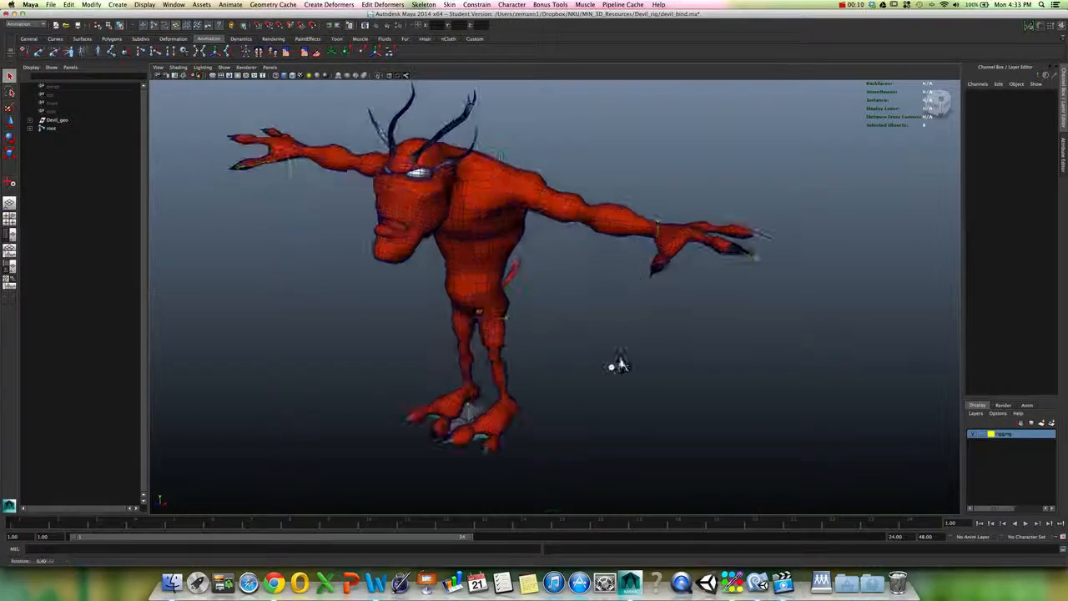
Display the devil model in wireframe and select the base joint of the left hand's first finger.
alt+right_drag(564, 369, 622, 389)
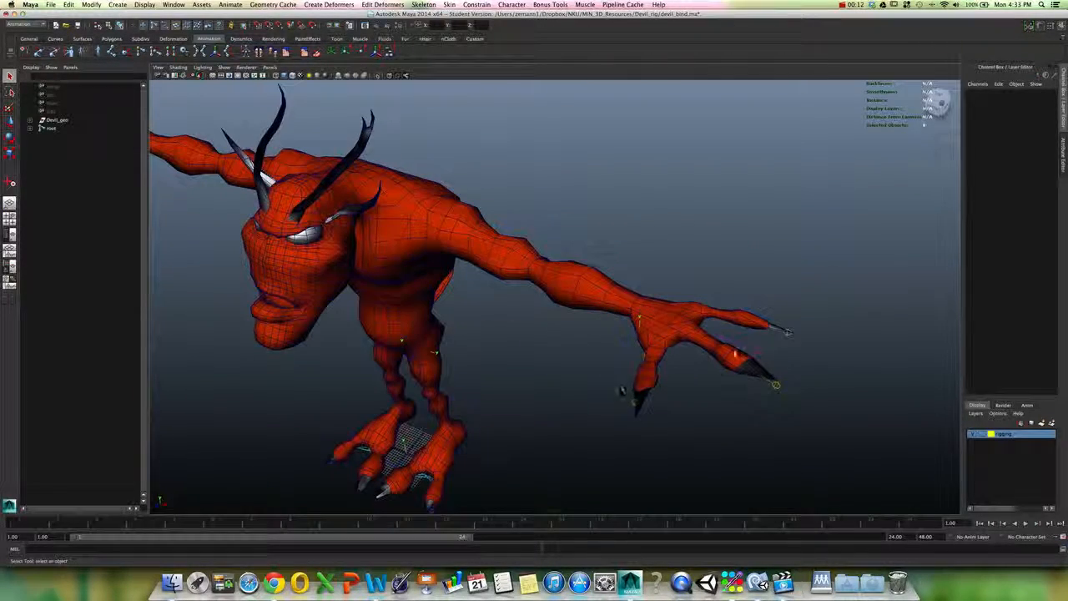
click(716, 322)
key(4)
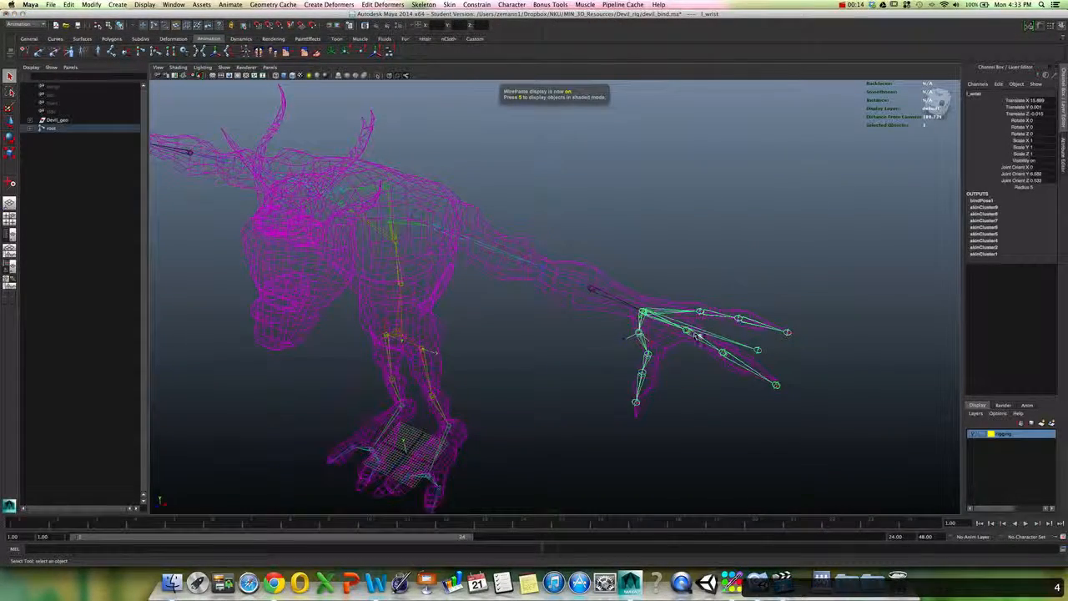
click(698, 336)
alt+drag(697, 336, 700, 366)
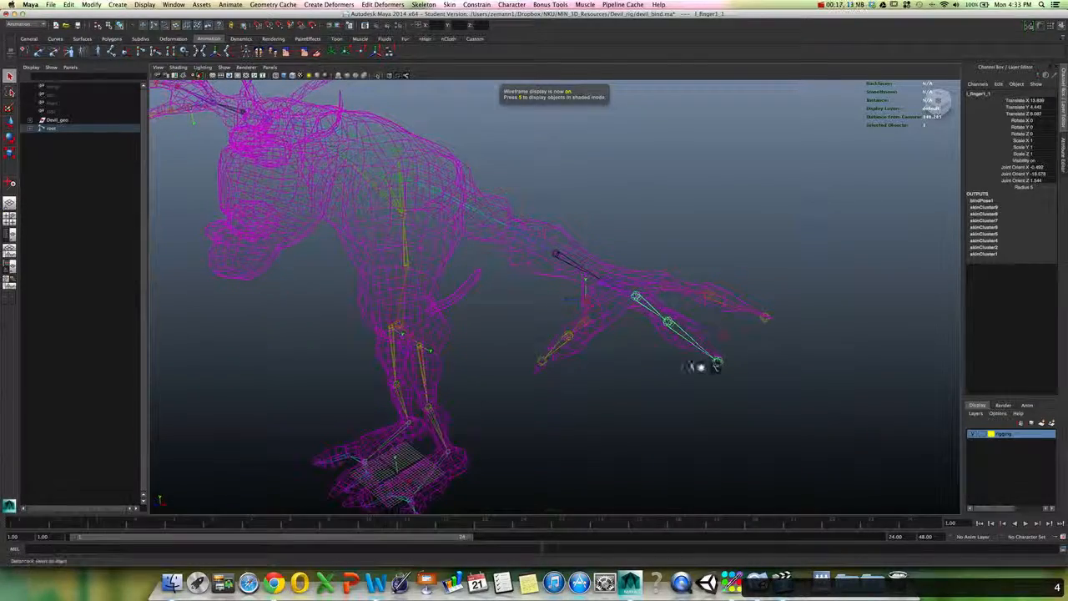
Select the three joints of the left thumb and set a keyframe on them at frame 1.
click(591, 307)
alt+drag(591, 307, 605, 312)
click(619, 331)
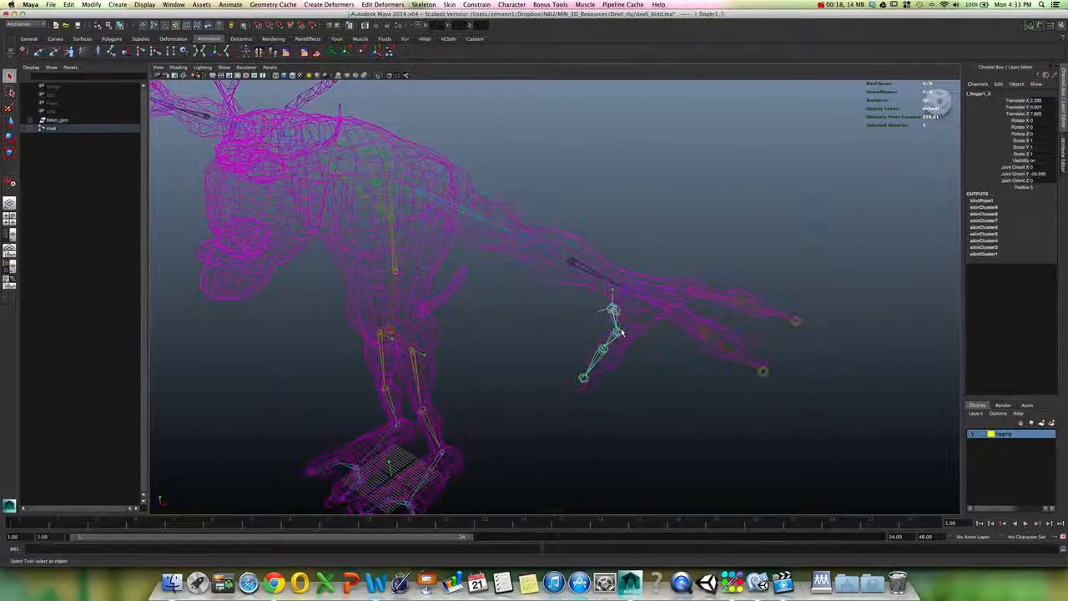
click(602, 351)
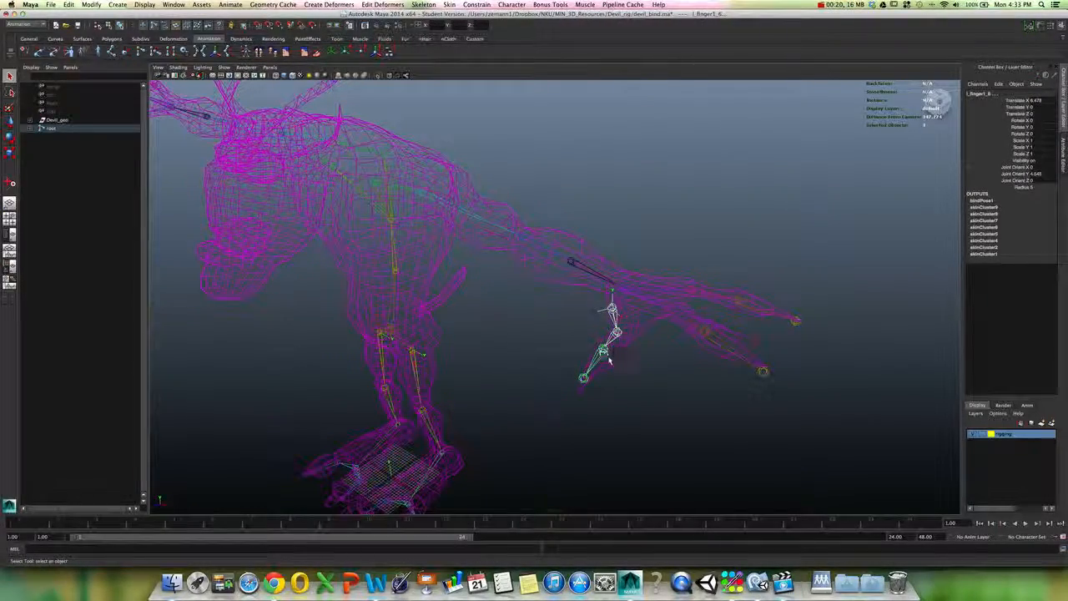
key(s)
Key both bending joints of each of the left hand's two long fingers at frame 1.
click(683, 317)
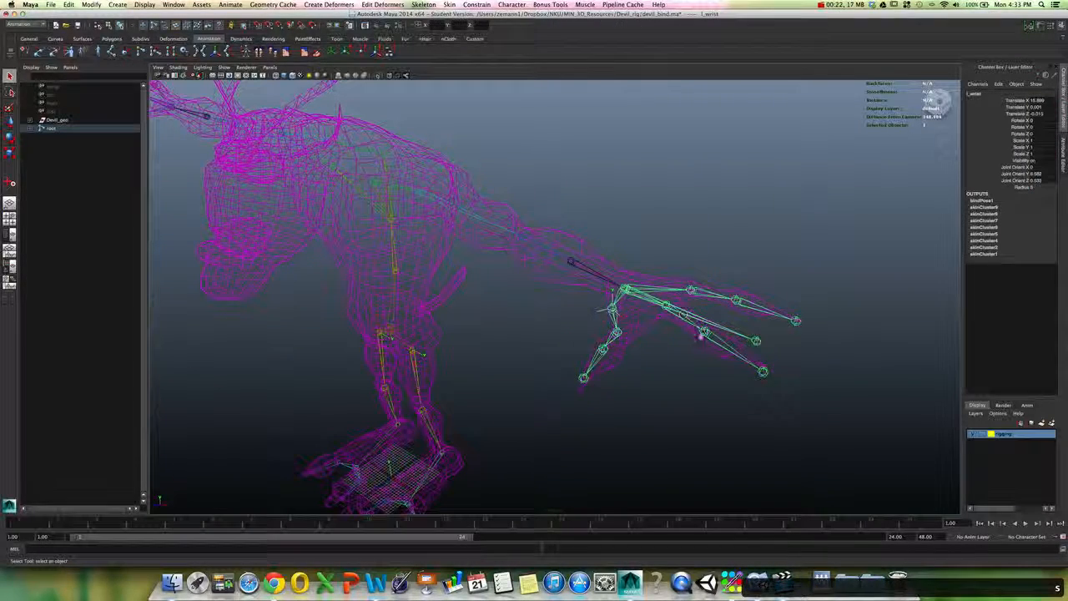
click(688, 323)
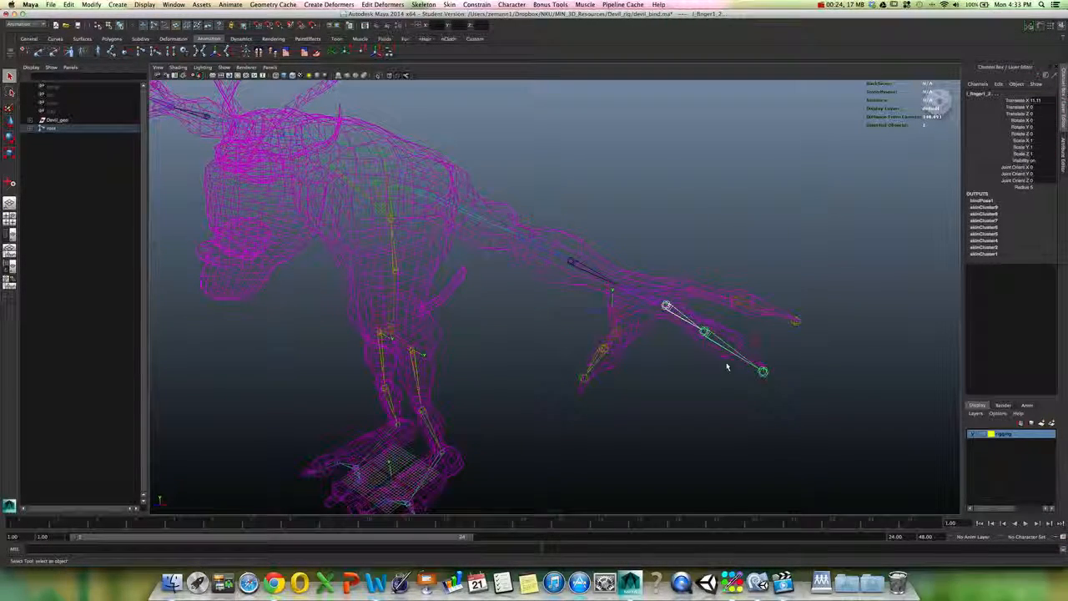
key(s)
click(693, 291)
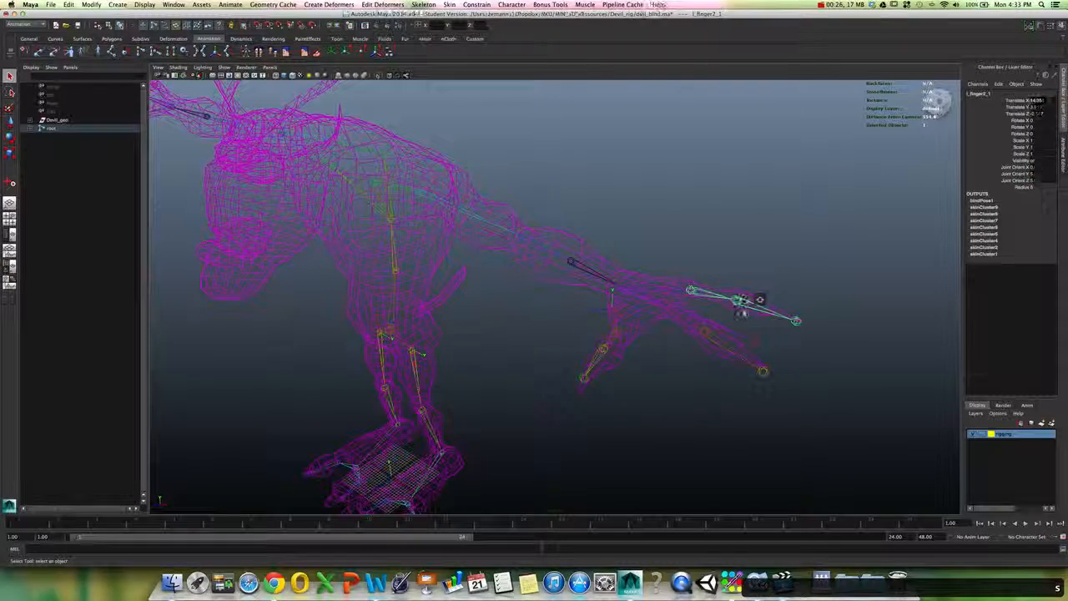
key(s)
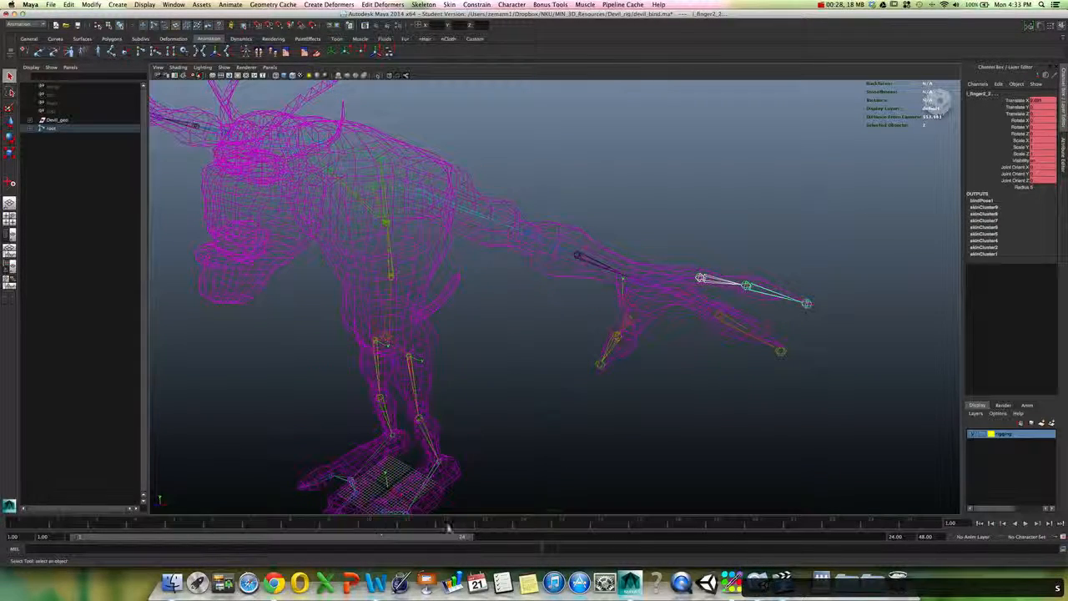
At frame 10, rotate joints l_finger1_1 and l_finger1_2 so the first finger curls downward.
click(377, 526)
click(691, 306)
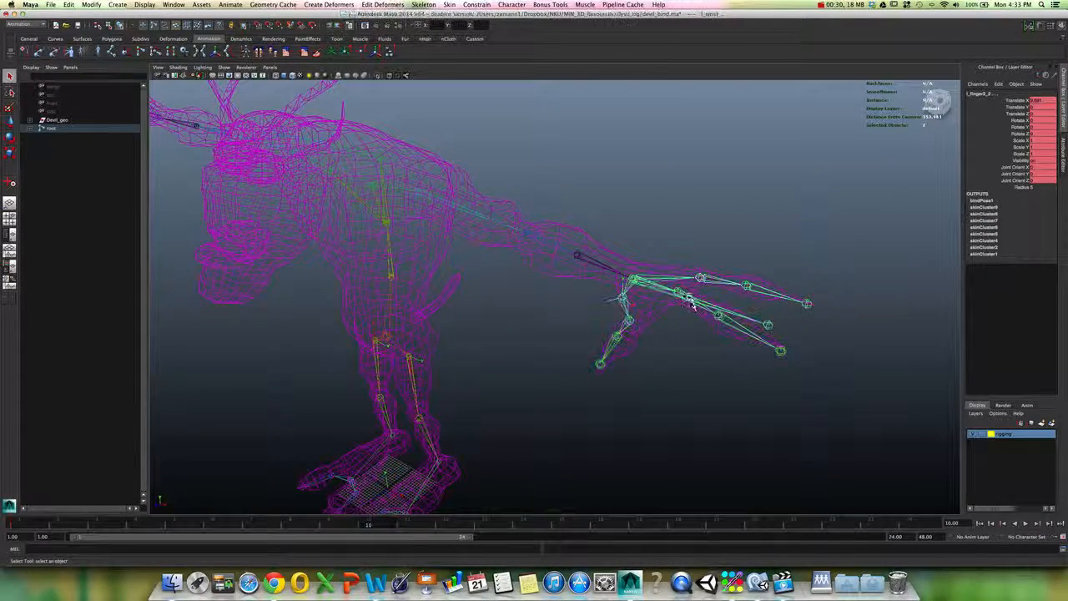
click(686, 295)
key(e)
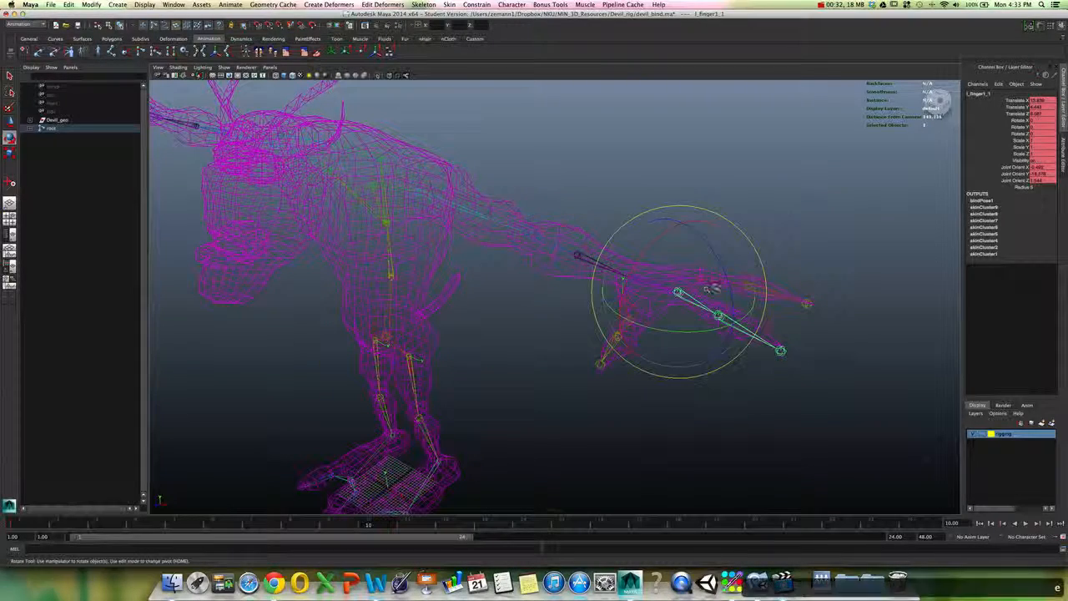
drag(724, 294, 745, 432)
click(728, 382)
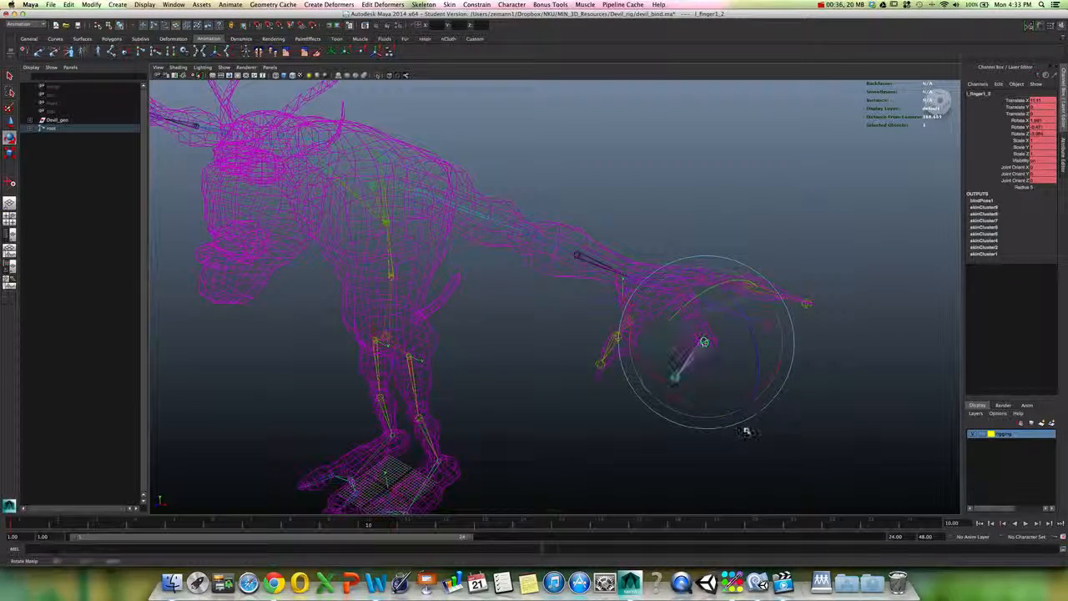
click(746, 431)
Rotate joint l_finger2_1 so the second finger of the left hand bends downward.
click(715, 275)
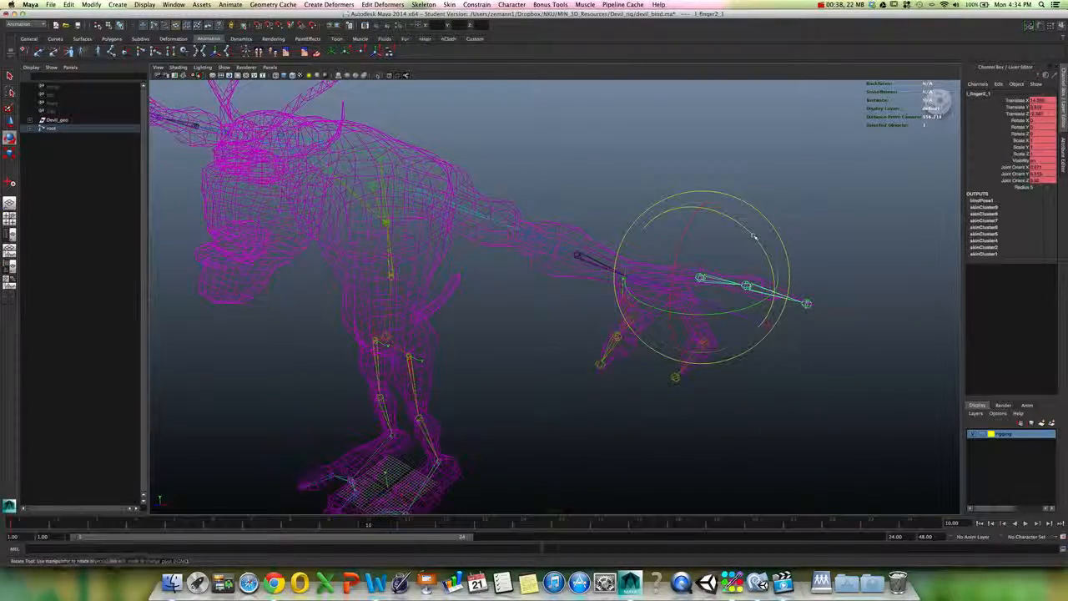
drag(759, 249, 772, 293)
click(518, 349)
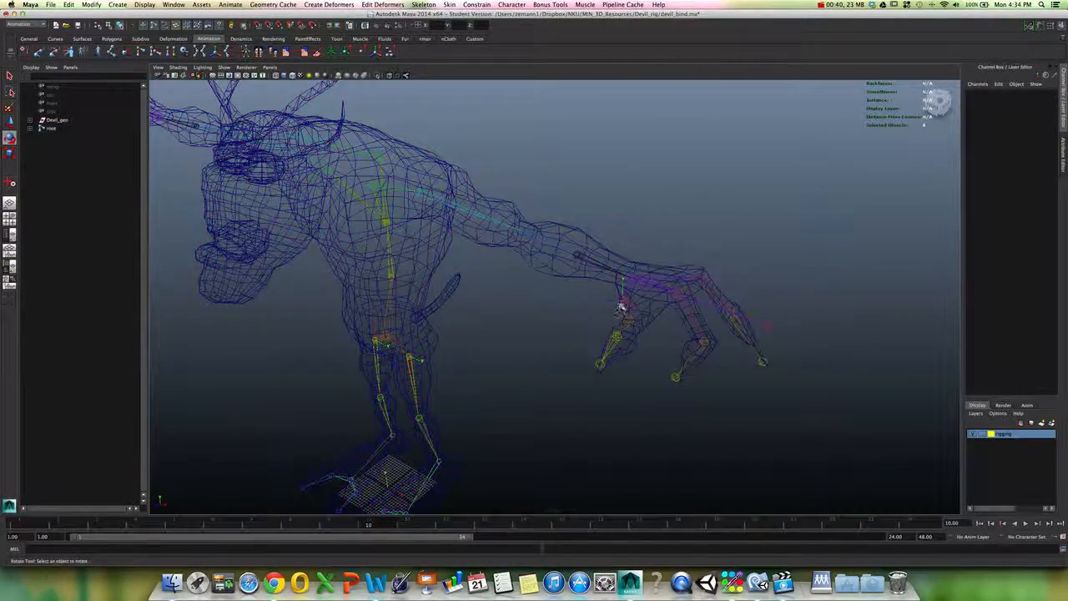
Rotate the left thumb's joints, down to l_finger1_6, so the thumb curls inward toward the fingers.
click(624, 310)
drag(639, 341, 685, 373)
key(Down)
key(Down)
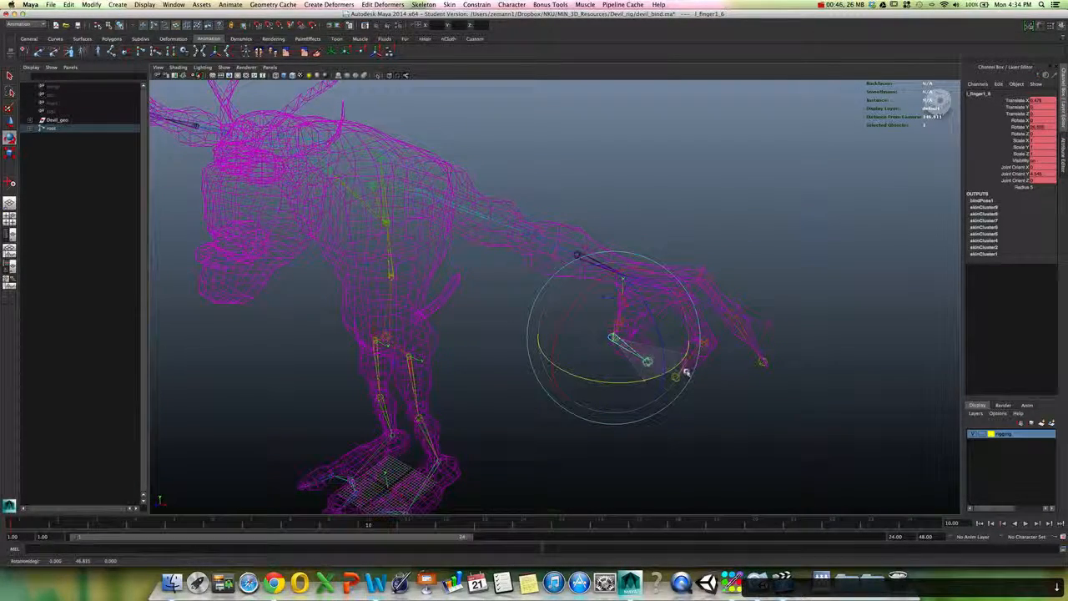
Select all the bending joints of the thumb and both fingers and key their curled pose at frame 10.
key(q)
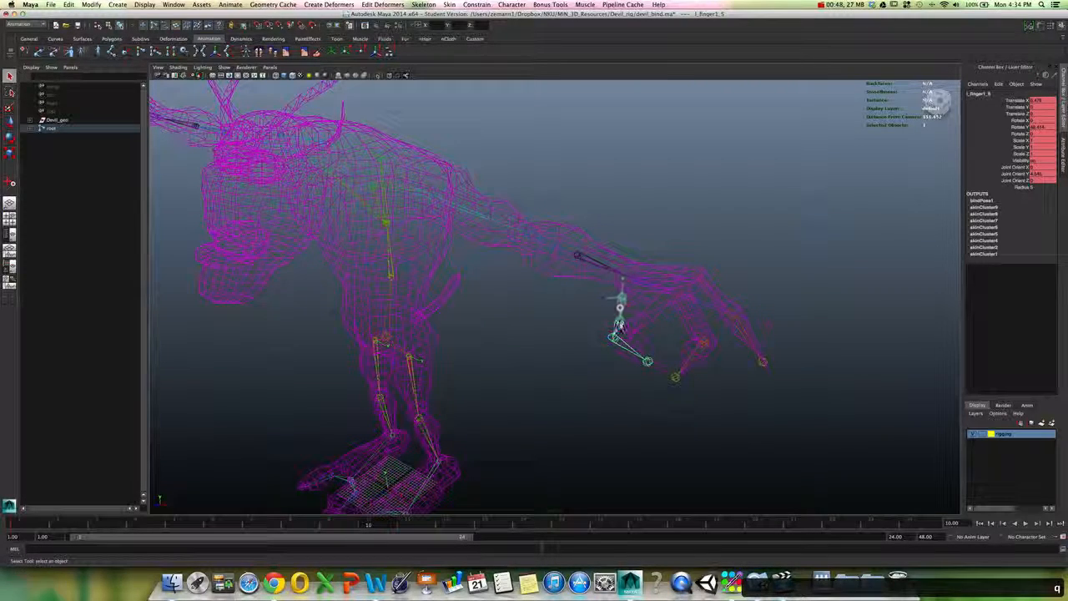
key(Down)
key(z)
key(z)
key(z)
key(z)
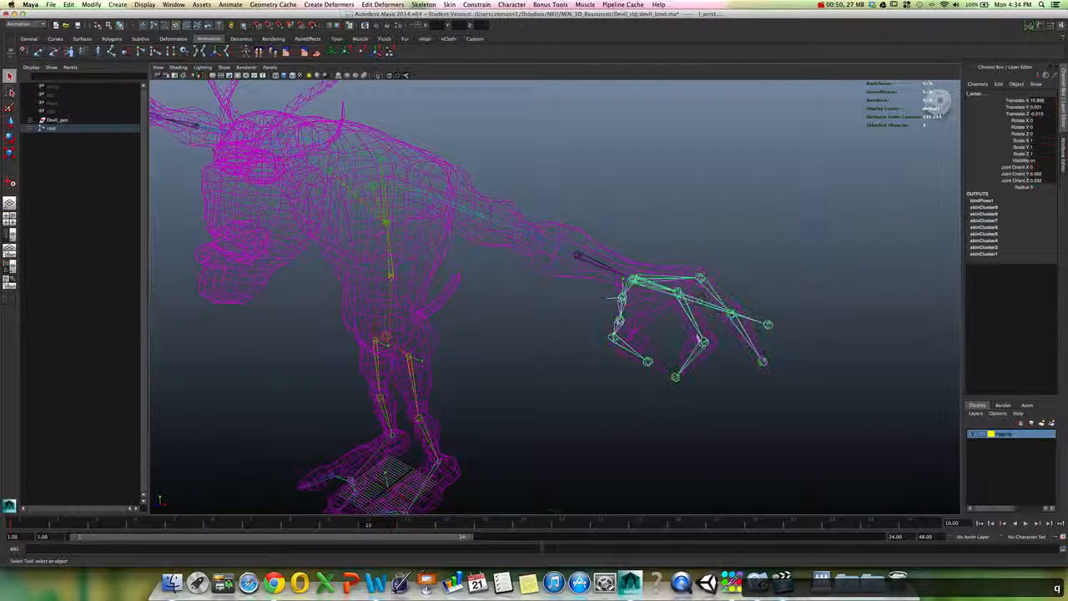
key(z)
key(z)
key(z)
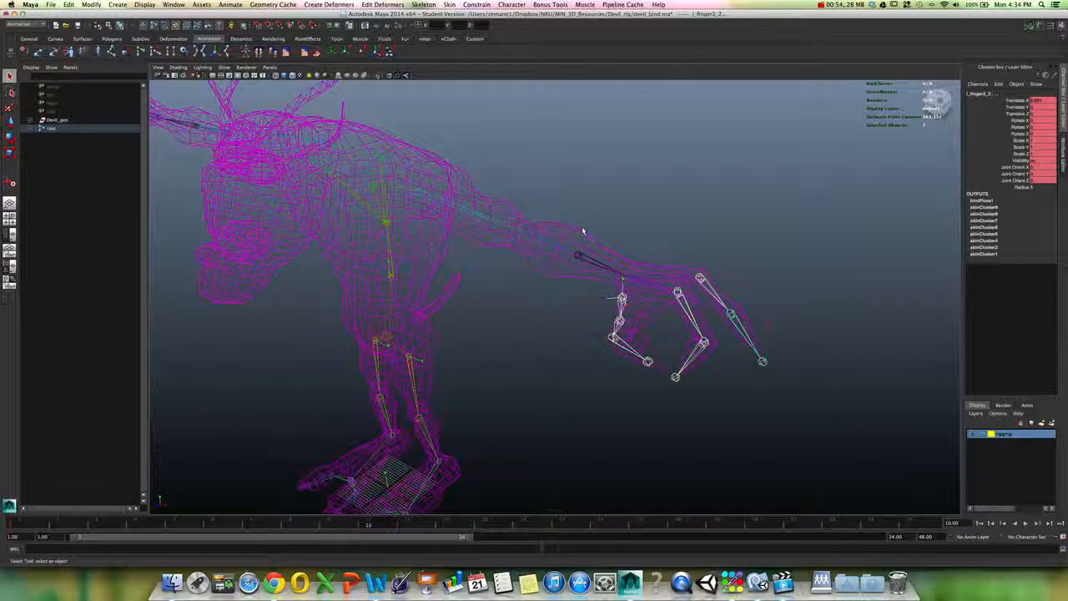
key(s)
Scrub the timeline between frames 1 and 10 to preview the finger curl, and return to frame 1.
mouse_move(84, 524)
mouse_down()
mouse_move(314, 540)
mouse_move(100, 534)
mouse_move(247, 543)
mouse_move(368, 525)
mouse_up()
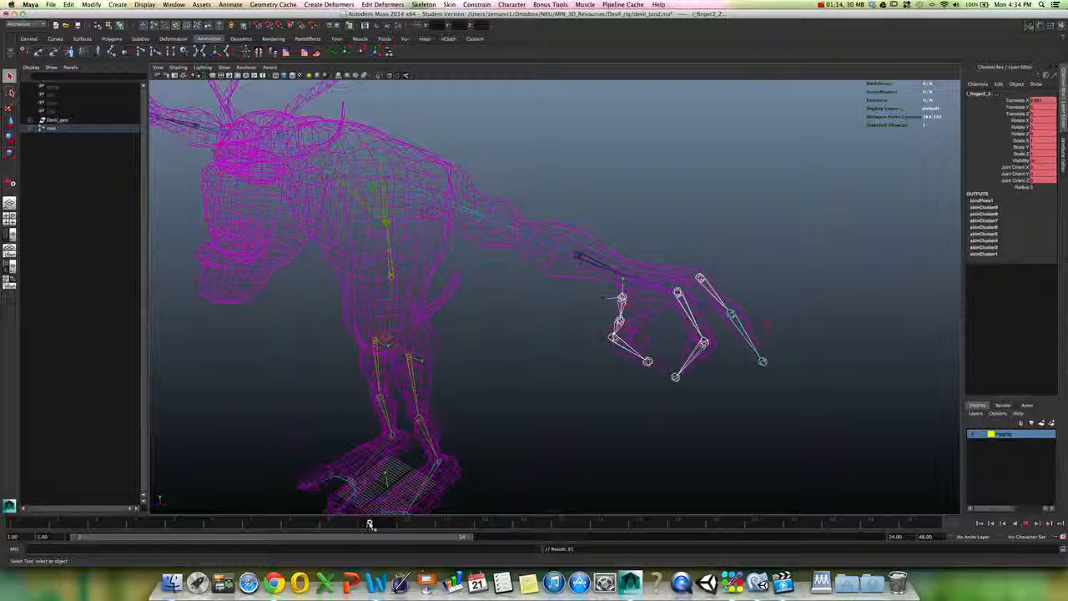
drag(369, 524, 1, 507)
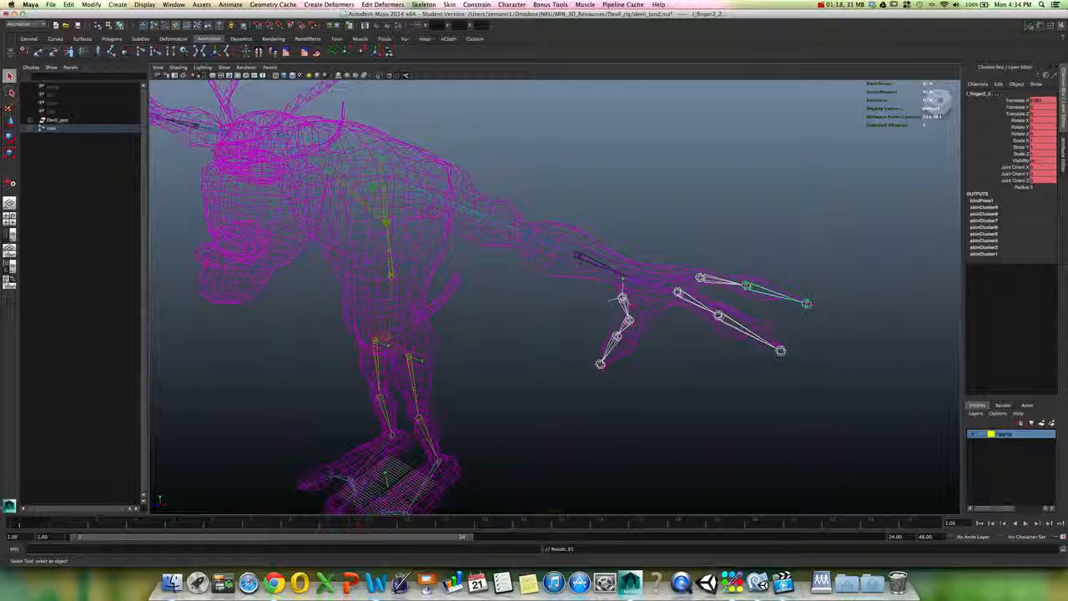
alt+drag(481, 415, 515, 376)
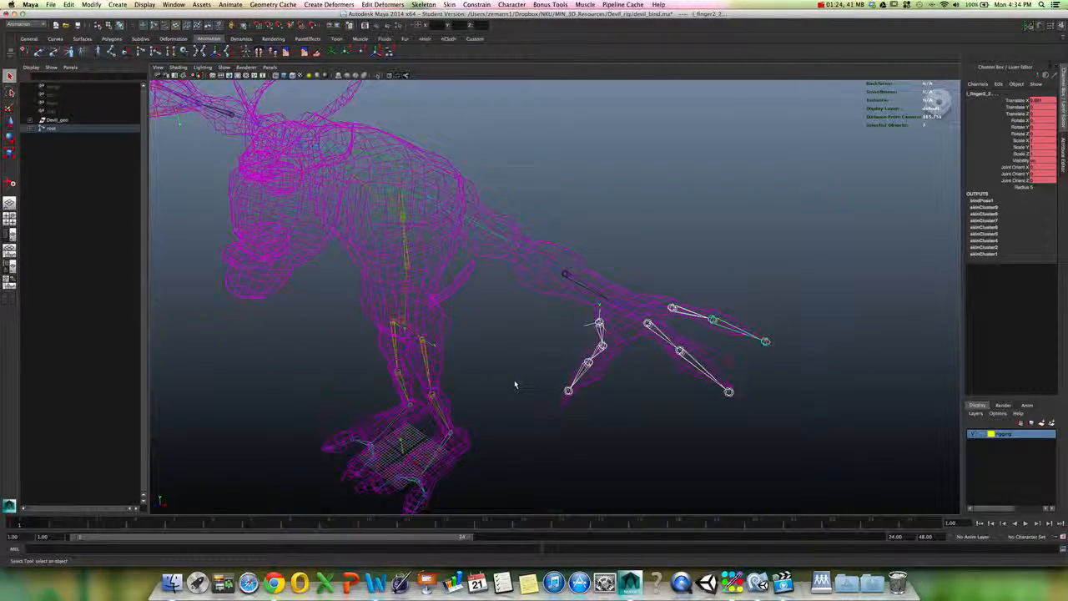
alt+drag(610, 358, 608, 358)
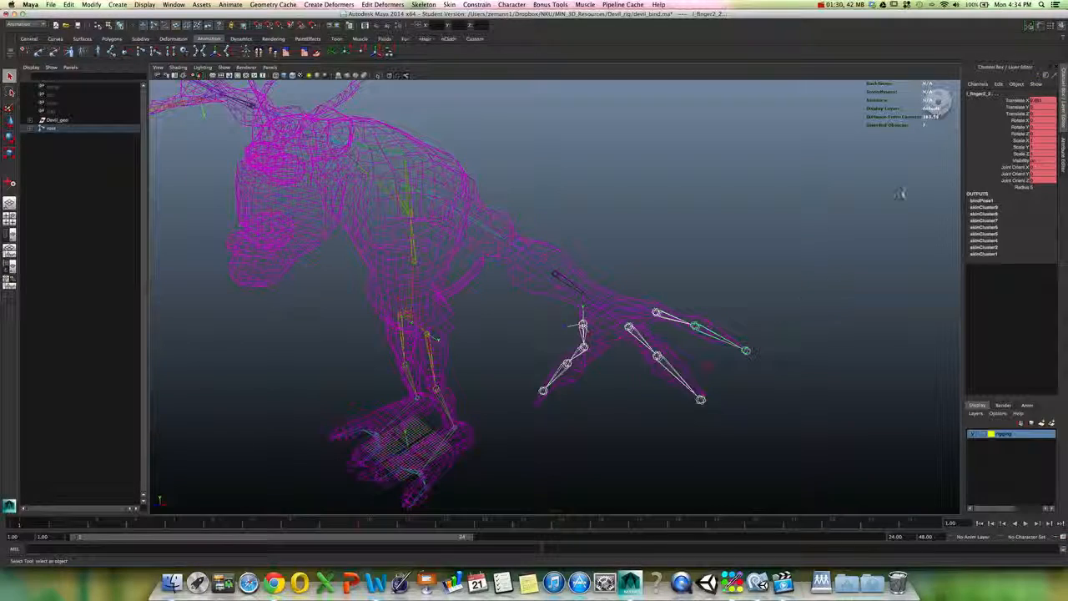
Break the connections on all channels of the selected finger joints to remove their keyframes, and deselect the joints.
drag(1014, 100, 997, 189)
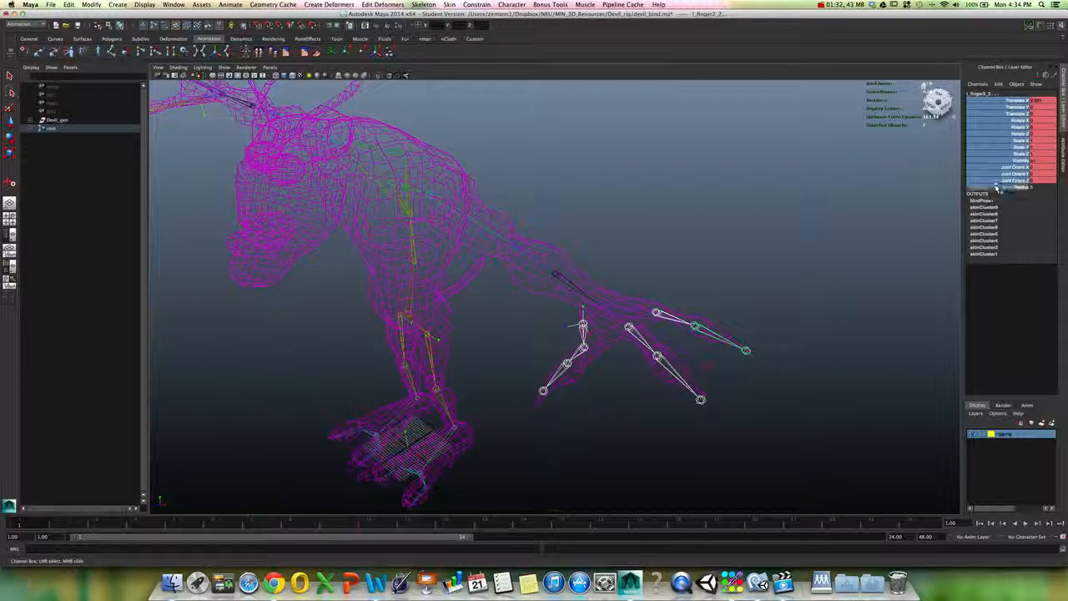
right_click(996, 188)
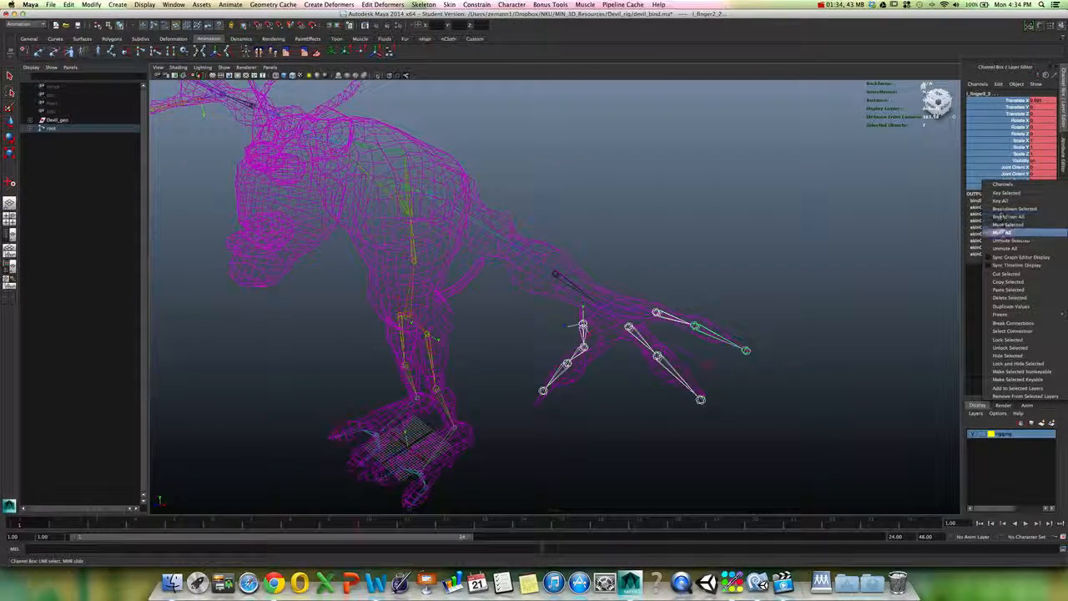
click(1012, 322)
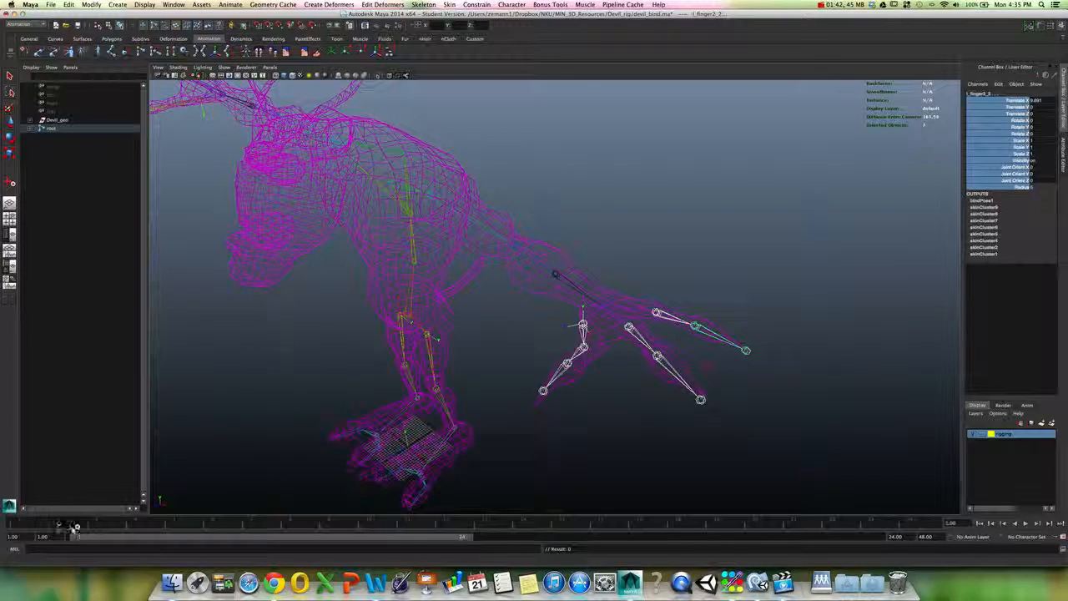
click(615, 474)
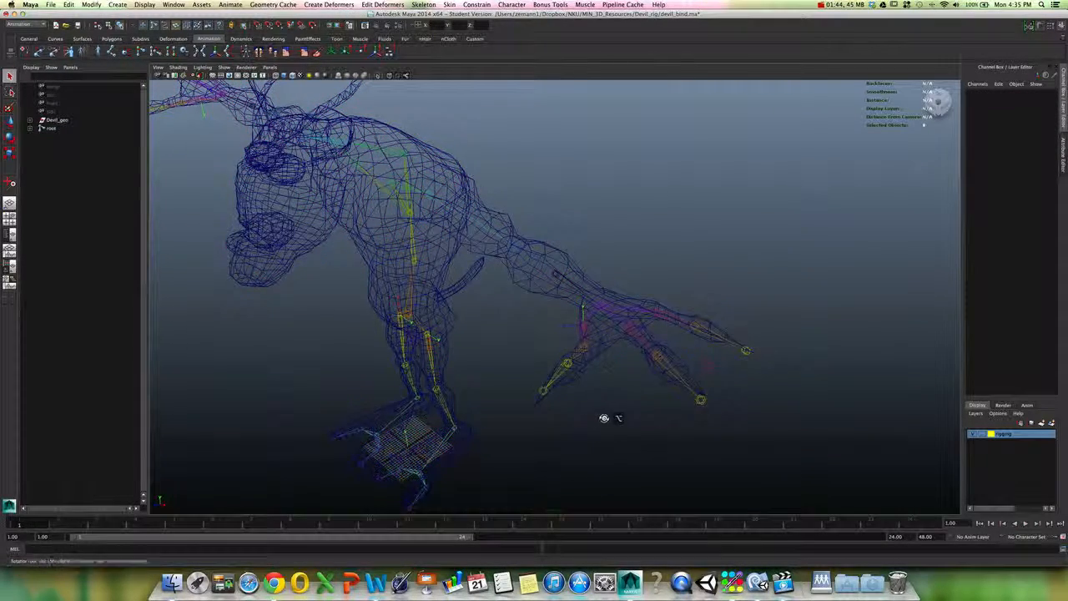
Inspect the left hand's thumb and finger joint chains by selecting them one after another, leaving nothing selected.
alt+drag(603, 417, 624, 424)
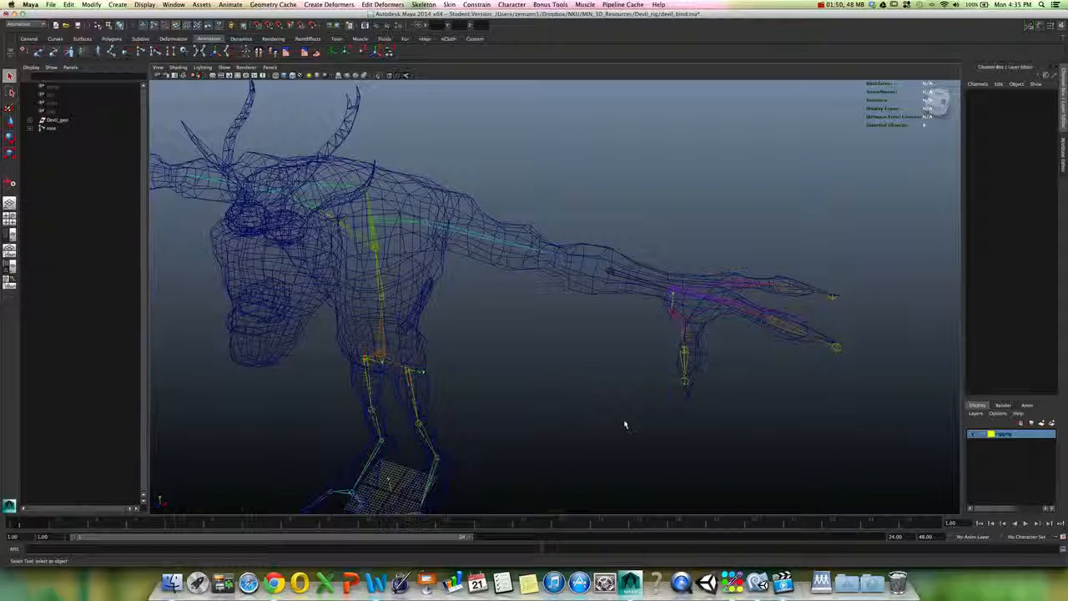
click(672, 314)
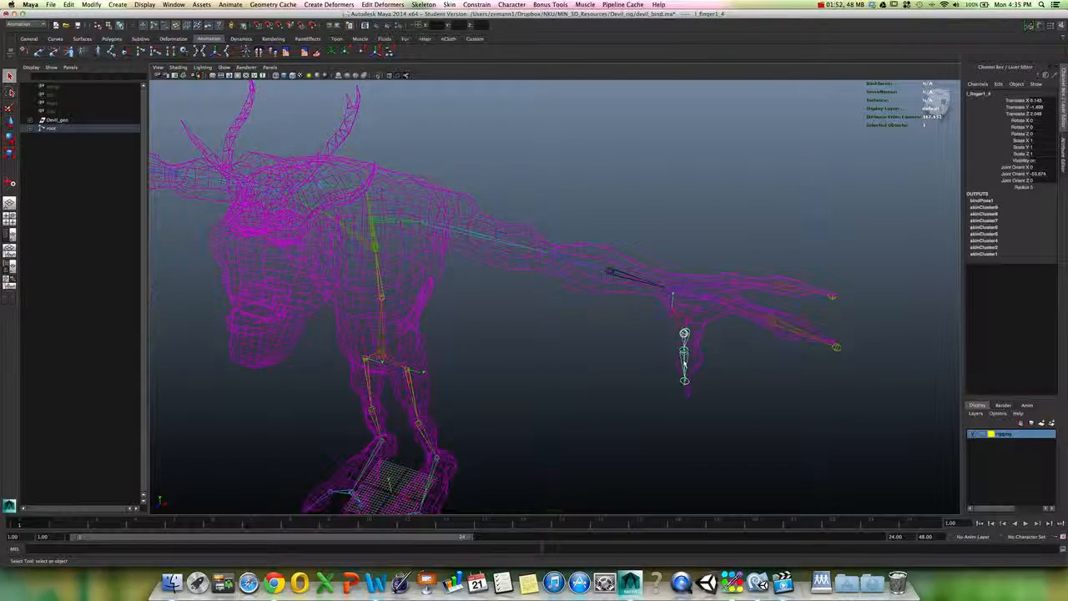
click(765, 318)
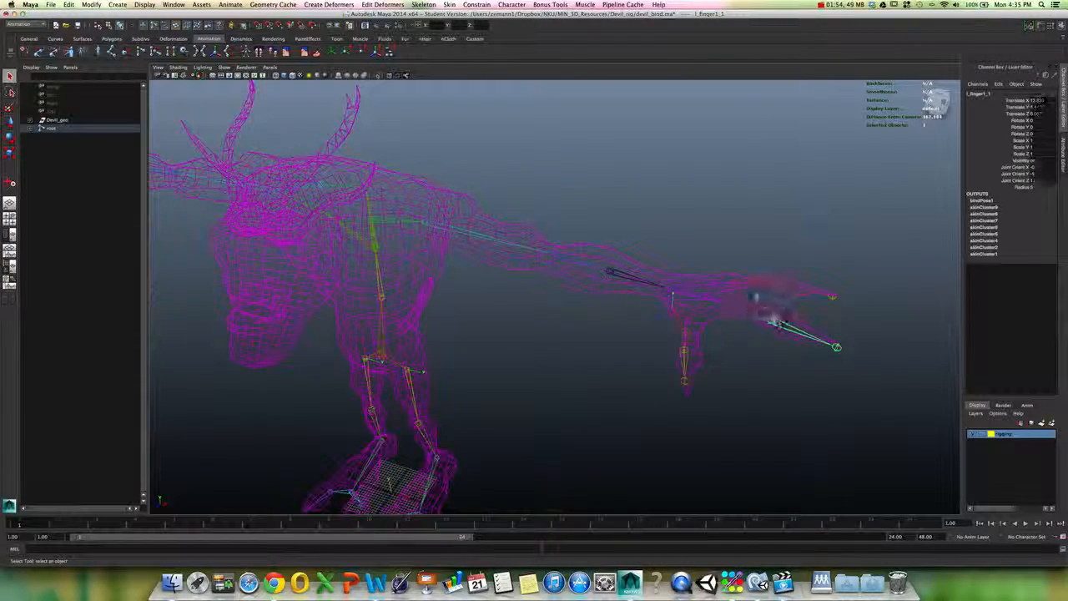
click(751, 291)
click(743, 285)
click(661, 254)
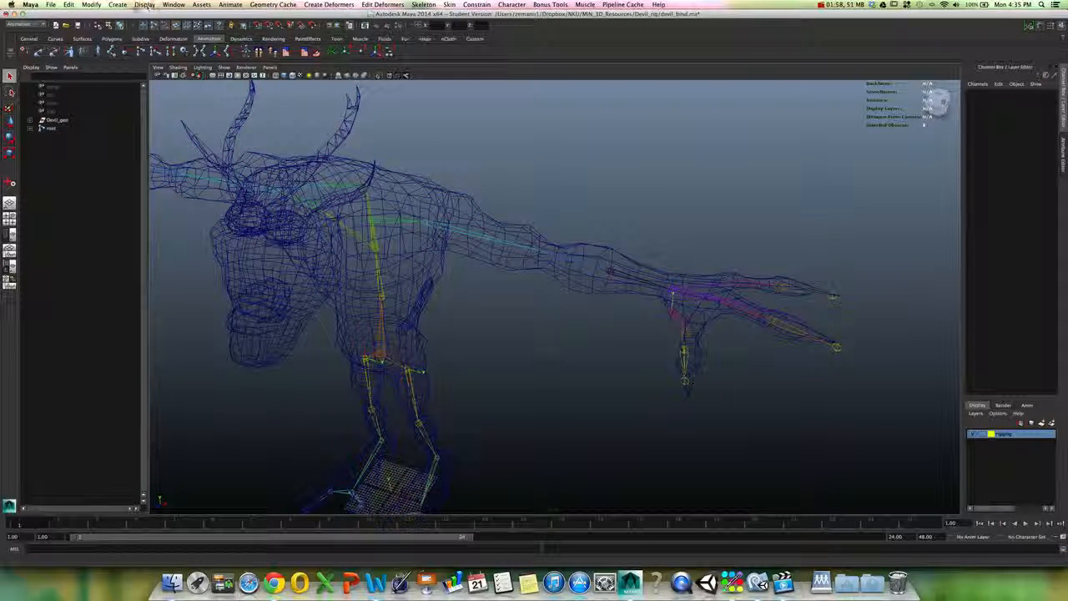
Create a locator and scale it up uniformly to about 40.8.
click(121, 5)
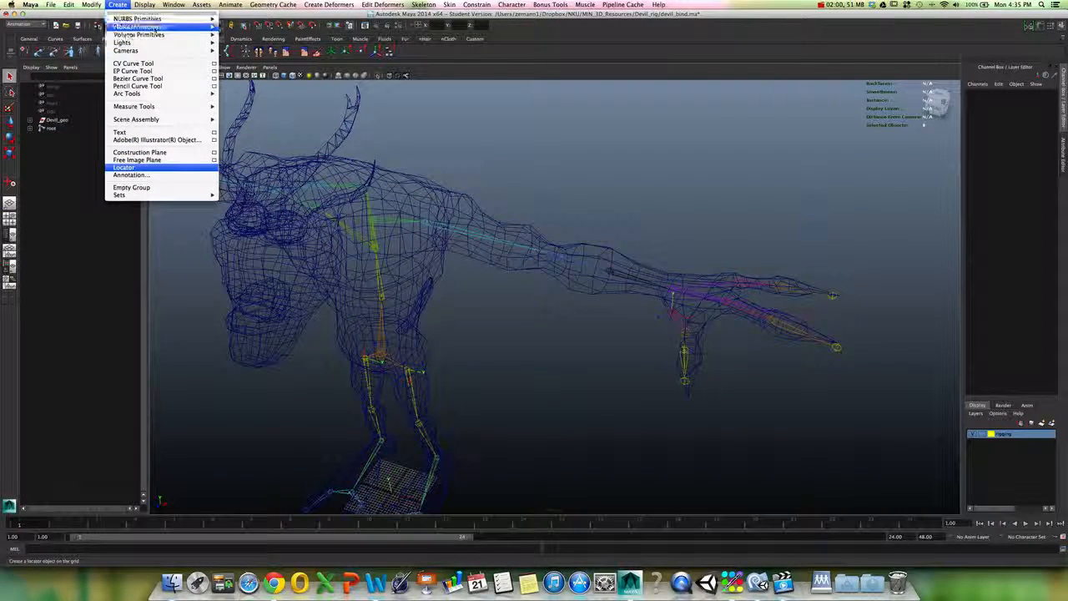
click(123, 167)
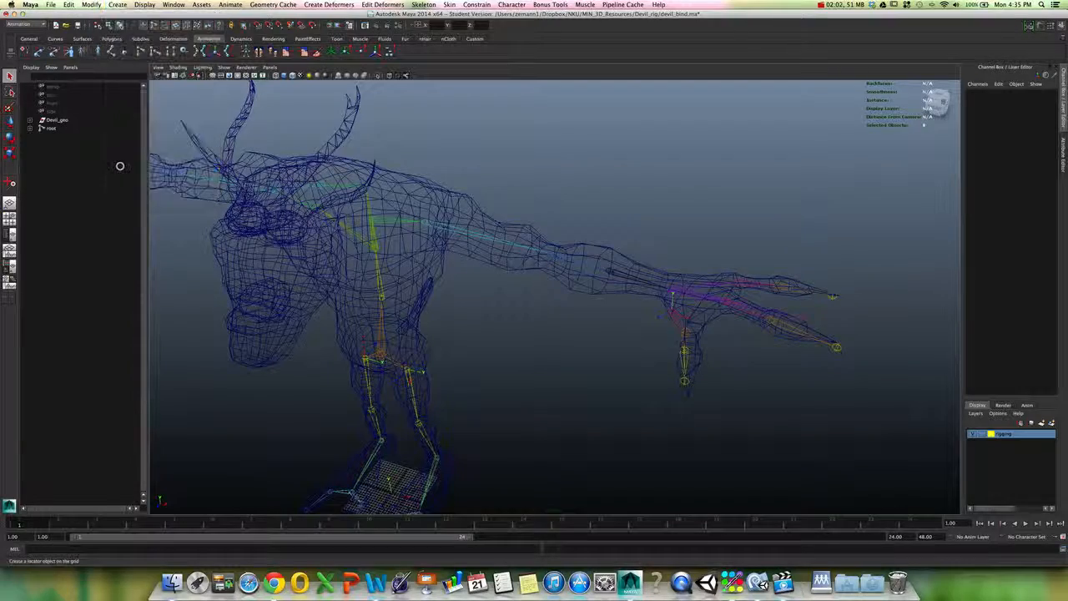
alt+drag(501, 384, 505, 276)
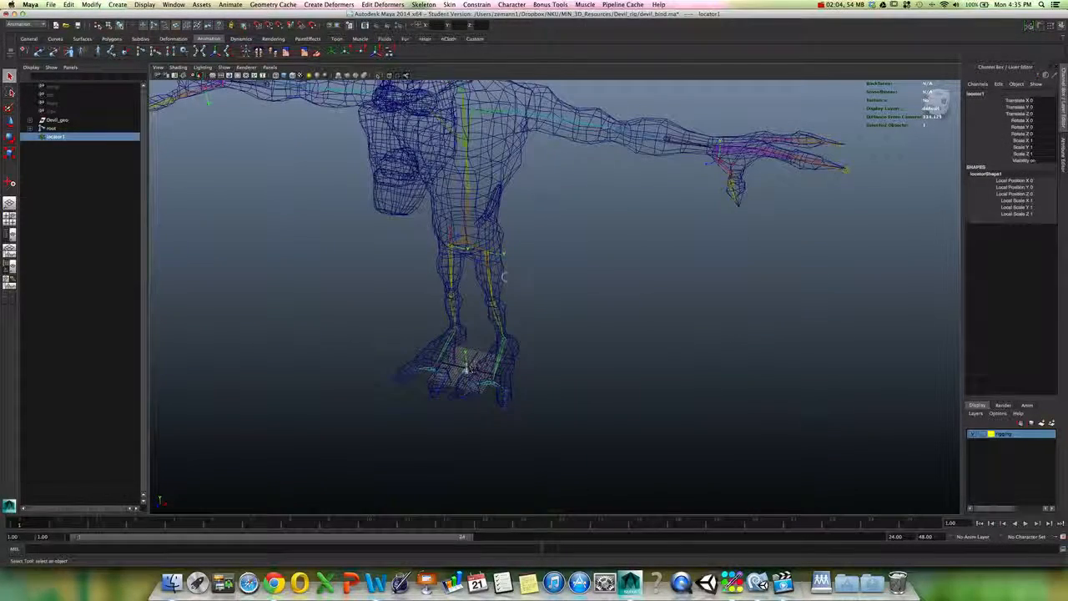
key(r)
drag(467, 368, 627, 334)
Move the locator under the left hand, to about 81.3 in X and 75.1 in Y.
key(w)
drag(520, 376, 655, 311)
alt+drag(714, 364, 687, 365)
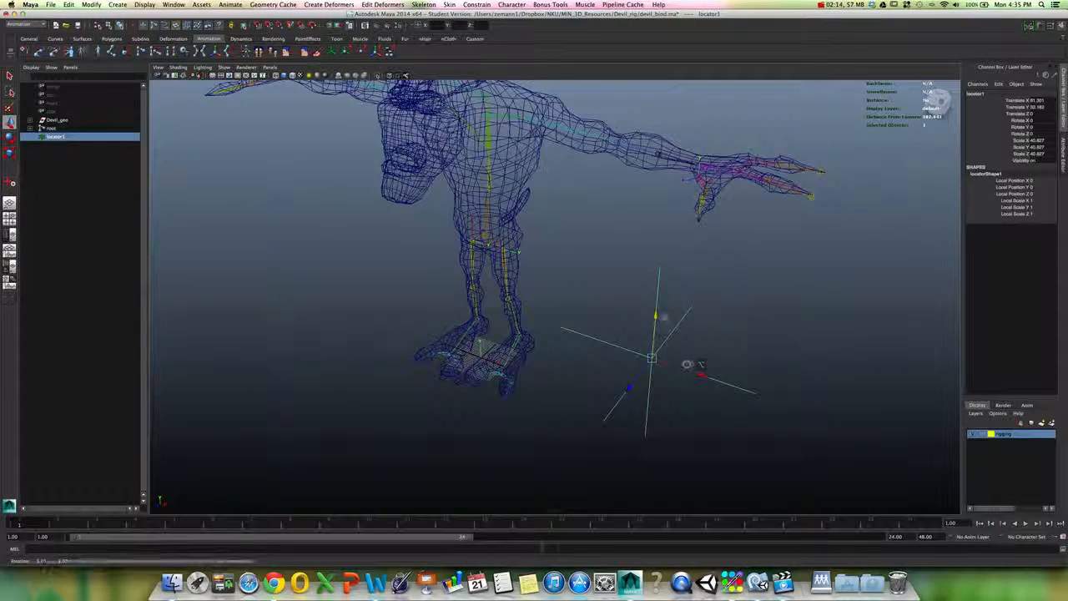
drag(658, 317, 666, 219)
alt+middle_drag(666, 221, 637, 246)
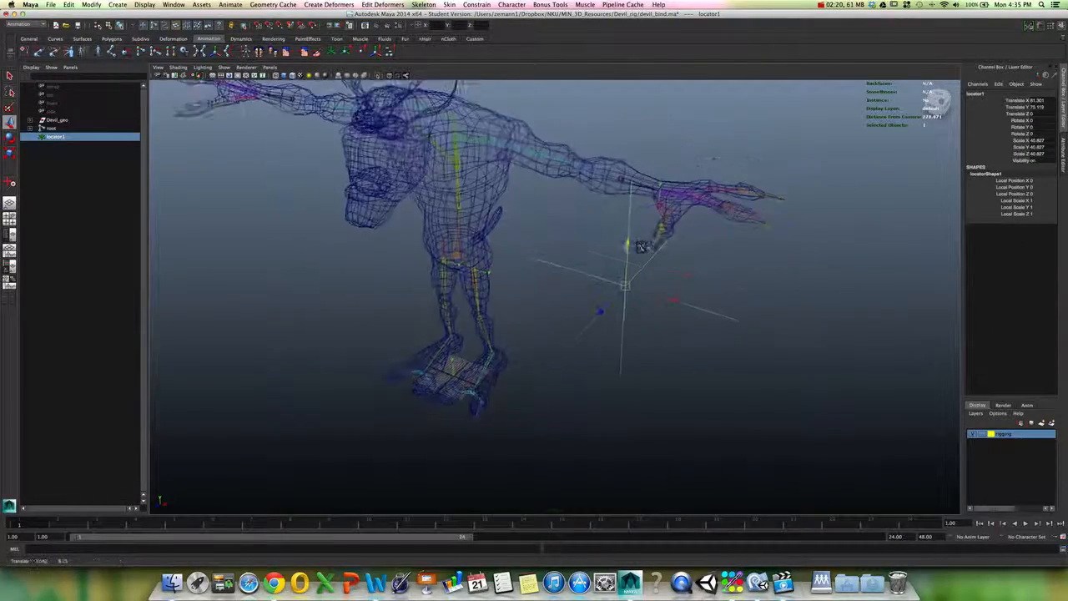
Snap the locator from below the left hand onto the left wrist joint.
alt+drag(638, 247, 625, 263)
alt+right_drag(694, 281, 787, 298)
alt+middle_drag(787, 298, 677, 305)
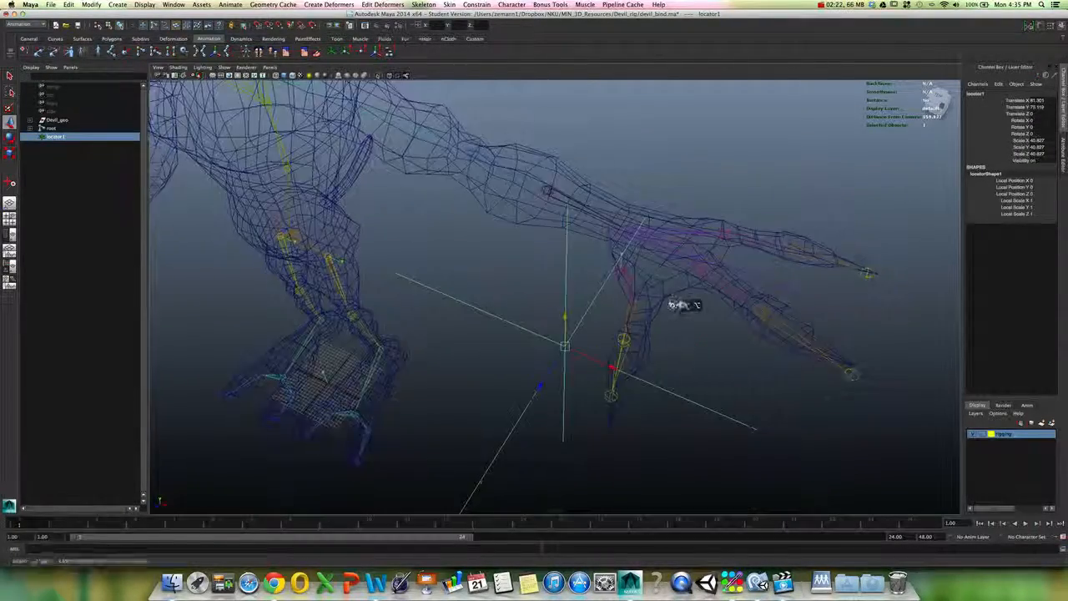
alt+drag(677, 306, 676, 301)
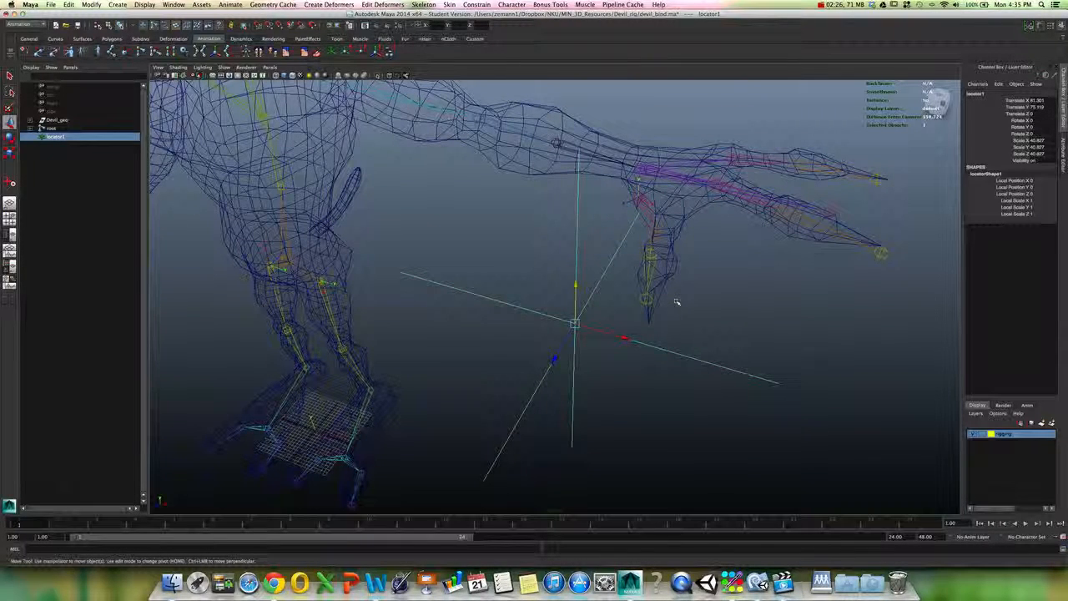
alt+drag(676, 302, 659, 309)
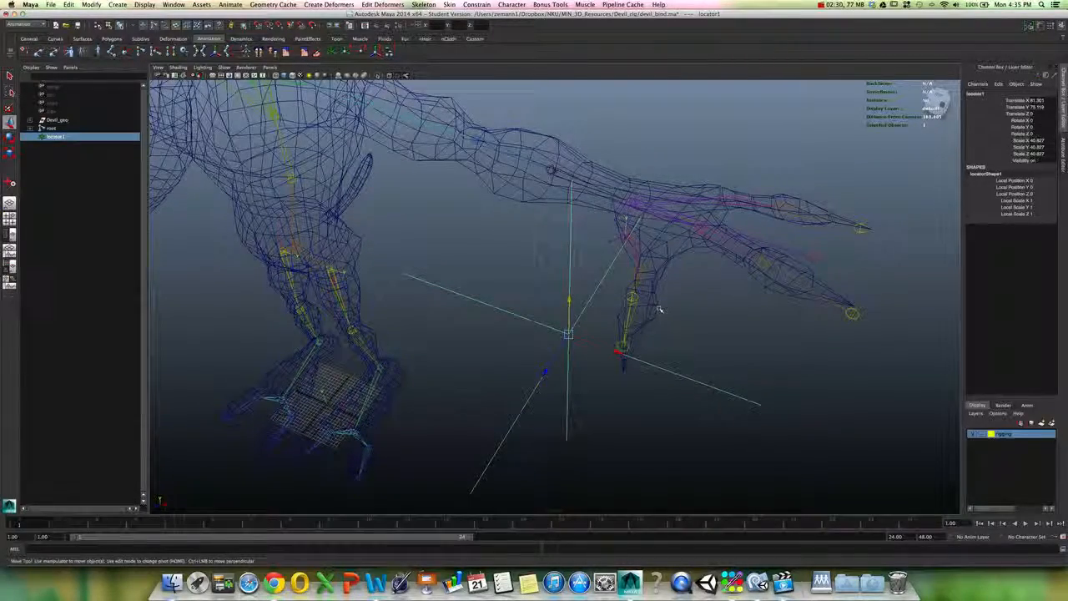
alt+drag(659, 309, 618, 267)
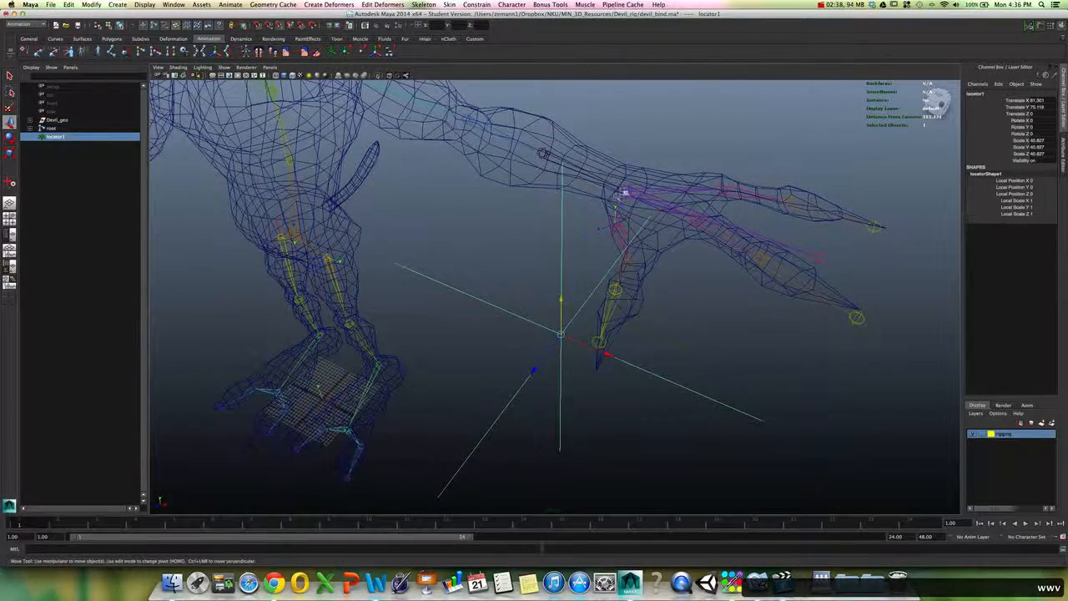
middle_drag(623, 191, 628, 188)
drag(562, 170, 623, 190)
alt+drag(684, 241, 583, 320)
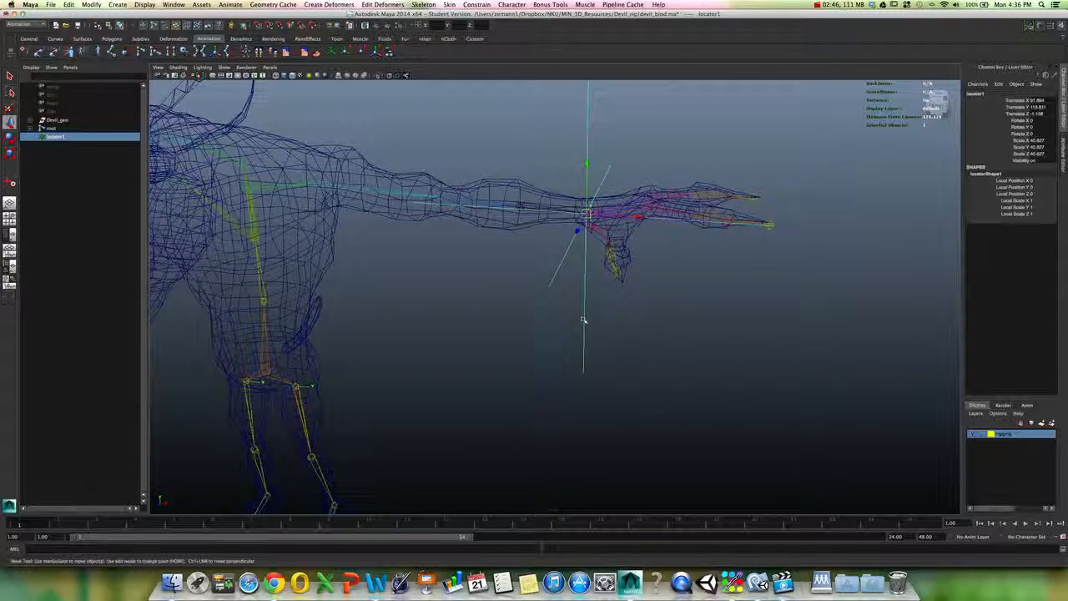
mouse_move(591, 315)
alt+mouse_down()
mouse_move(493, 312)
mouse_move(548, 301)
mouse_move(588, 319)
alt+mouse_up()
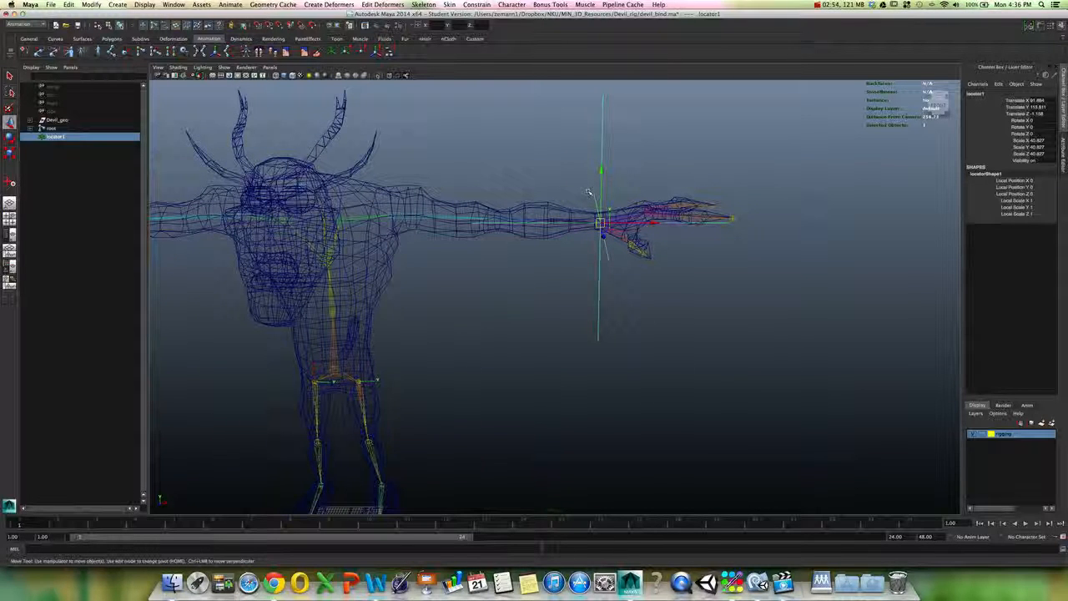
Test-rotate the left elbow joint by about -35.4 degrees in Y to compare the locator with the arm, and undo the rotation.
alt+right_drag(621, 189, 732, 278)
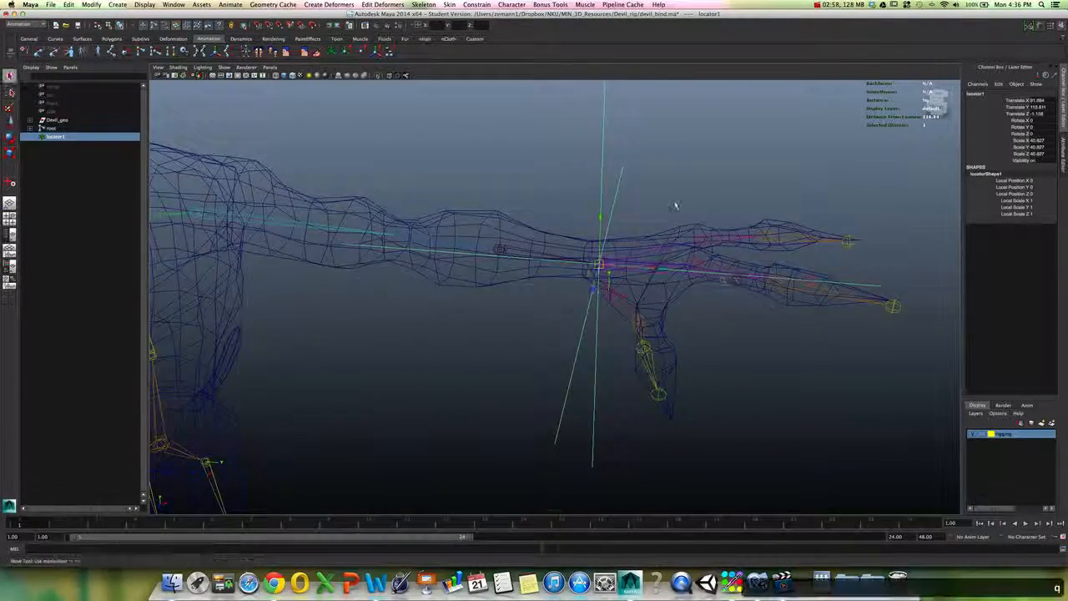
alt+drag(674, 203, 526, 230)
click(436, 255)
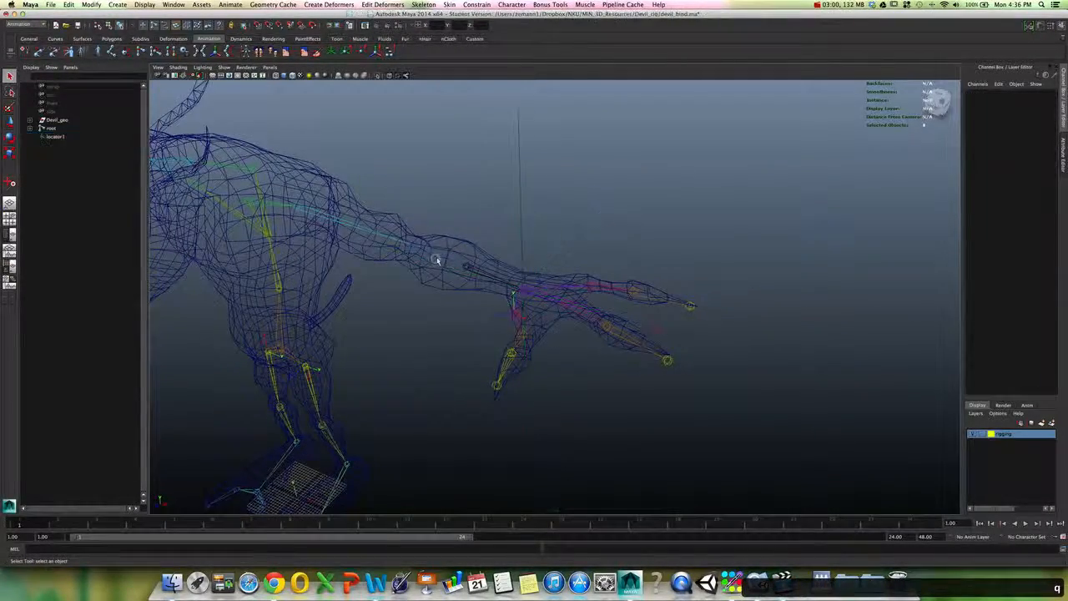
key(e)
drag(451, 288, 396, 293)
key(z)
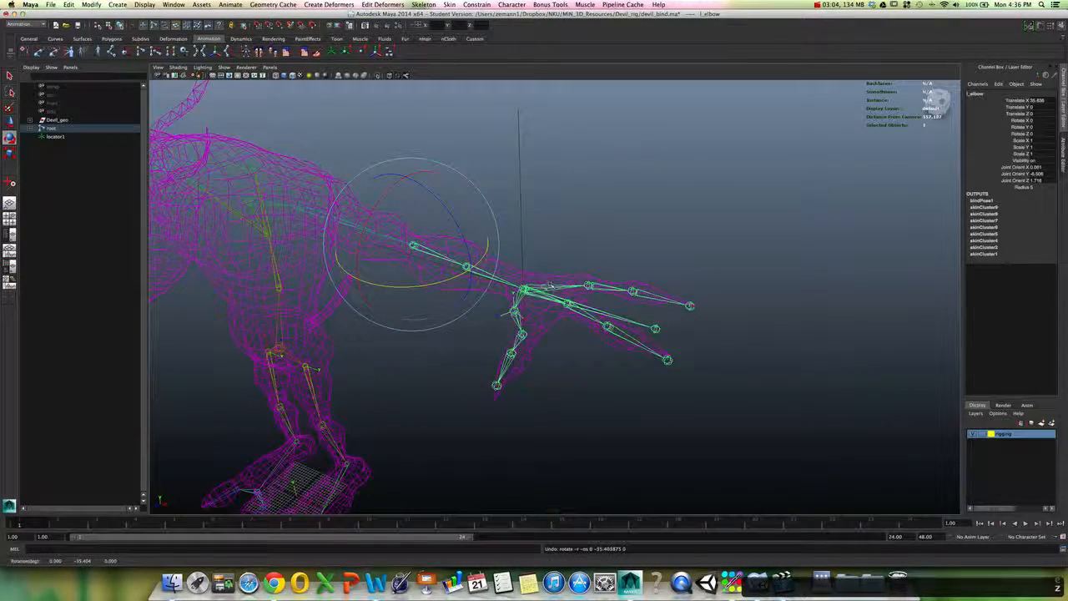
Select the left wrist joint and add the locator to the selection, and point-constrain the locator to the wrist.
alt+drag(552, 288, 572, 292)
click(540, 221)
alt+drag(540, 221, 565, 239)
key(q)
click(570, 286)
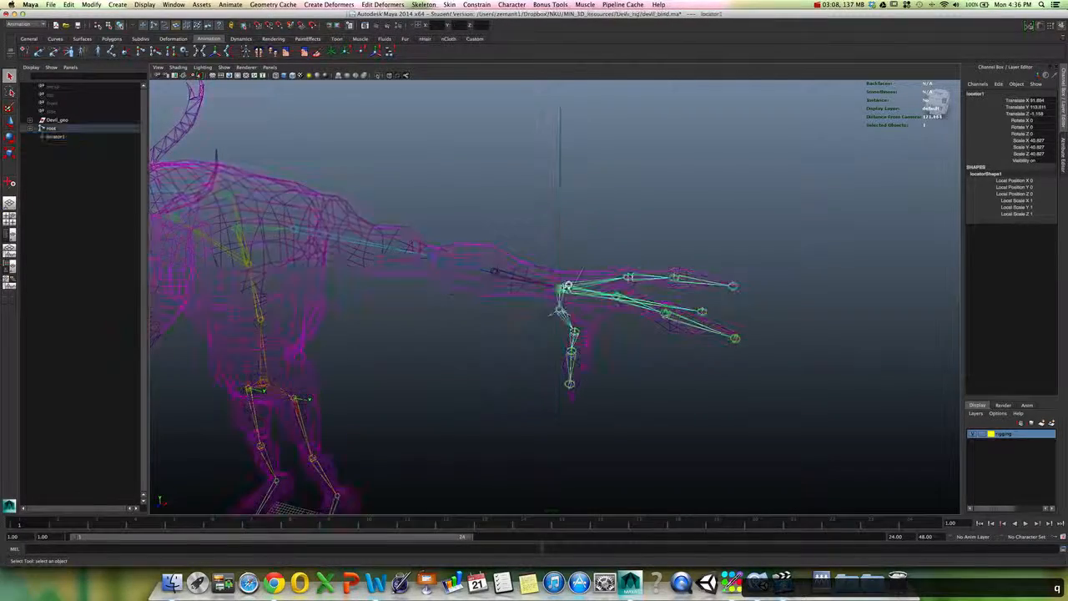
scroll(584, 279, up, 6)
scroll(605, 281, down, 8)
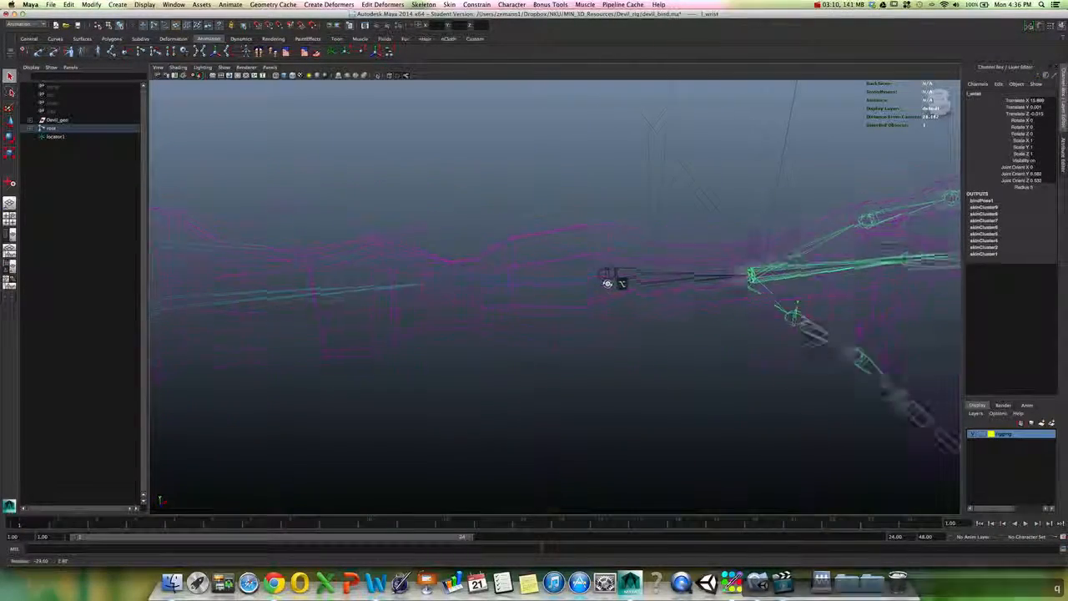
click(559, 204)
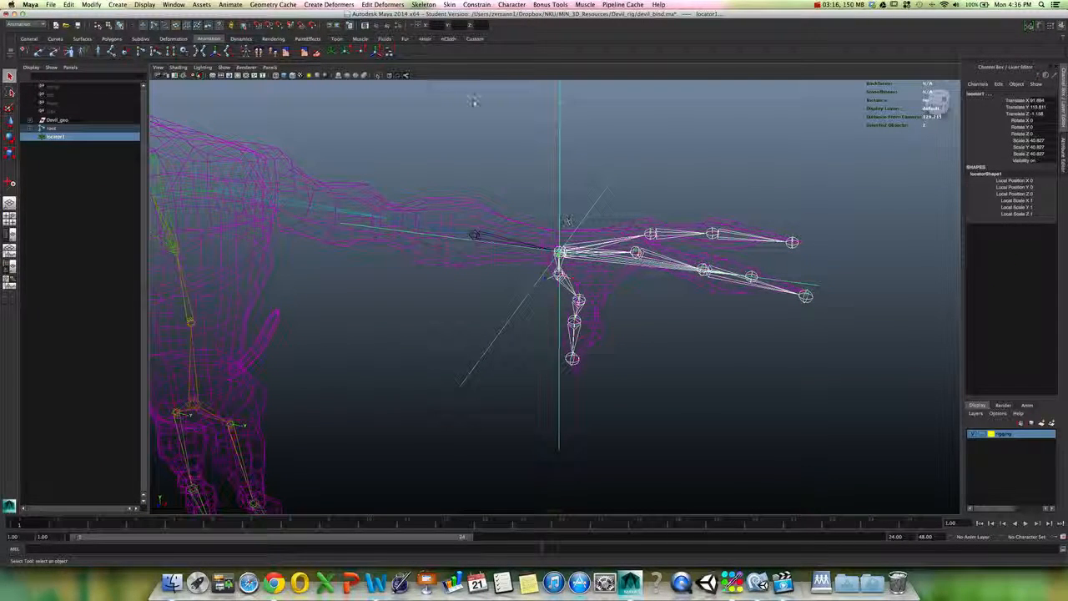
click(480, 5)
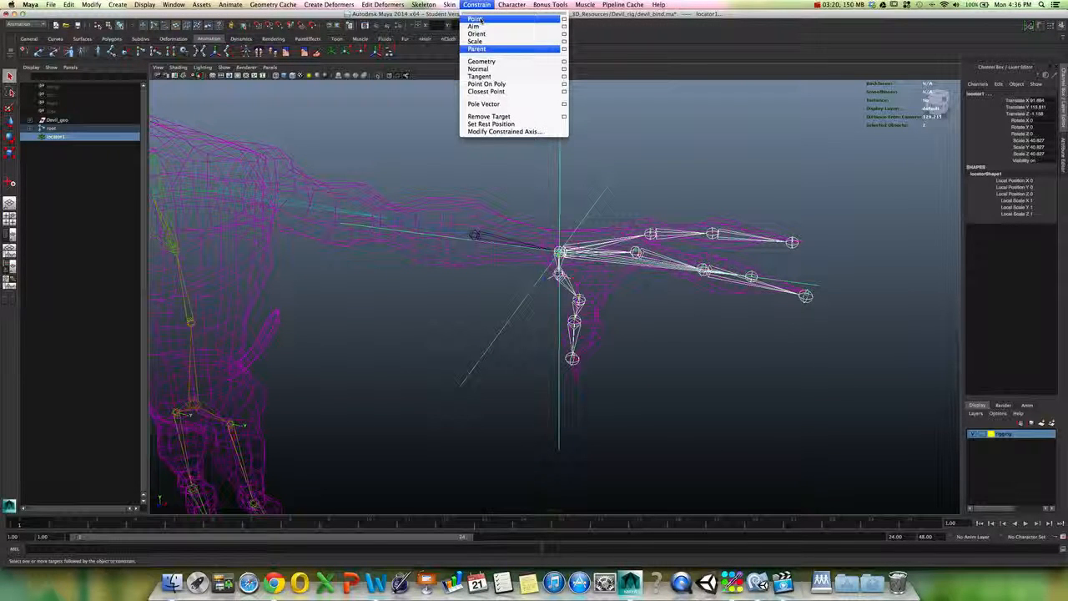
click(483, 22)
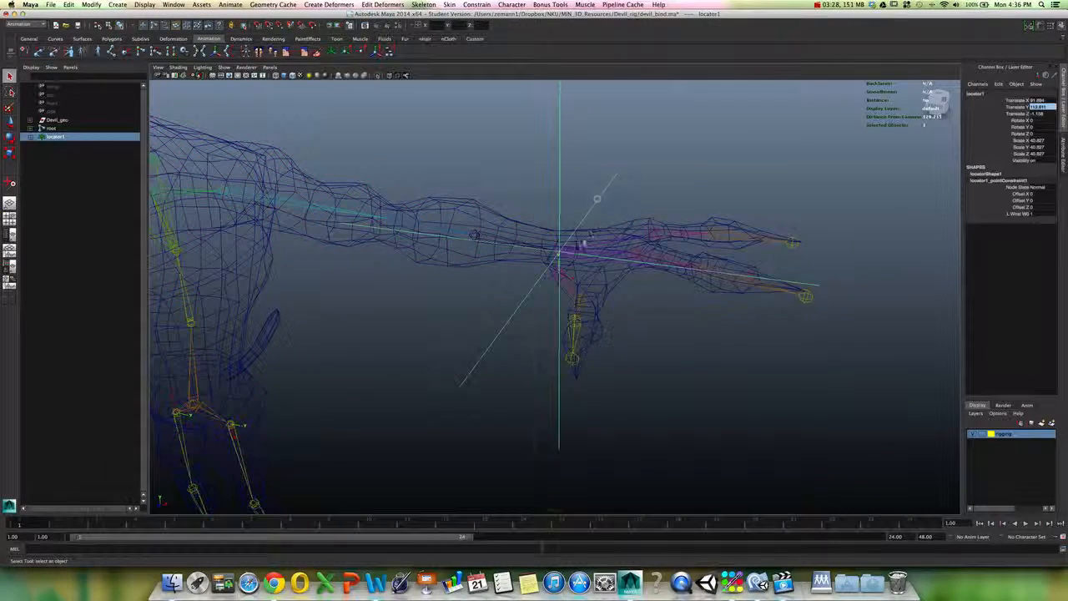
Test the locator's point constraint by rotating the left elbow joint, and undo the rotation.
click(430, 226)
key(e)
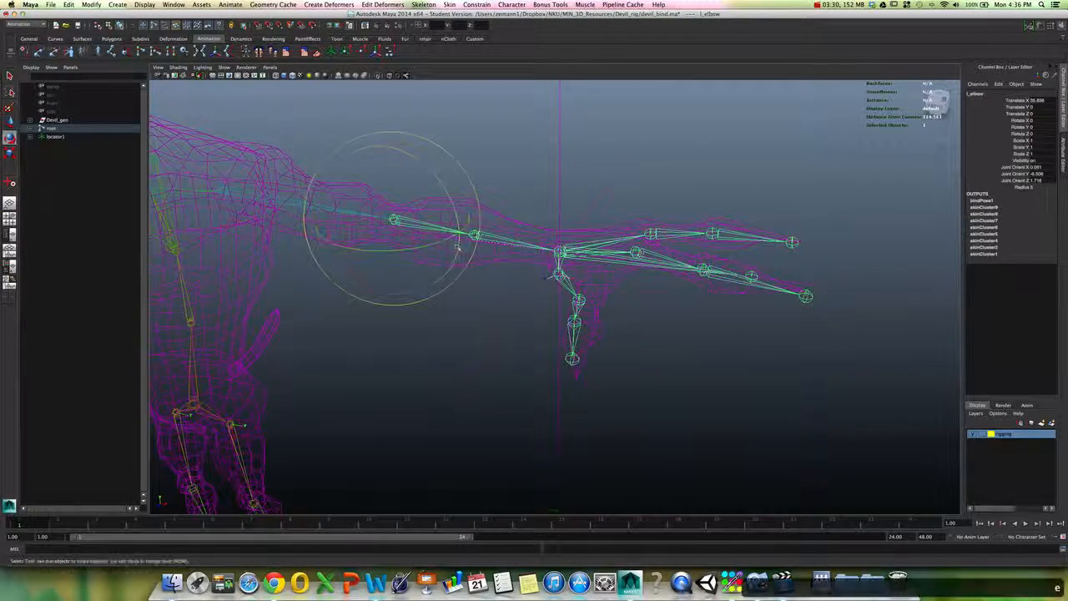
drag(448, 244, 587, 226)
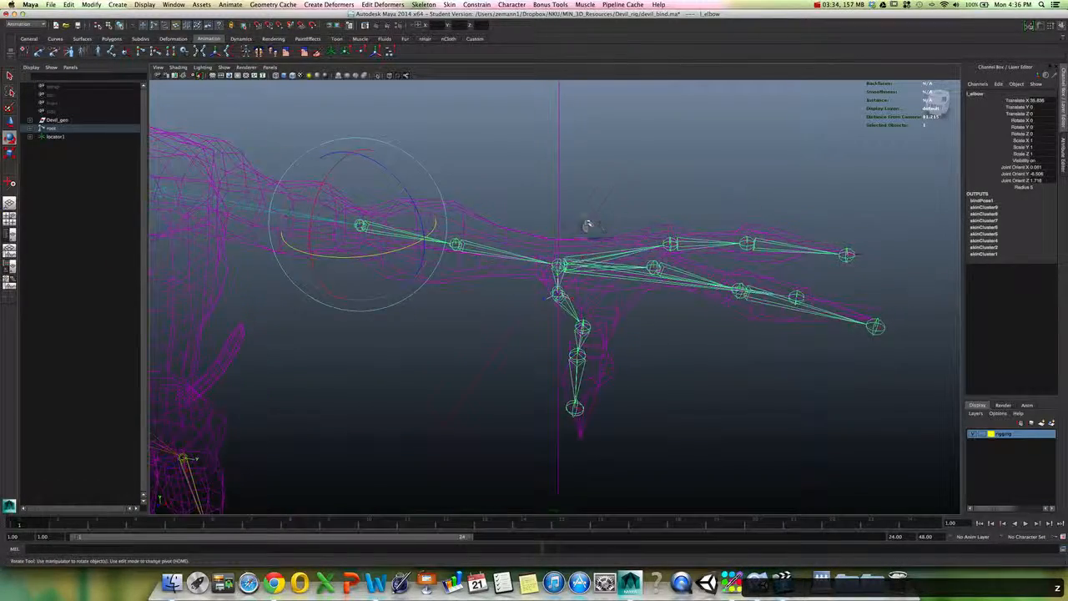
click(578, 266)
key(q)
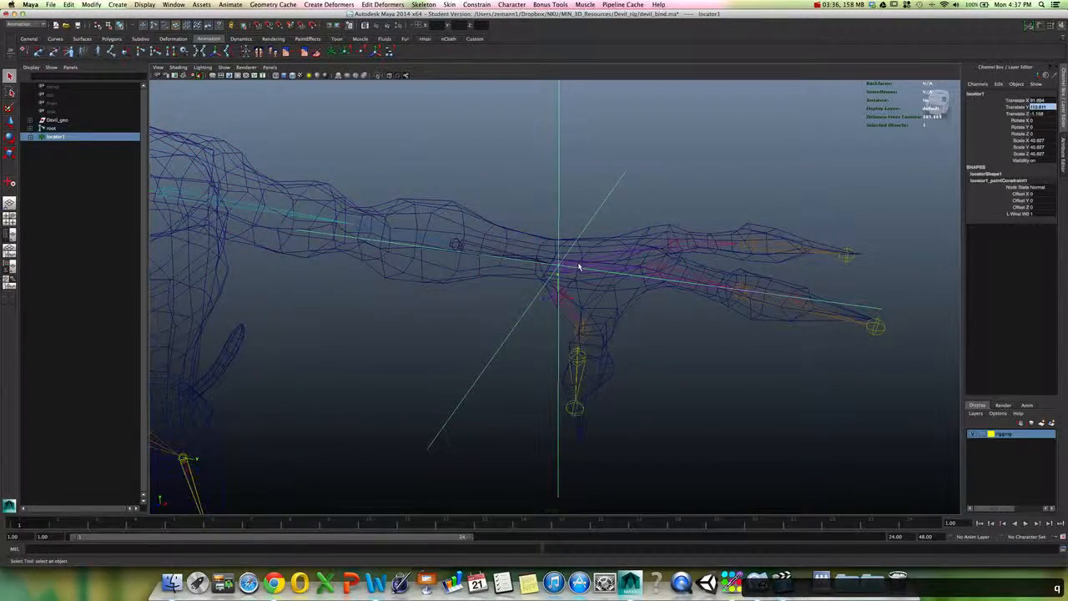
Delete the point constraint node beneath the locator.
click(577, 263)
click(560, 233)
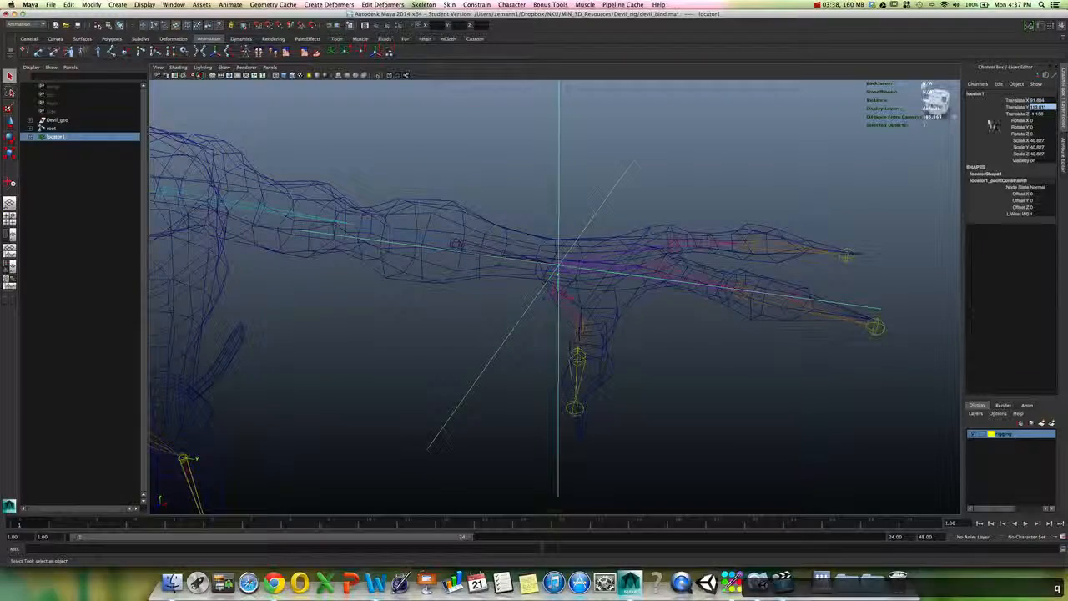
key(w)
click(30, 137)
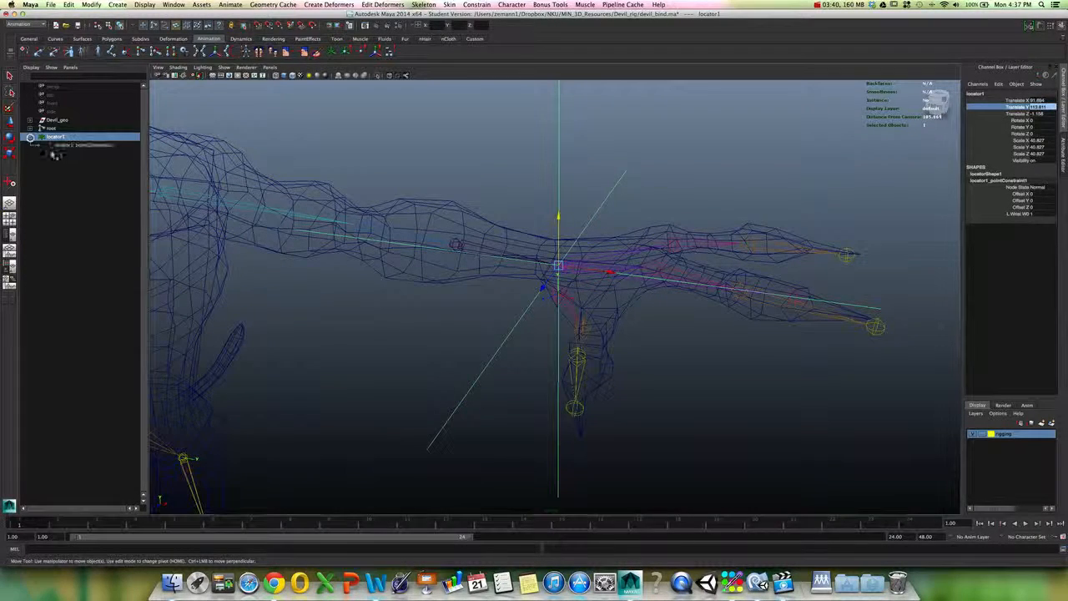
click(67, 146)
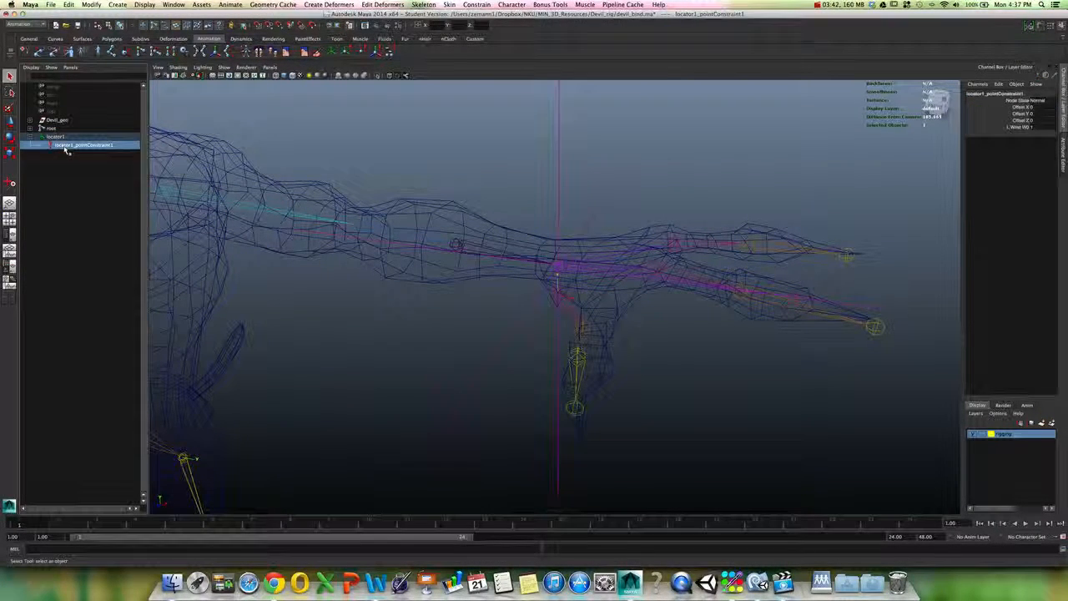
key(Delete)
Point-constrain the locator to the left wrist joint through the constraint options, with zero offset, and clear the selection.
click(577, 266)
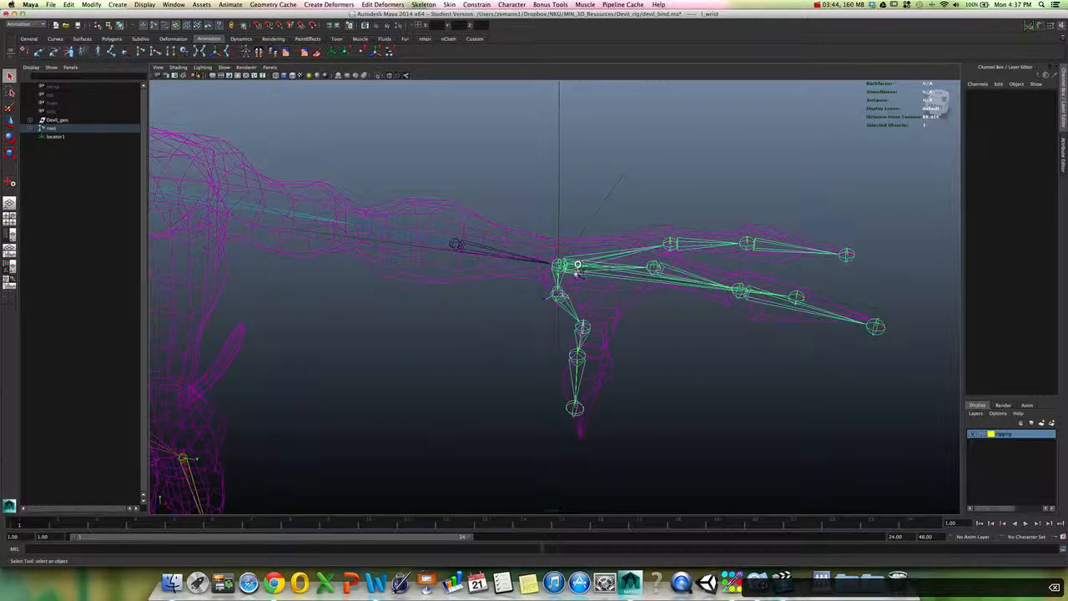
shift+click(559, 221)
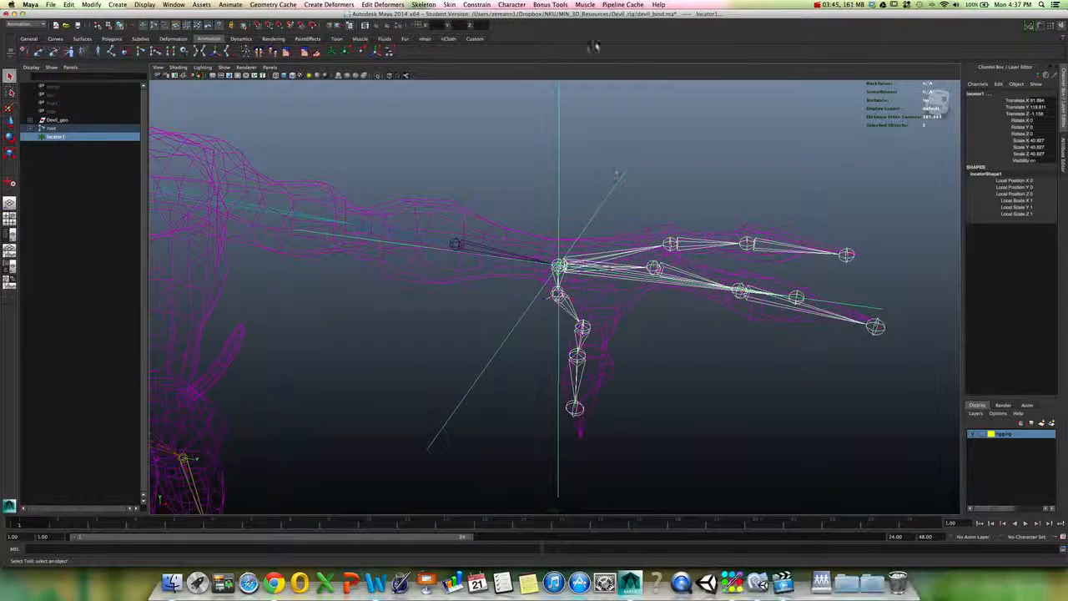
click(476, 4)
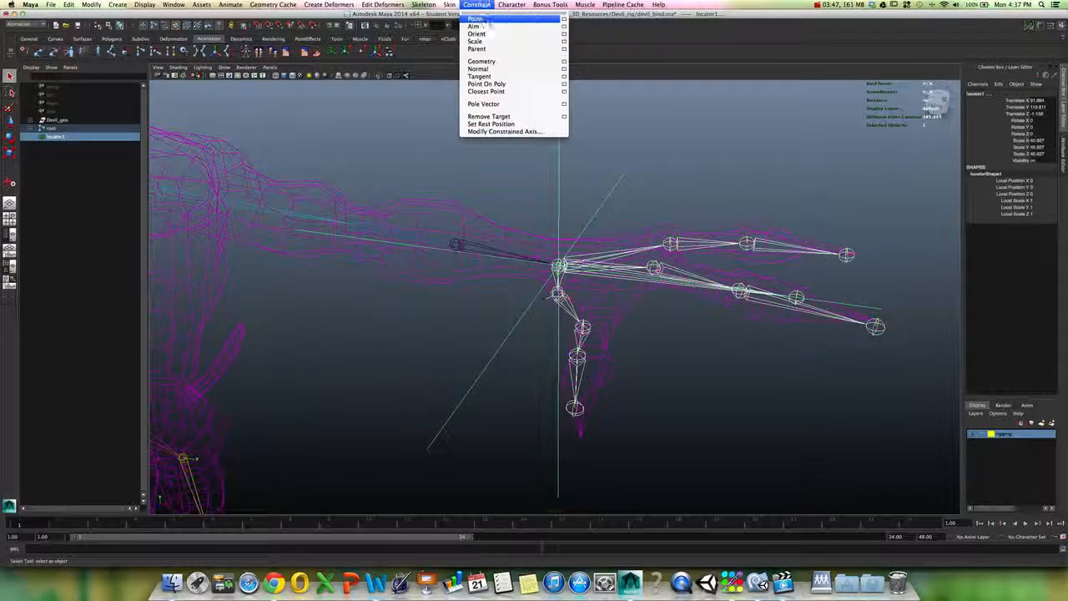
click(564, 19)
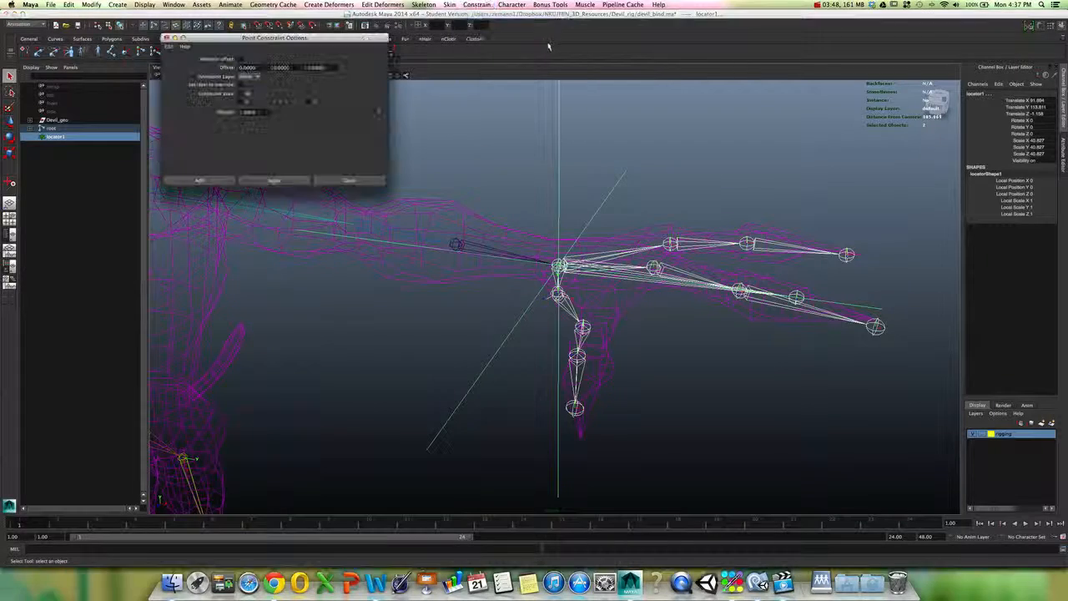
click(204, 180)
click(620, 215)
Rotate the left elbow joint to check that the locator follows the wrist, and undo the rotation.
click(398, 232)
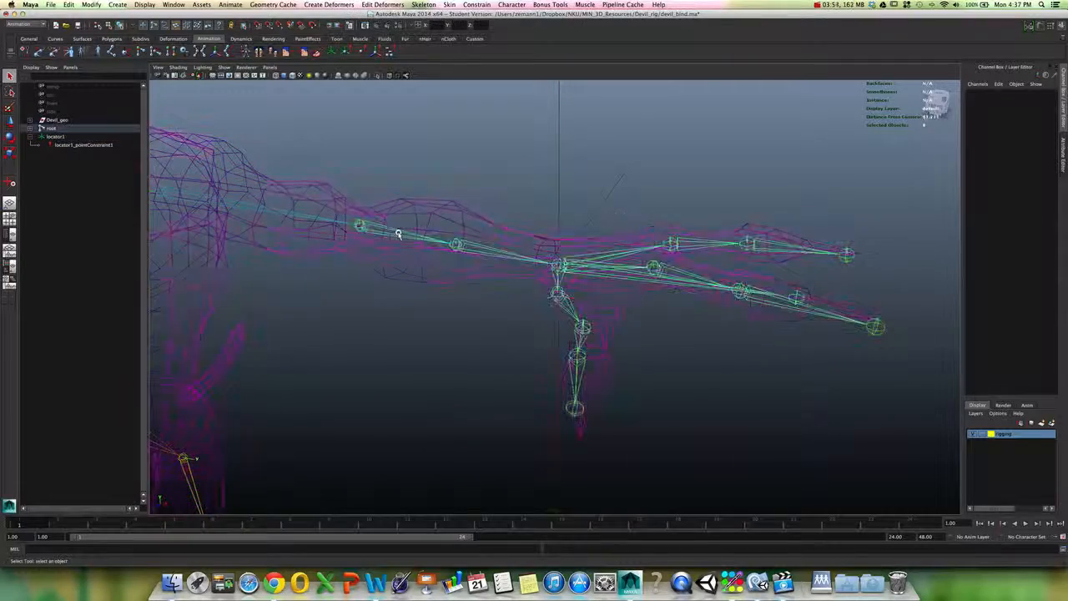
key(e)
drag(408, 263, 376, 267)
alt+drag(543, 270, 403, 256)
alt+drag(469, 244, 577, 322)
Select the locator and try rotating it by about -31.4 degrees in Y, undoing the rotation.
key(q)
click(570, 232)
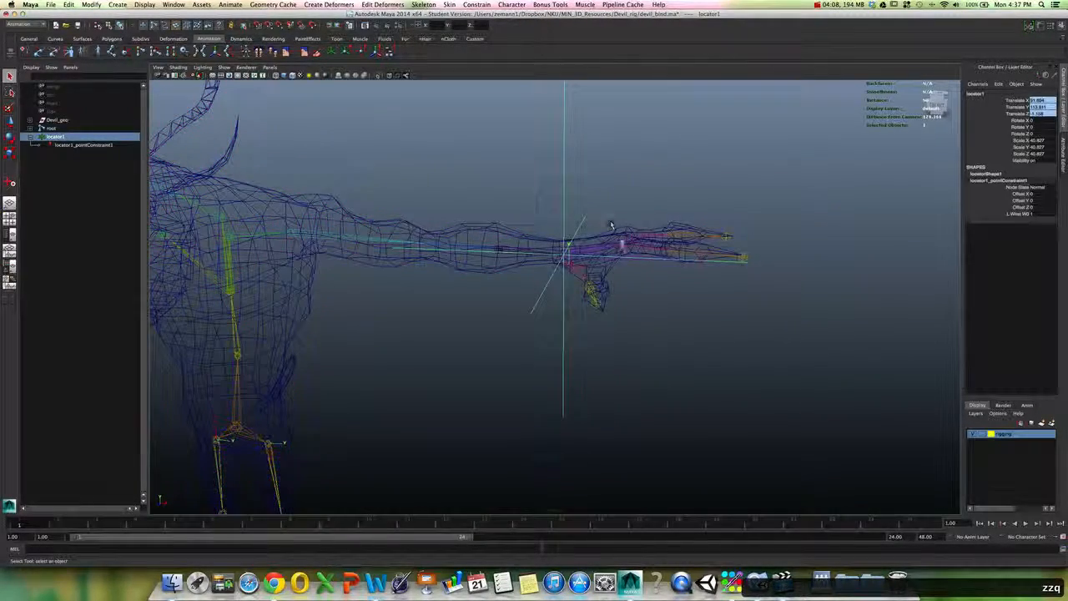
alt+drag(610, 225, 555, 293)
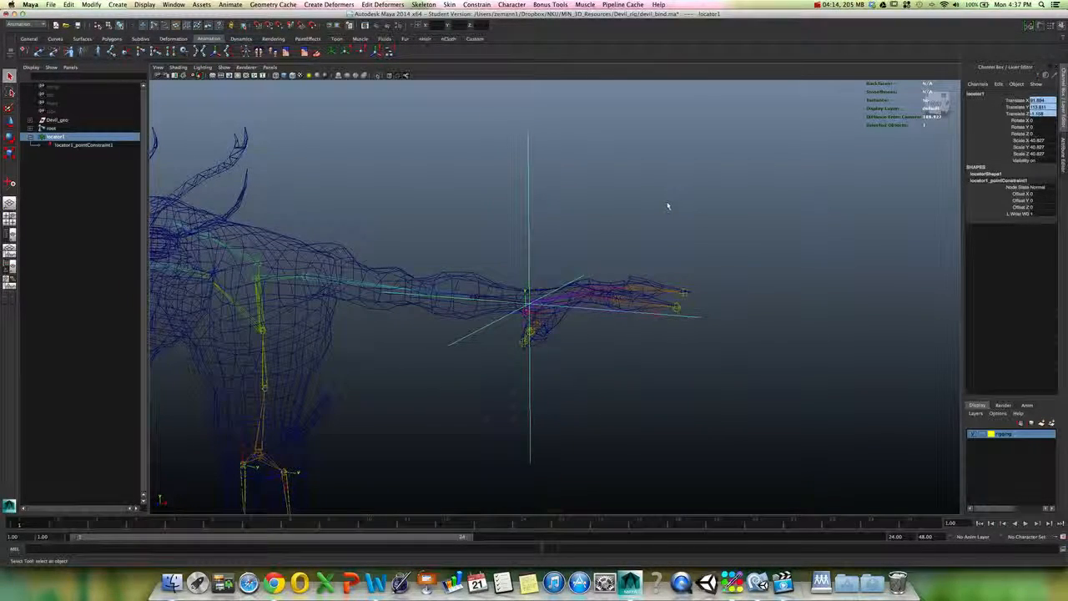
key(e)
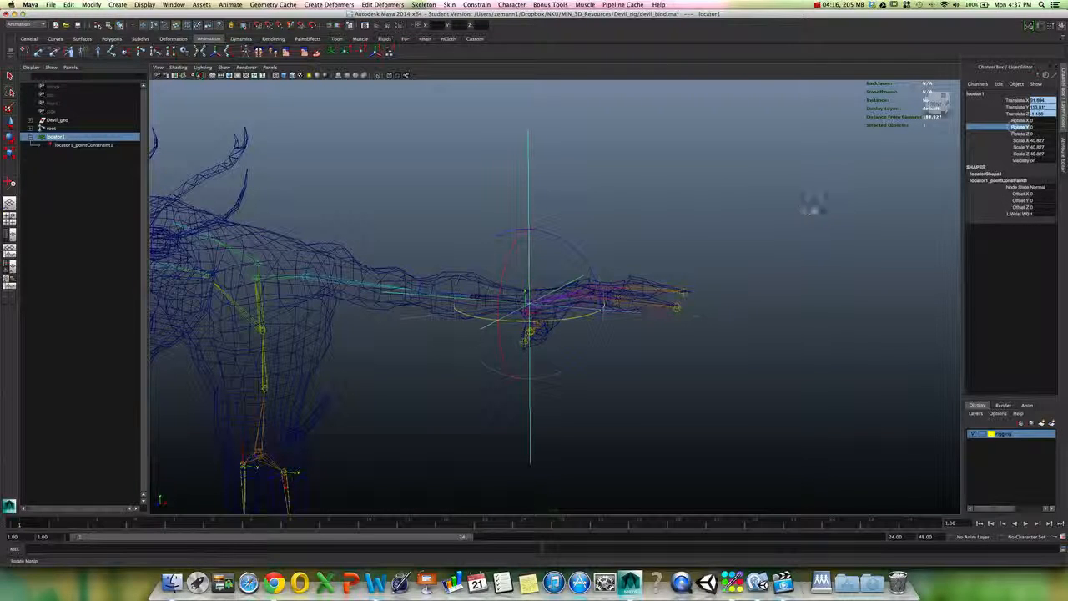
middle_drag(813, 205, 829, 222)
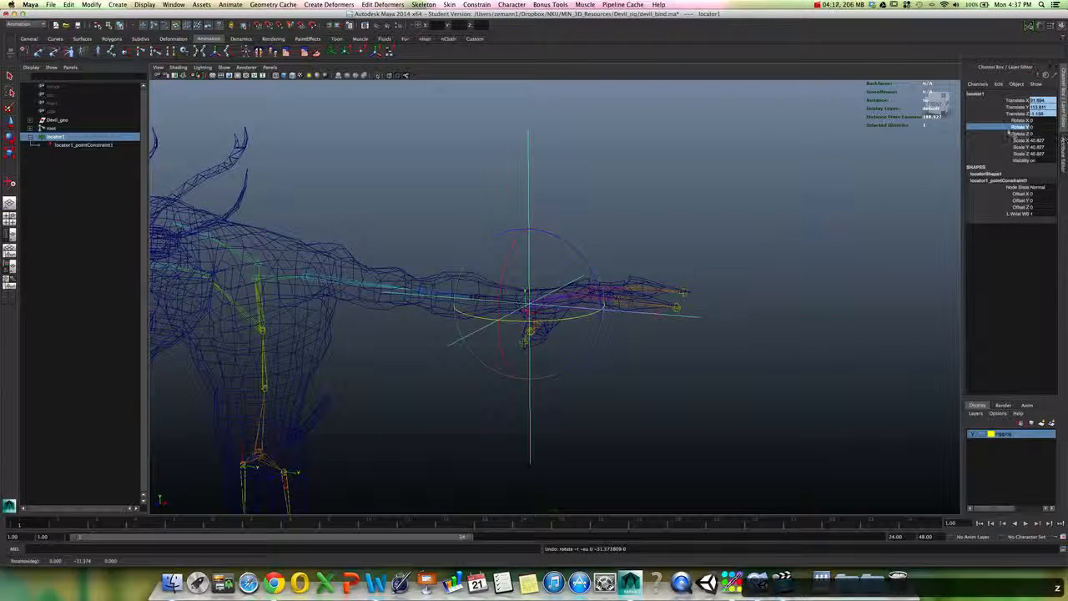
Examine the locator's rotation, scale and visibility channels.
click(1013, 120)
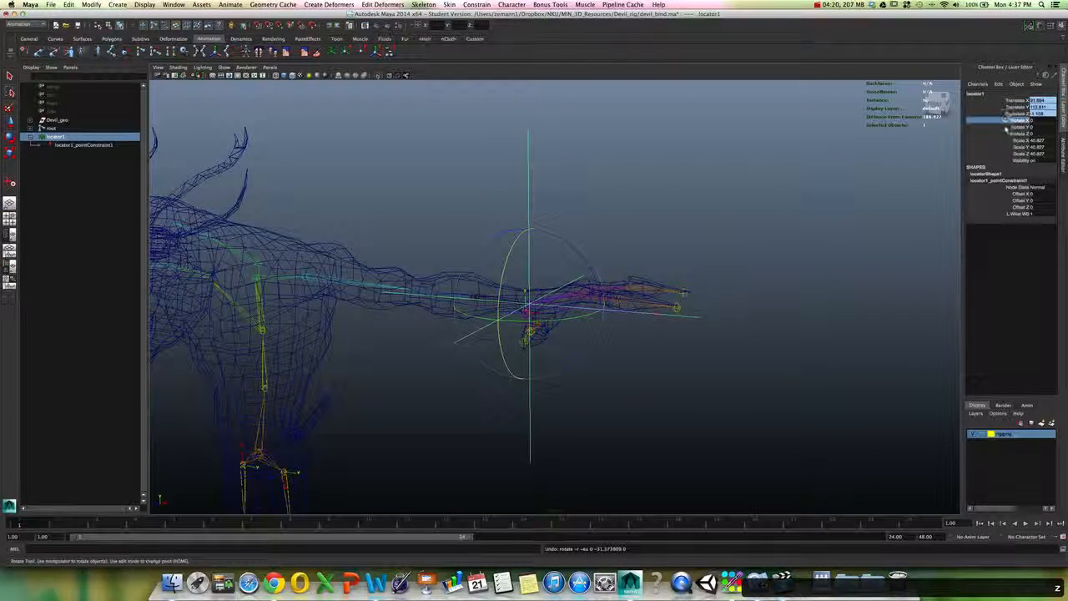
click(1007, 127)
click(1005, 154)
click(1001, 160)
Rename the locator to left_hand_control.
click(984, 95)
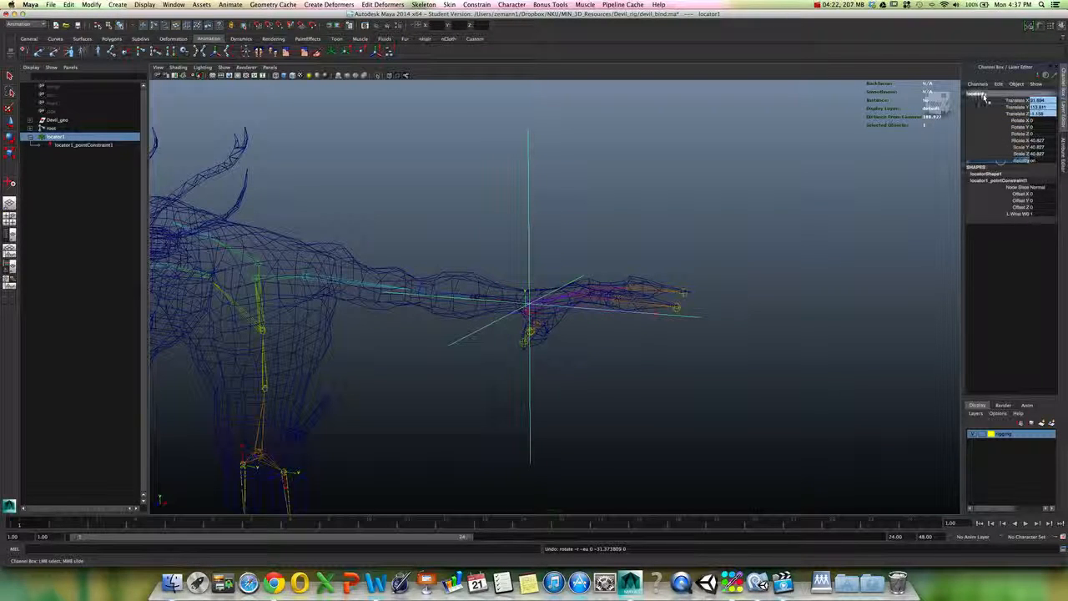
text(left_h)
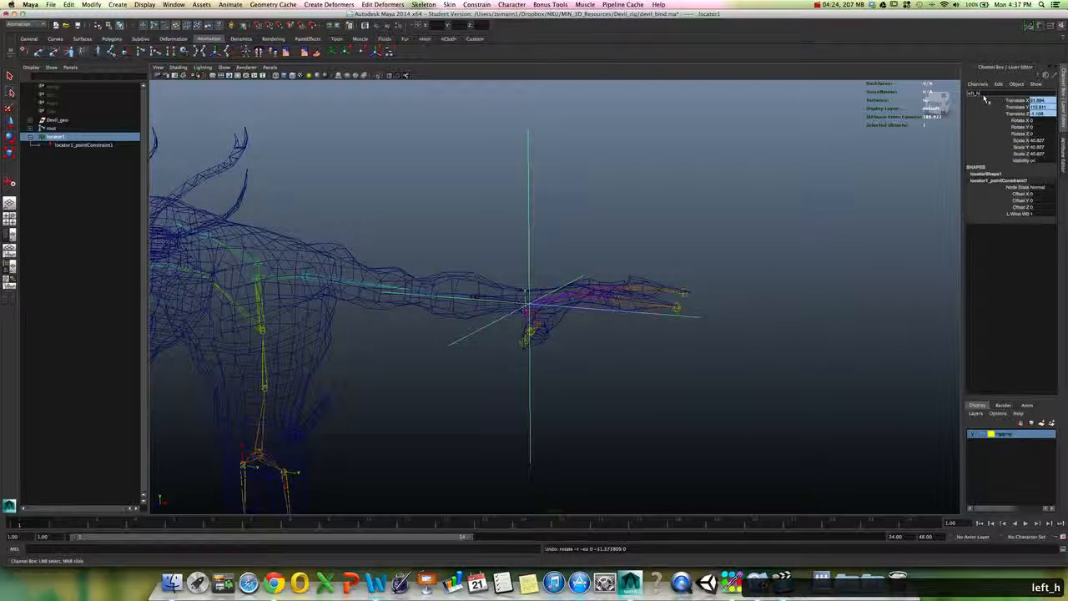
text(and_cpontro)
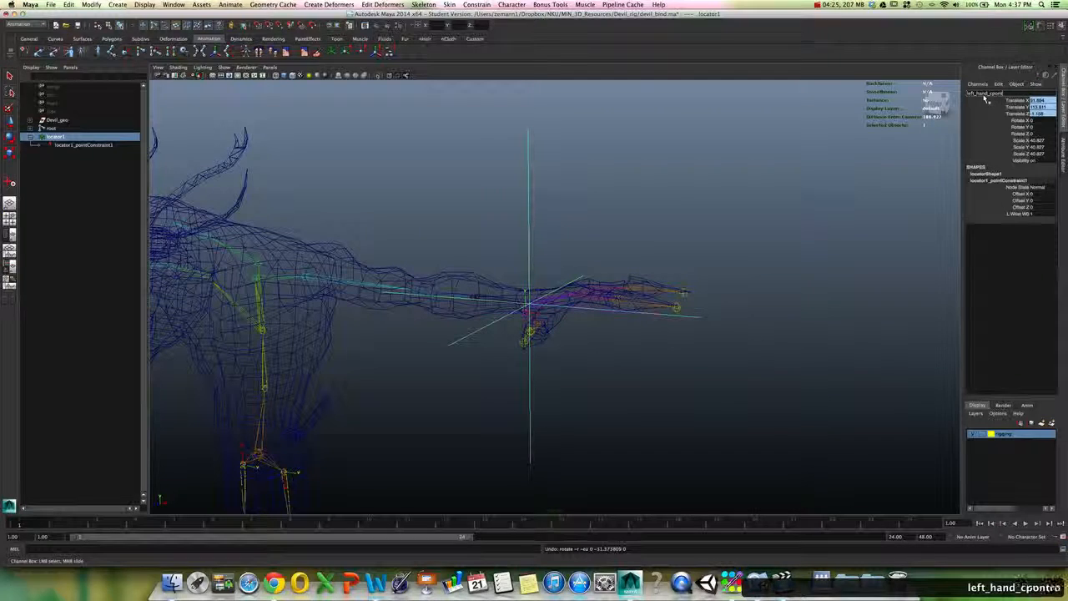
text(l)
key(BackSpace)
key(BackSpace)
key(BackSpace)
key(BackSpace)
key(BackSpace)
key(BackSpace)
key(BackSpace)
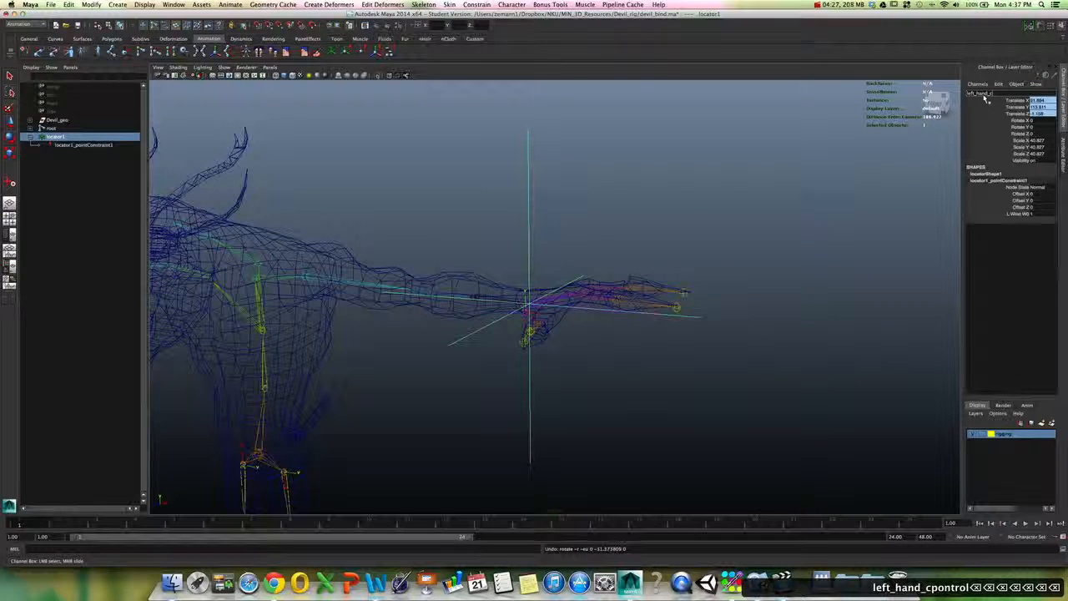
text(ontrol)
key(Return)
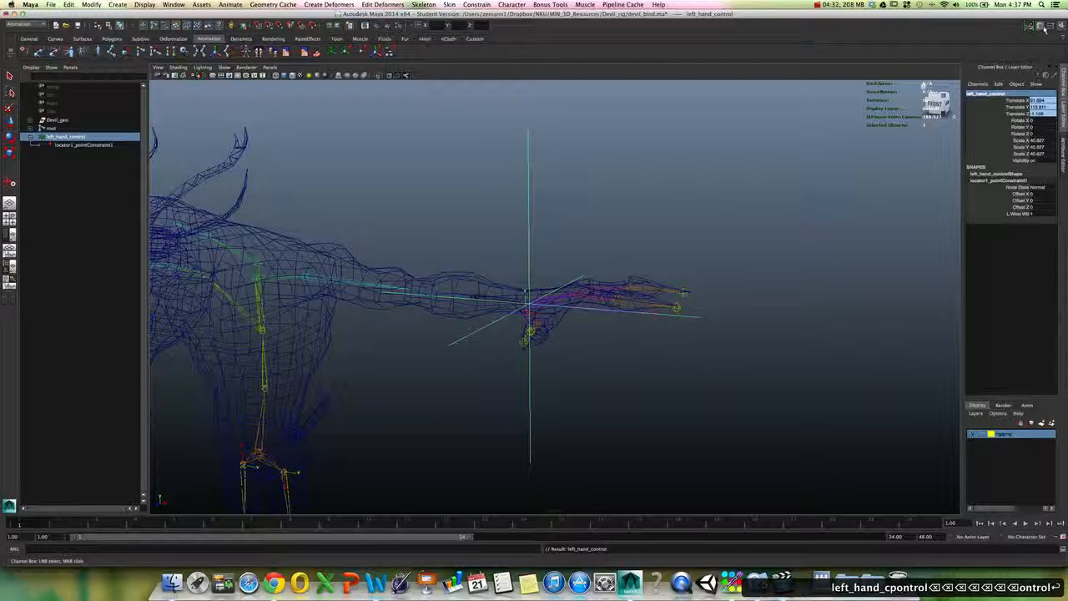
Open the Add Attribute dialog for left_hand_control's transform node.
key(ctrl+a)
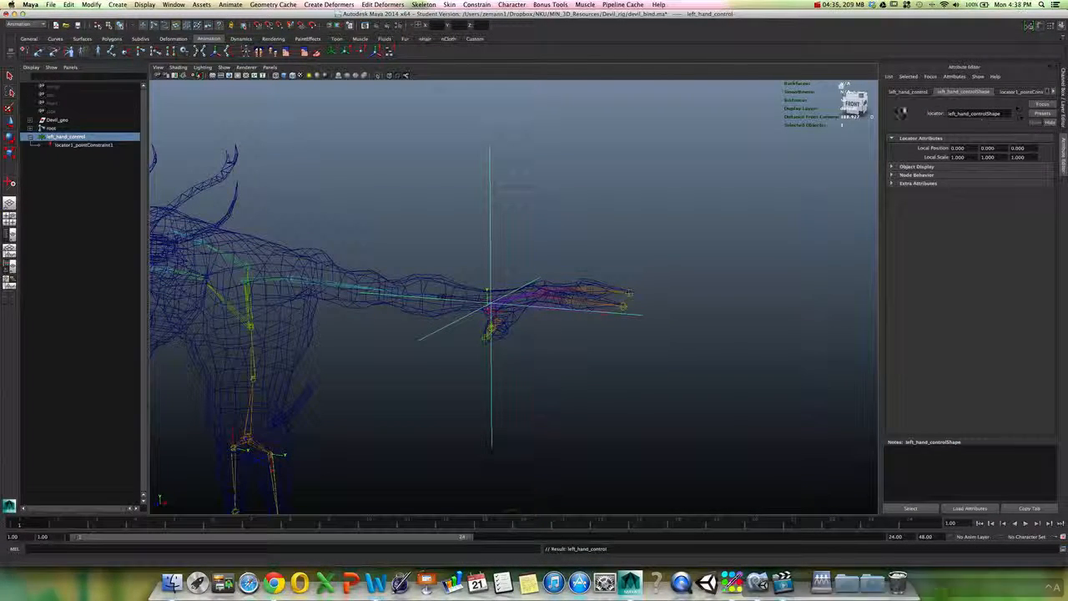
click(908, 92)
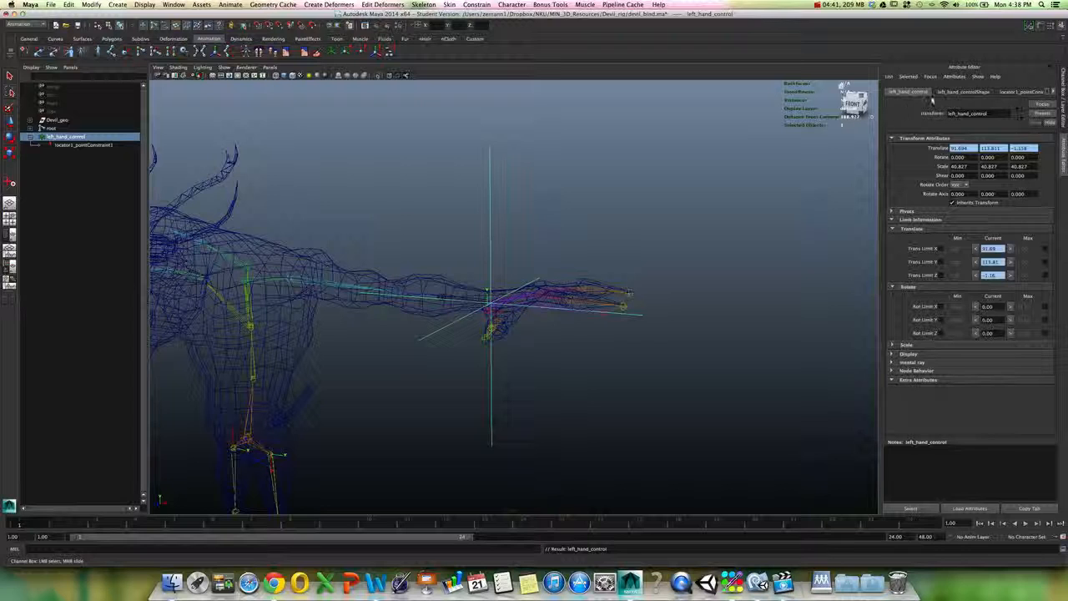
click(954, 93)
click(913, 93)
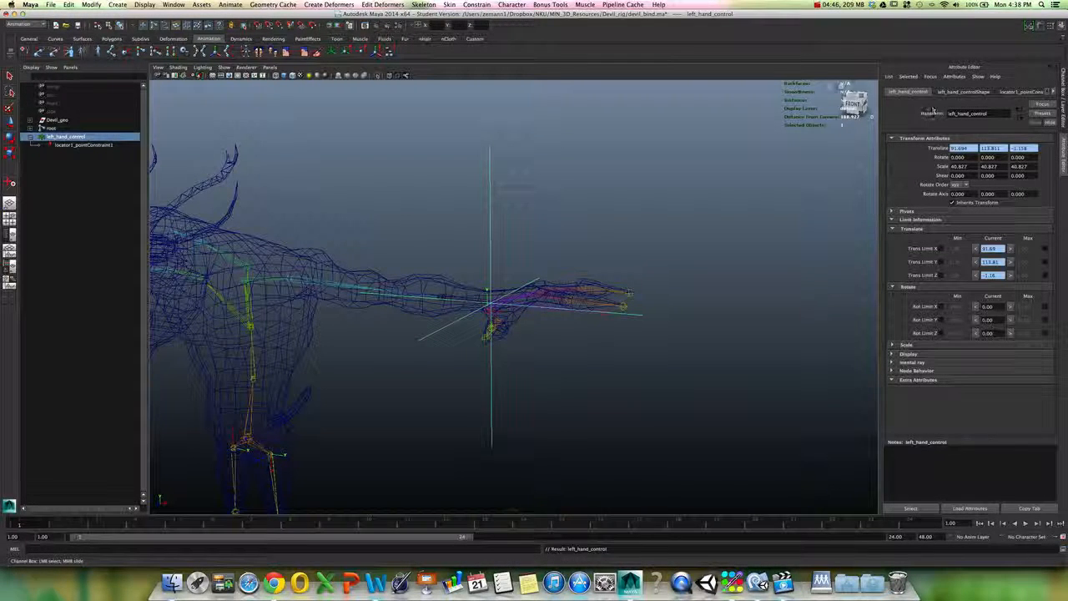
alt+drag(727, 239, 689, 262)
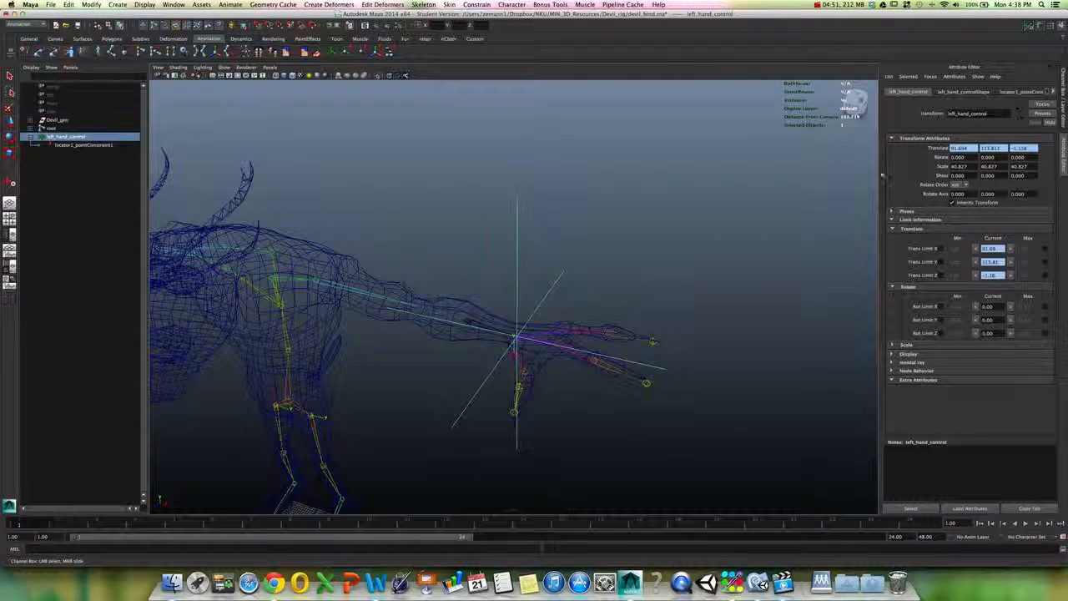
click(953, 77)
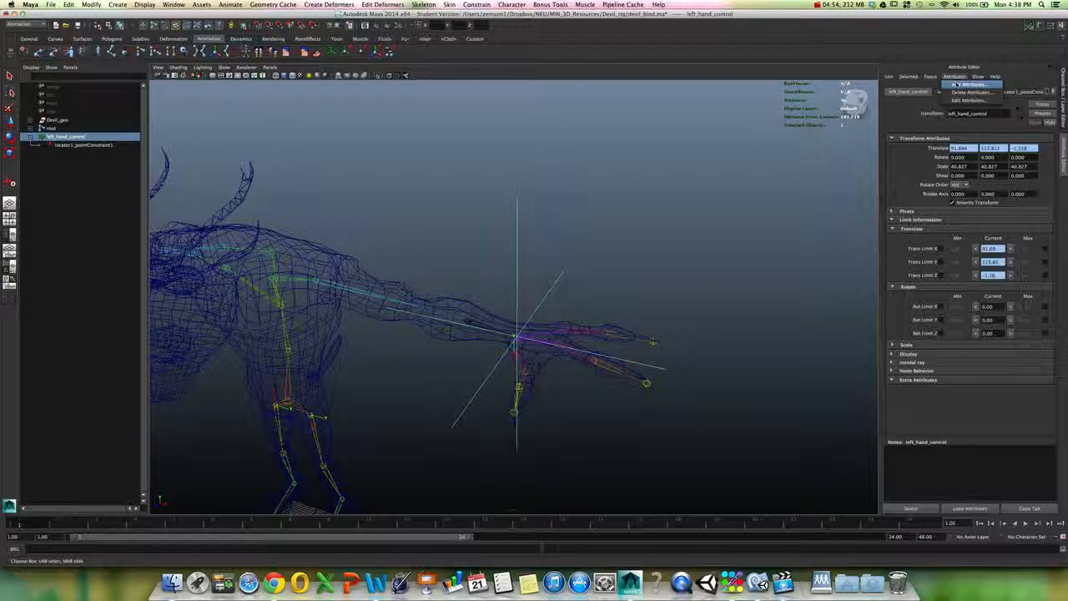
click(955, 84)
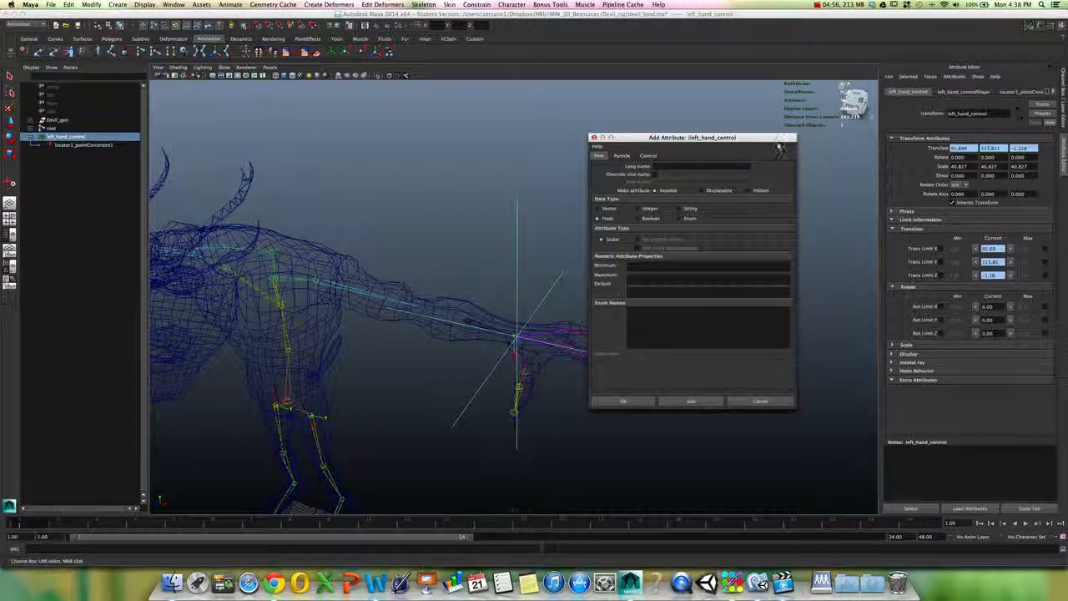
drag(778, 135, 782, 100)
Add a keyable float attribute left_hand_fist to left_hand_control with minimum 0, maximum 1 and default 0.
click(697, 125)
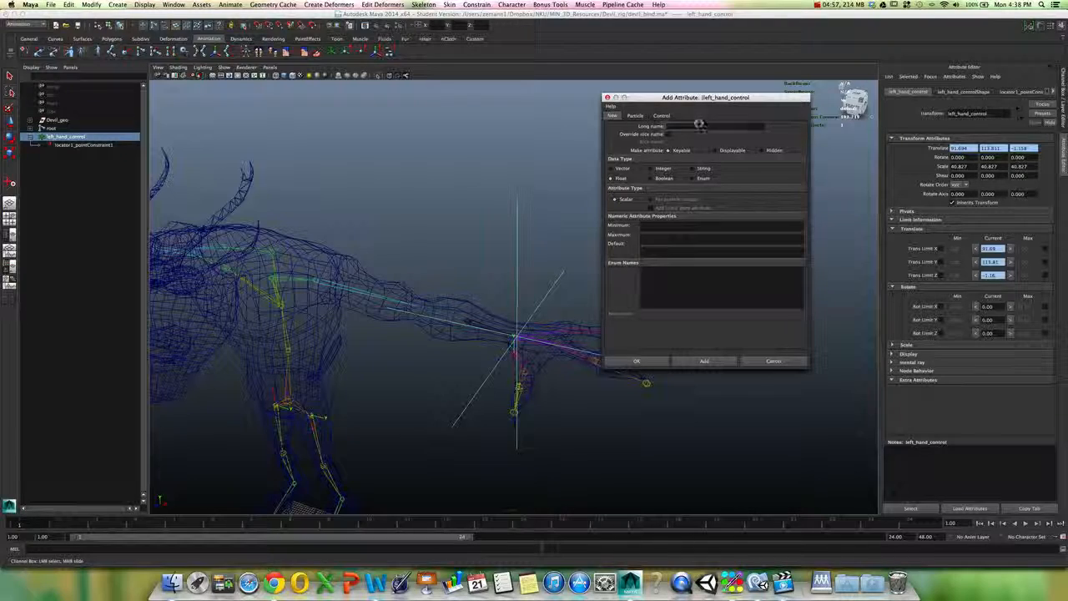
text(left)
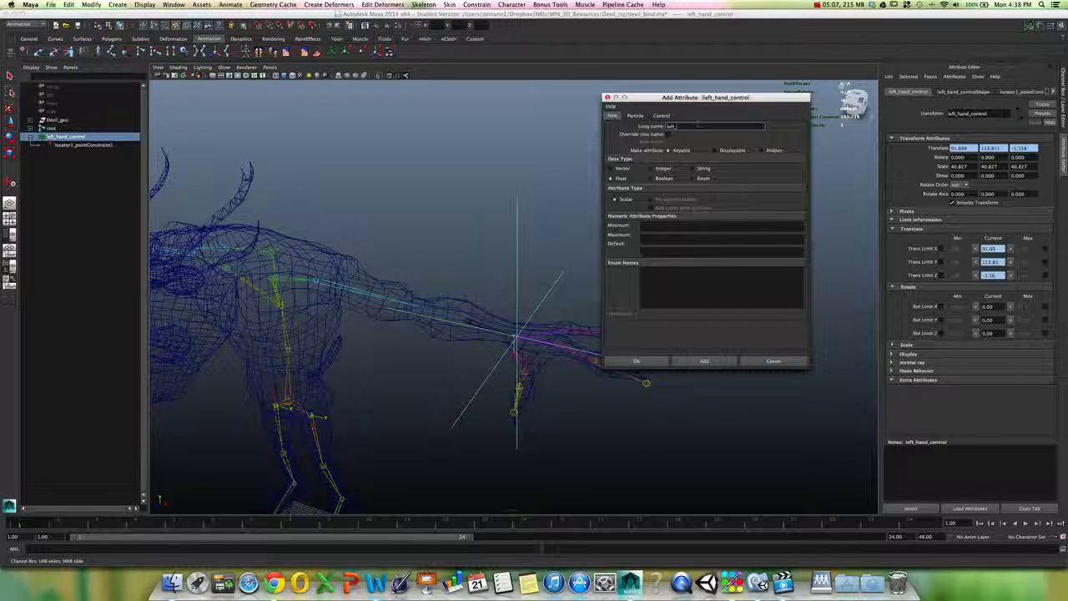
text(_hand_)
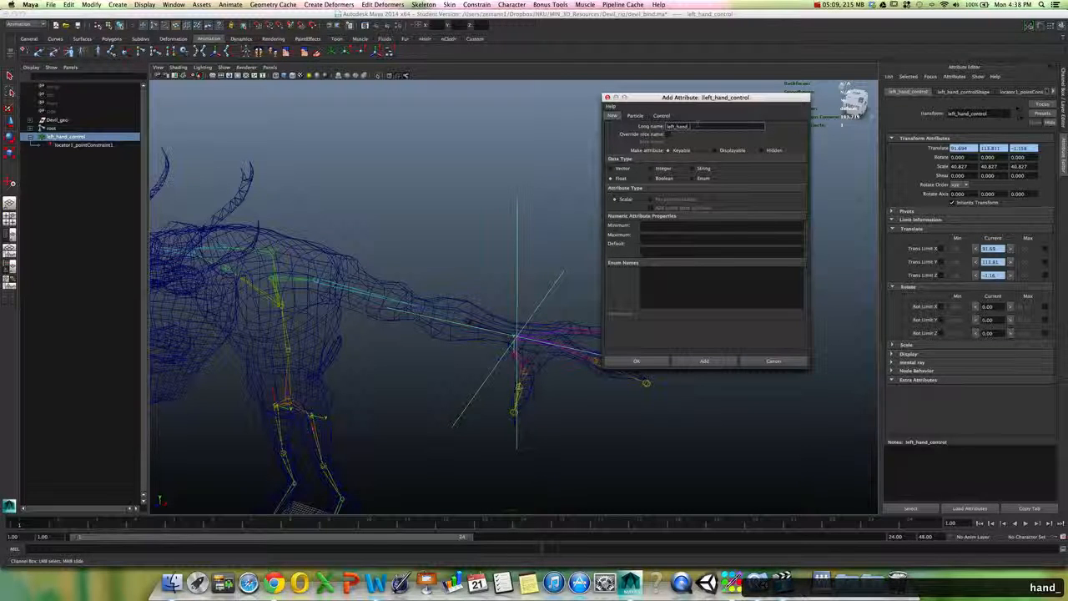
text(fist)
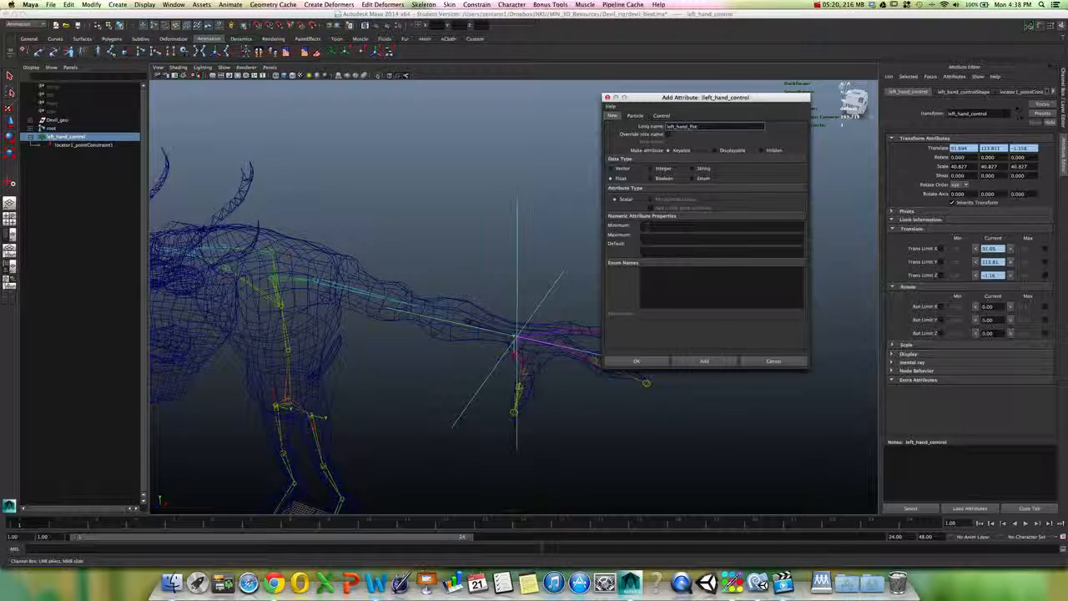
click(647, 226)
text(0)
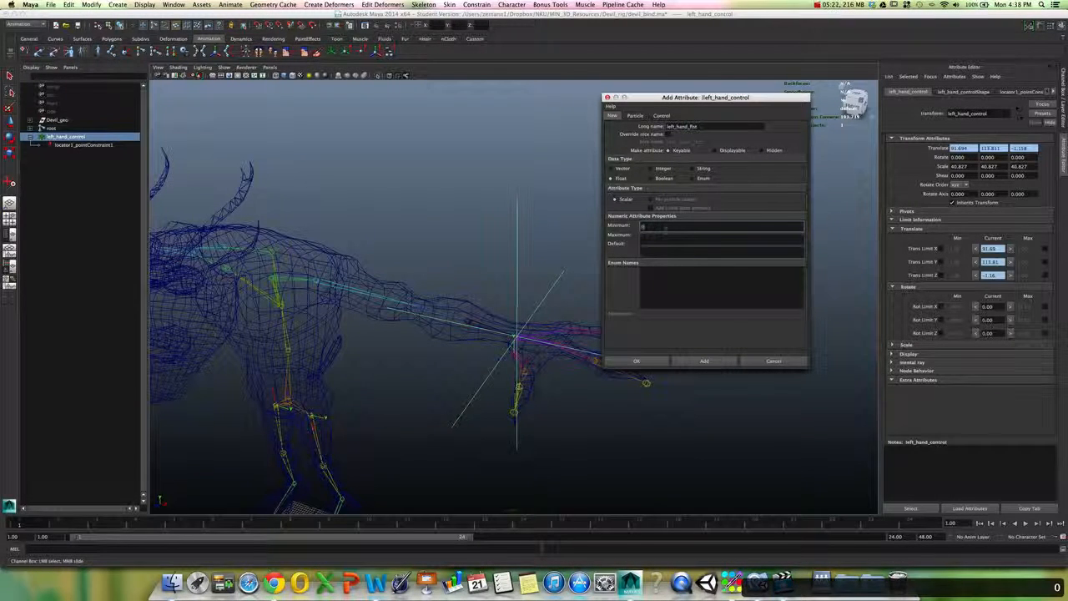
click(658, 239)
text(1)
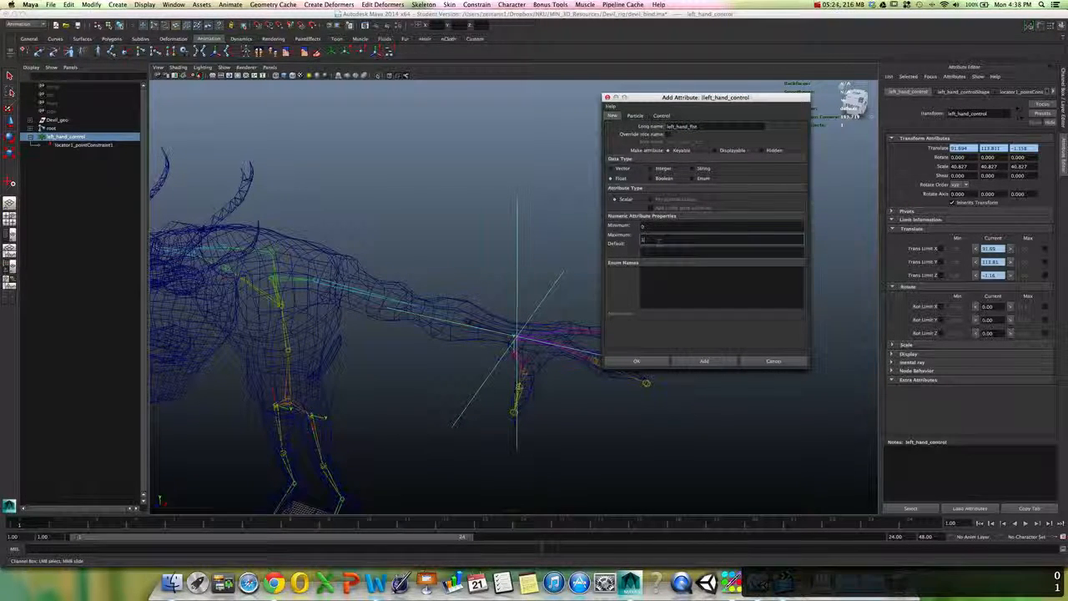
click(655, 253)
text(0)
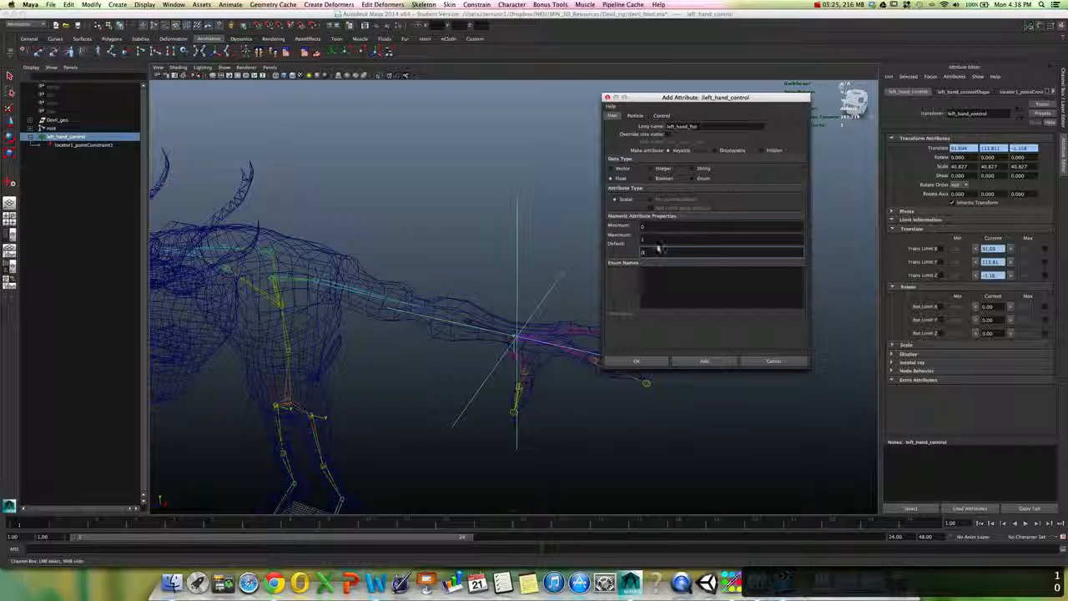
click(657, 227)
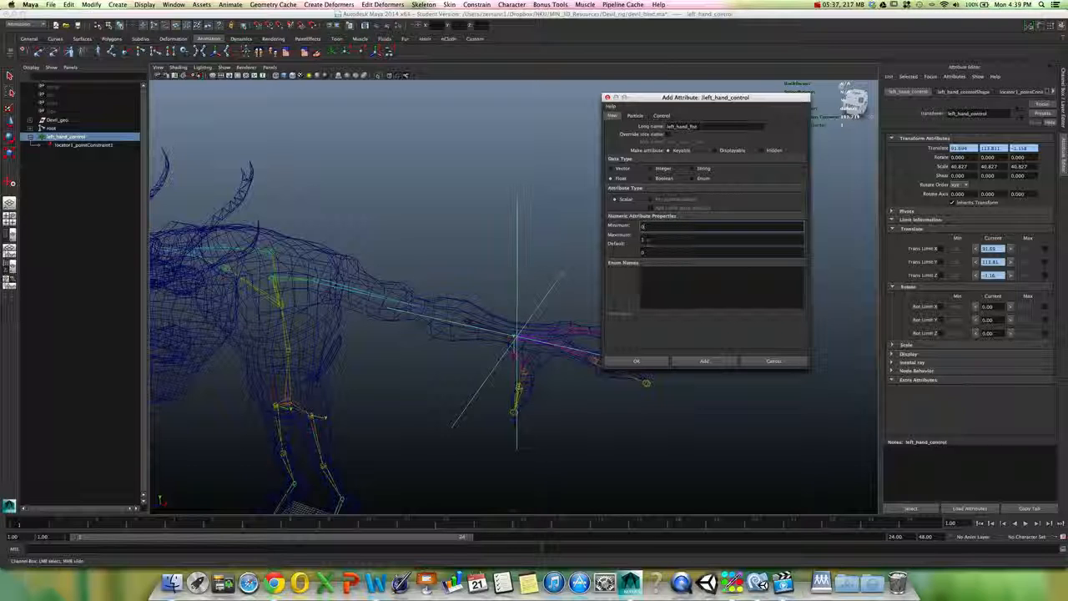
click(701, 362)
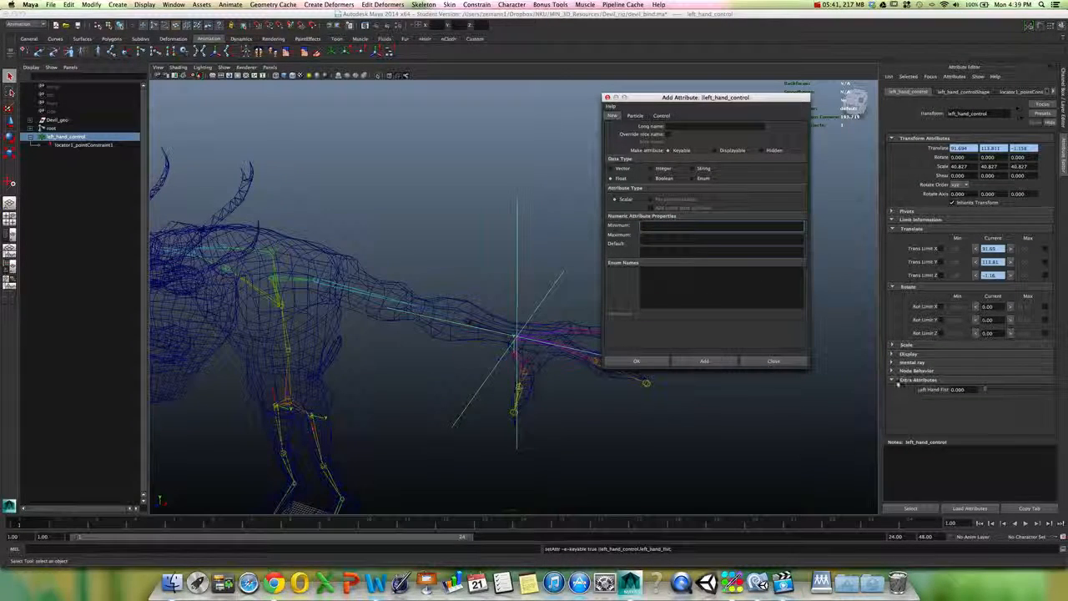
click(893, 380)
click(896, 380)
click(896, 380)
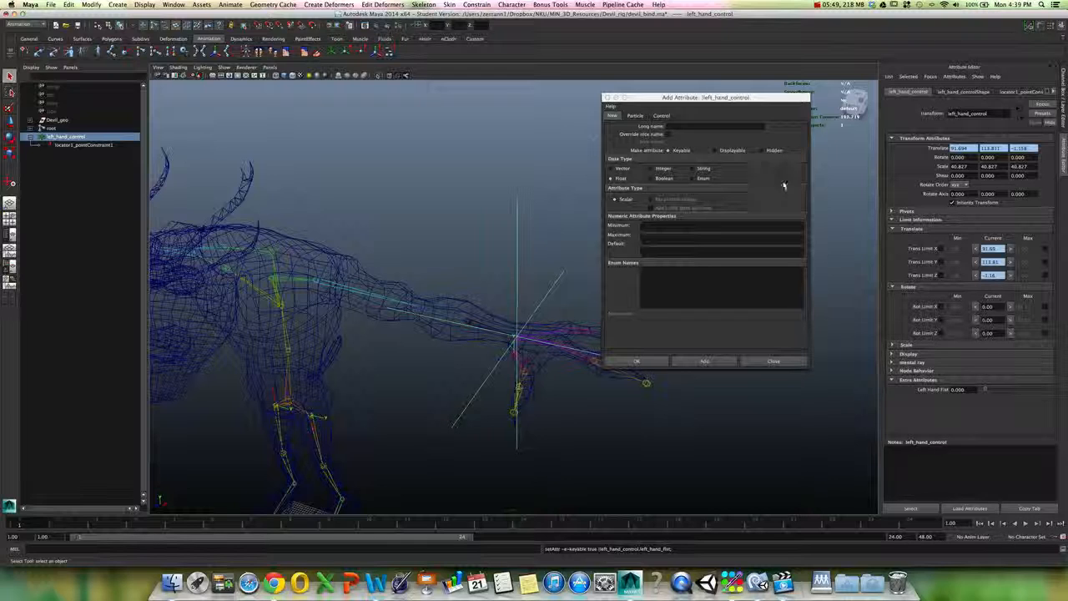
Add a keyable float attribute left_hand_point with minimum 0, maximum 1 and default 0.
drag(718, 98, 719, 100)
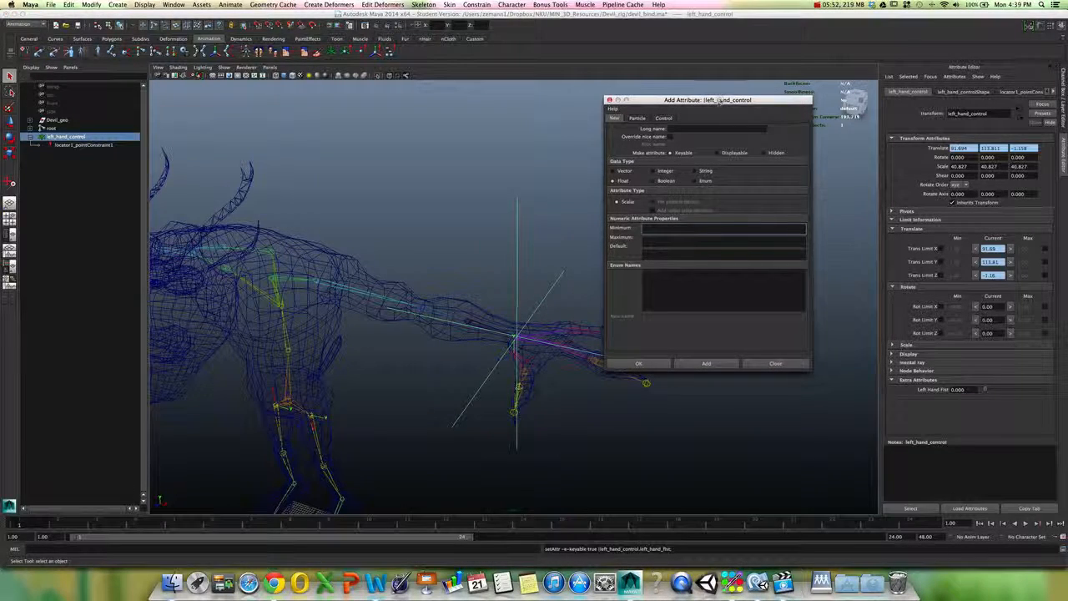
click(703, 127)
text(left)
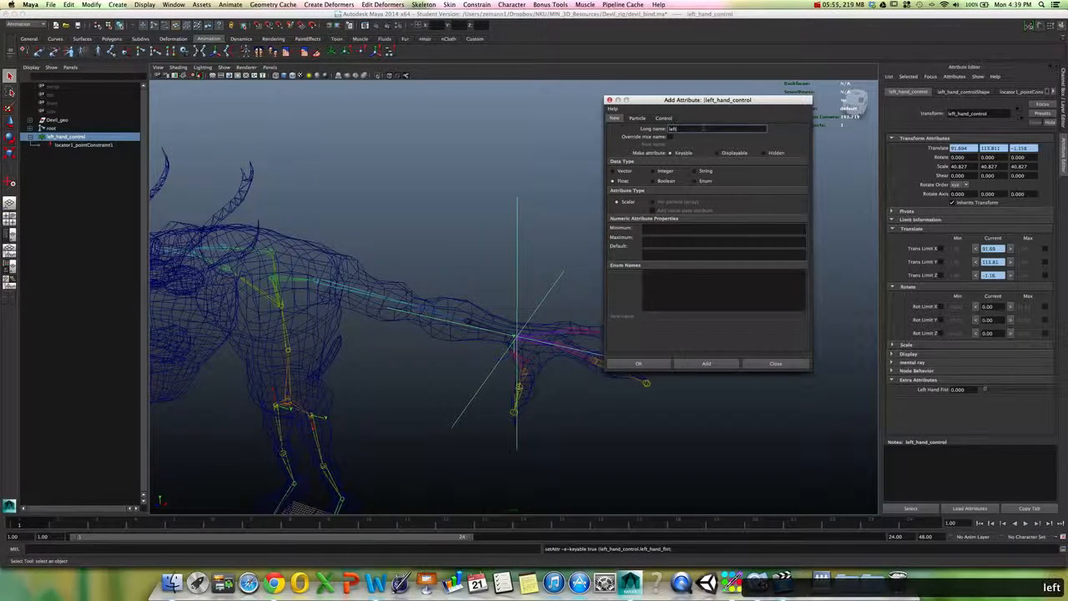
text(_hand_poi)
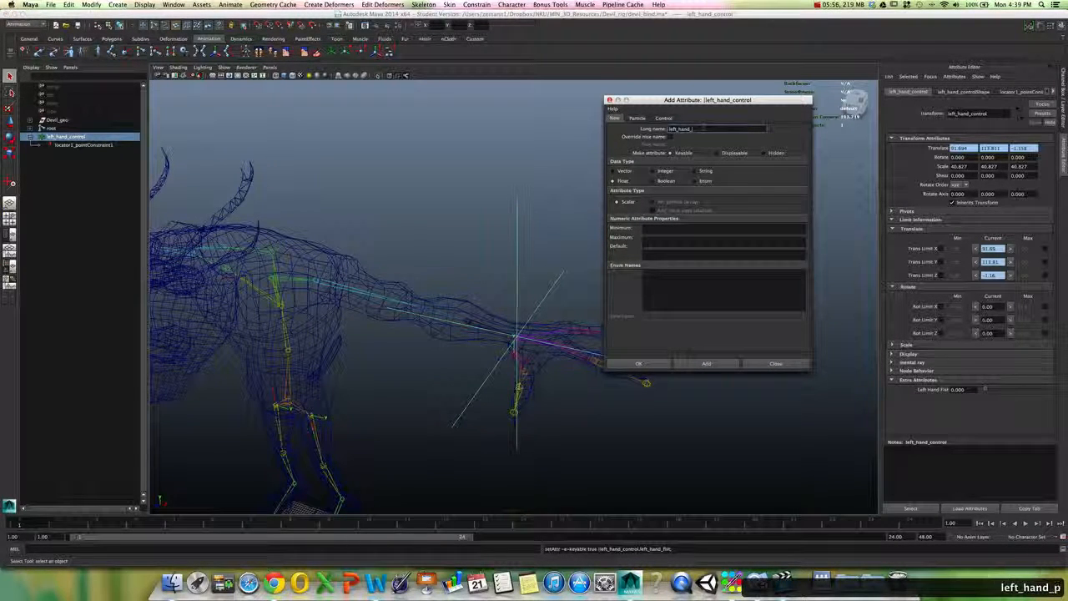
text(nt)
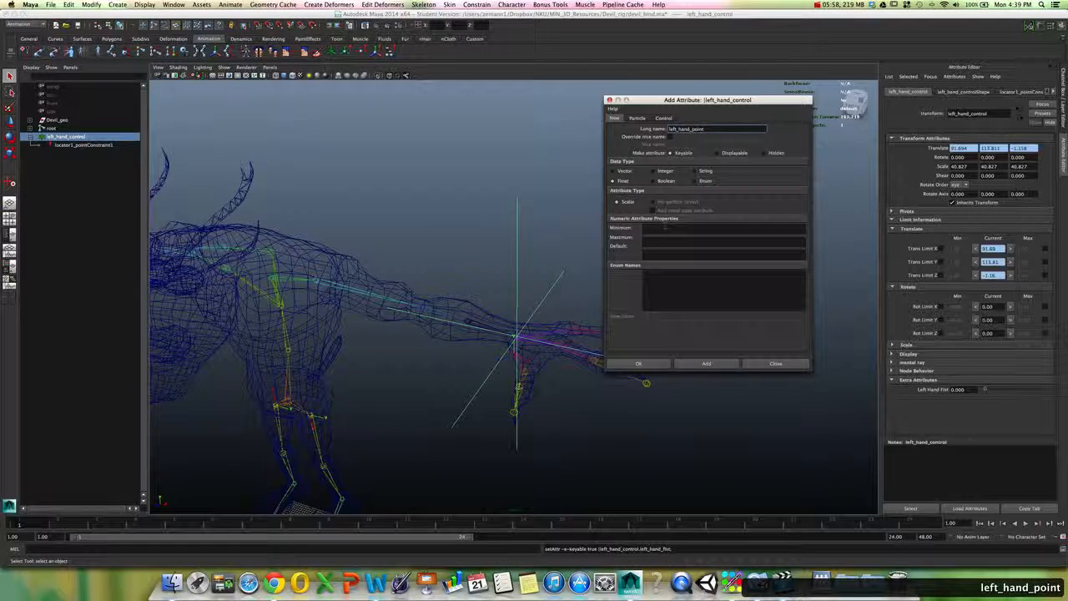
click(661, 230)
text(0)
key(Tab)
text(1)
key(Tab)
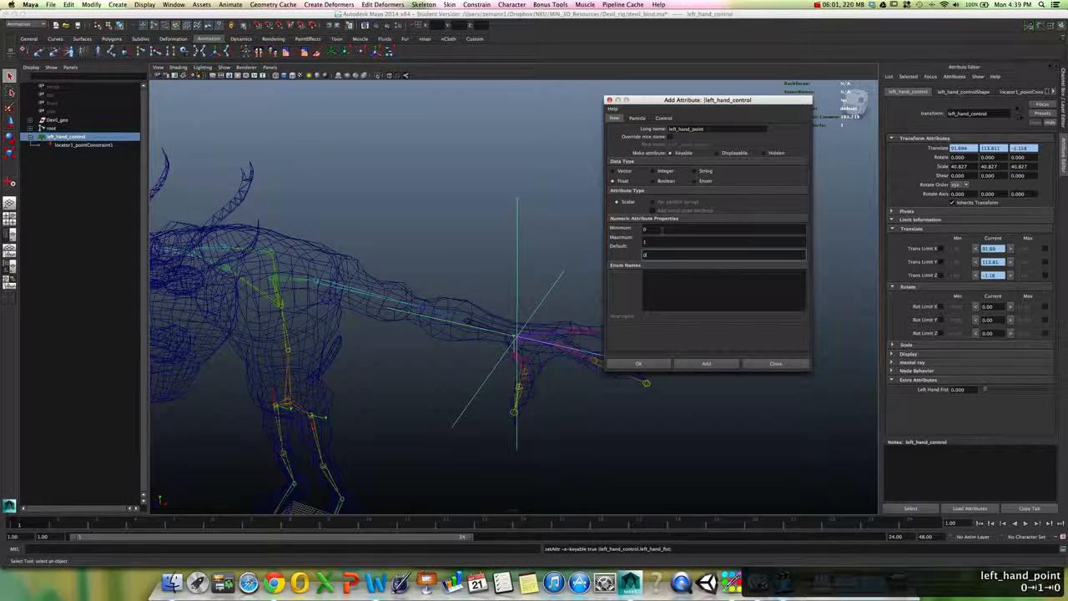
text(0)
click(706, 362)
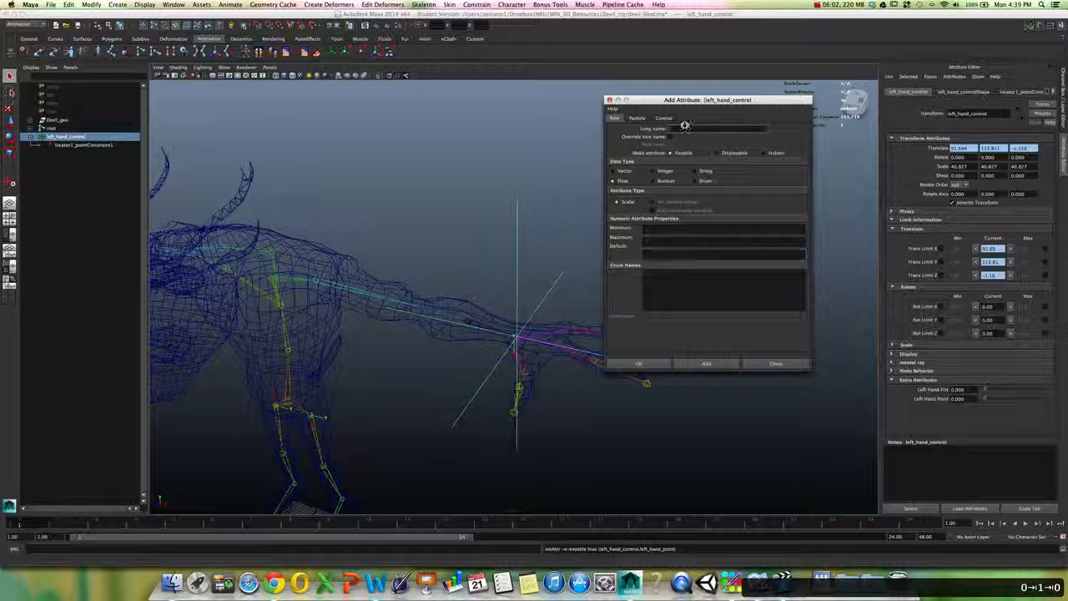
Add a keyable float attribute left_hand_peace with minimum 0, maximum 1 and default 0, and close the dialog.
text(left_hand_)
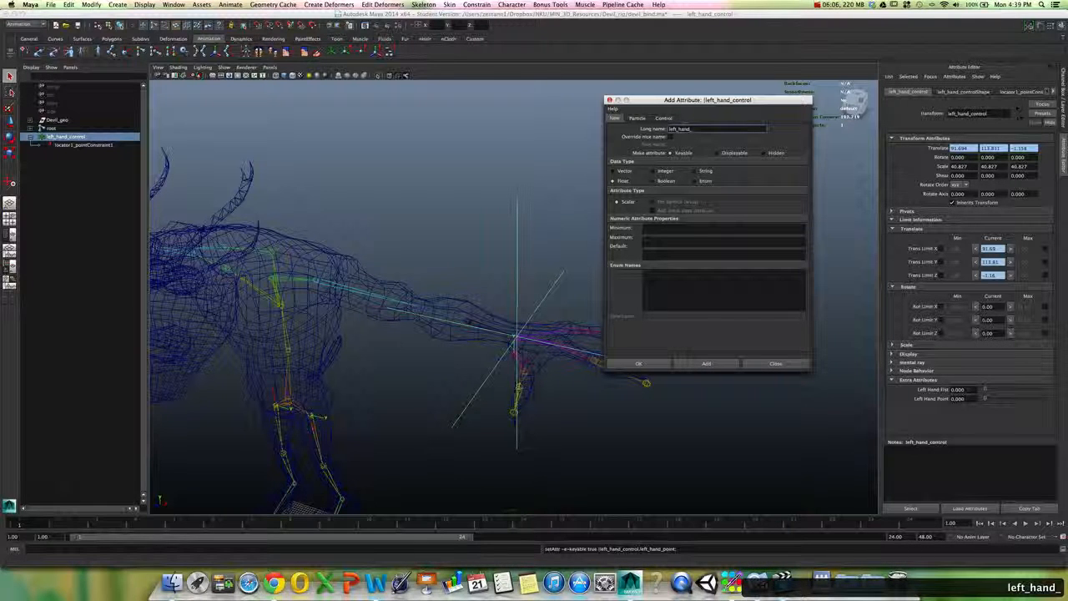
text(peace)
click(674, 227)
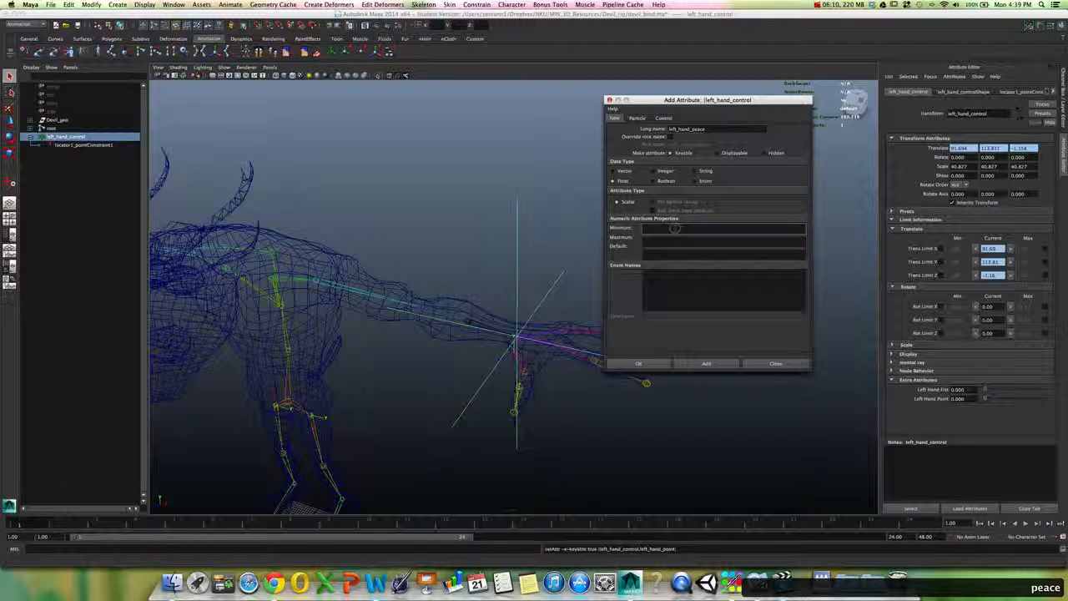
text(0)
key(Tab)
text(1)
key(Tab)
text(0)
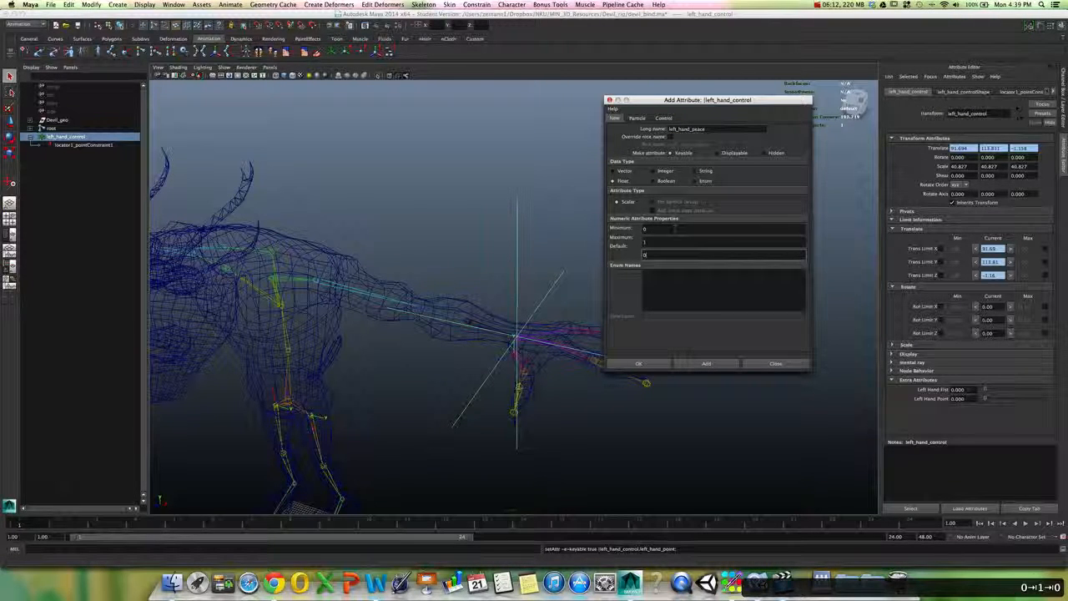
click(701, 364)
click(775, 363)
Examine left_hand_control's extra attributes and the left hand's wrist, thumb and finger joints.
mouse_move(1005, 389)
mouse_down()
mouse_move(1053, 388)
mouse_move(953, 406)
mouse_move(1010, 412)
mouse_move(1000, 409)
mouse_up()
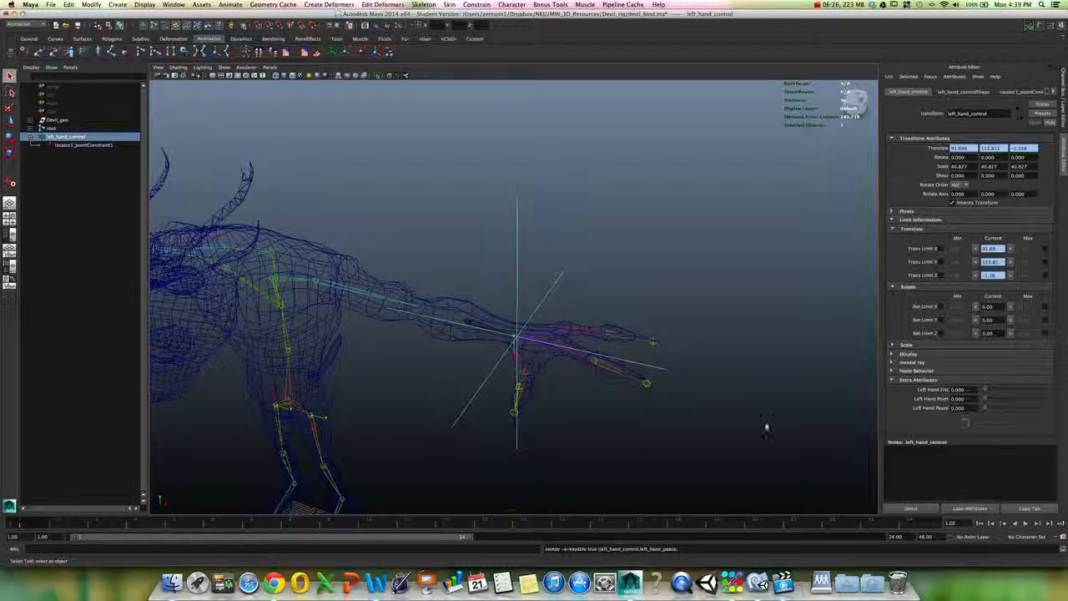
alt+drag(689, 389, 704, 345)
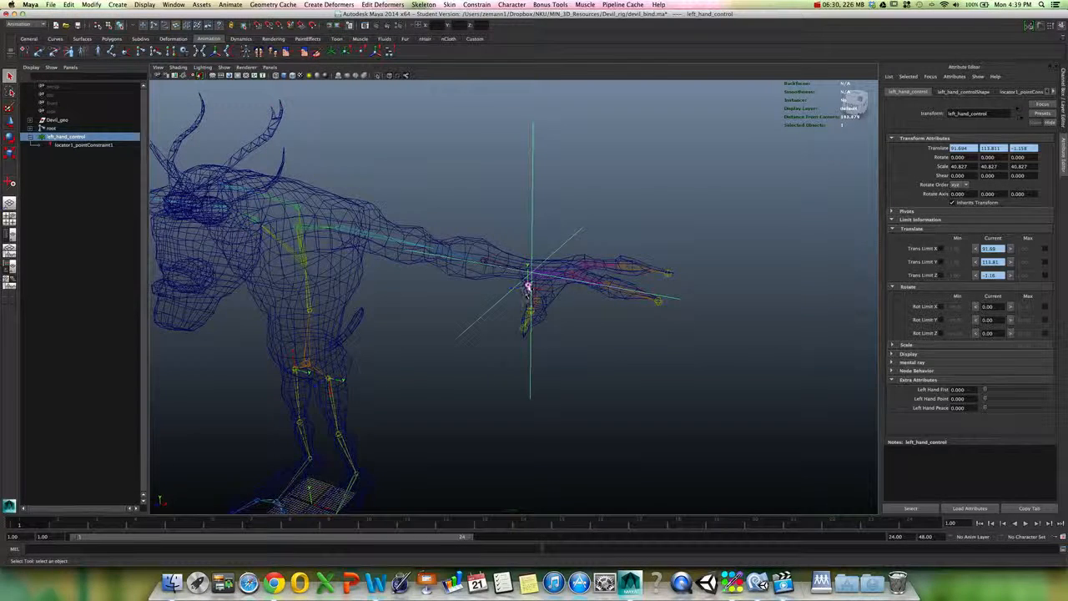
click(528, 288)
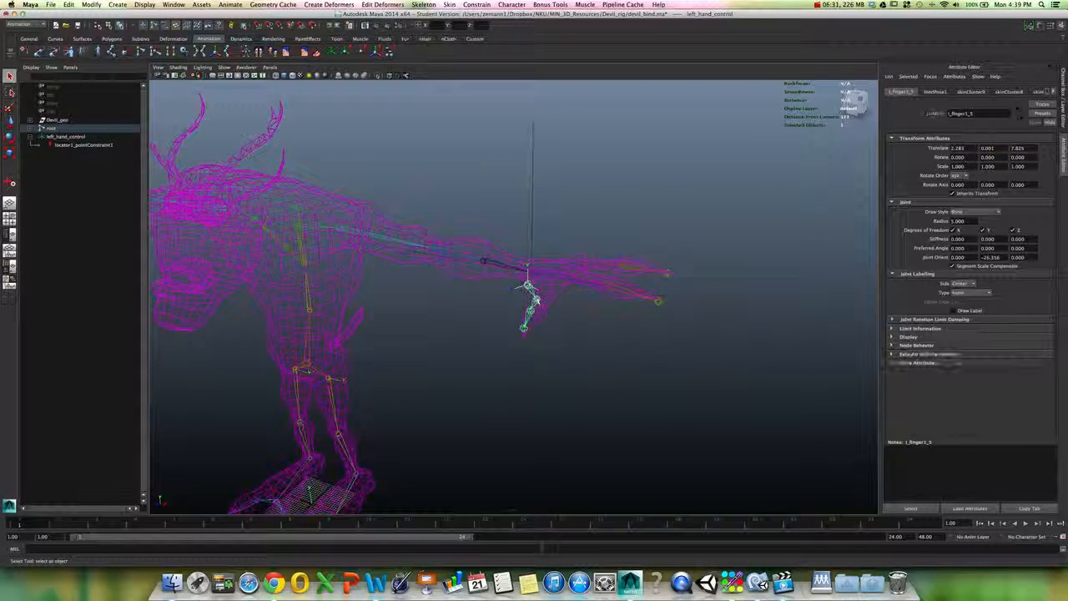
click(586, 277)
alt+drag(587, 278, 609, 288)
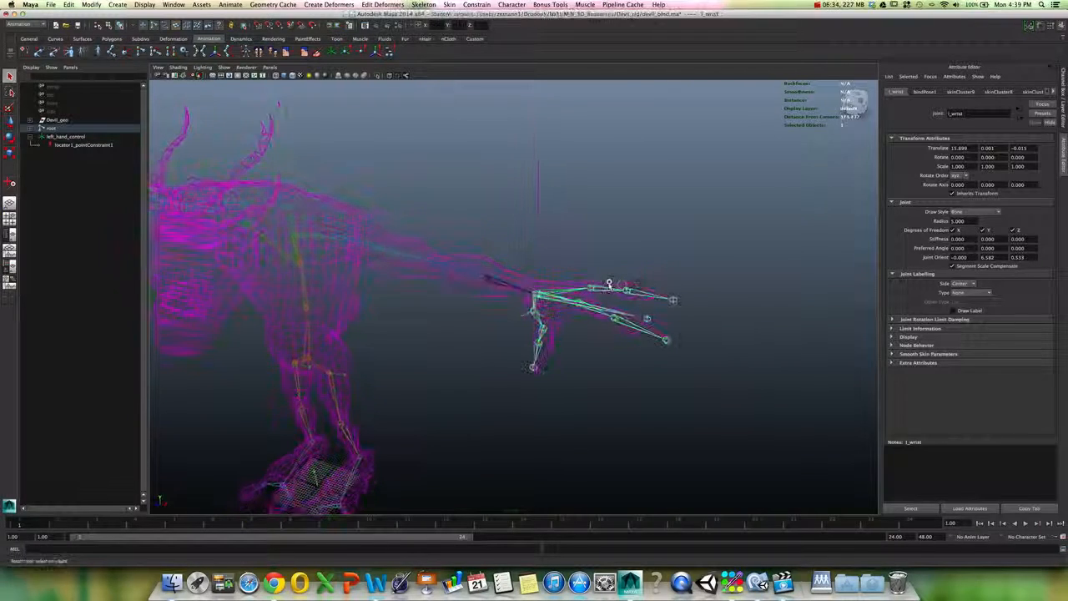
click(601, 292)
click(624, 291)
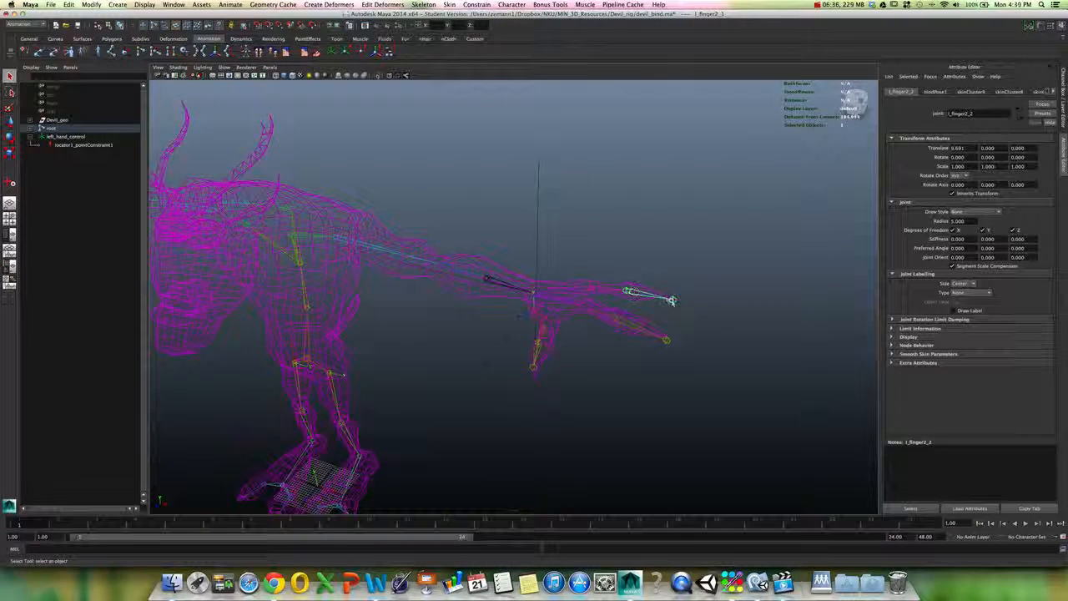
drag(645, 299, 612, 291)
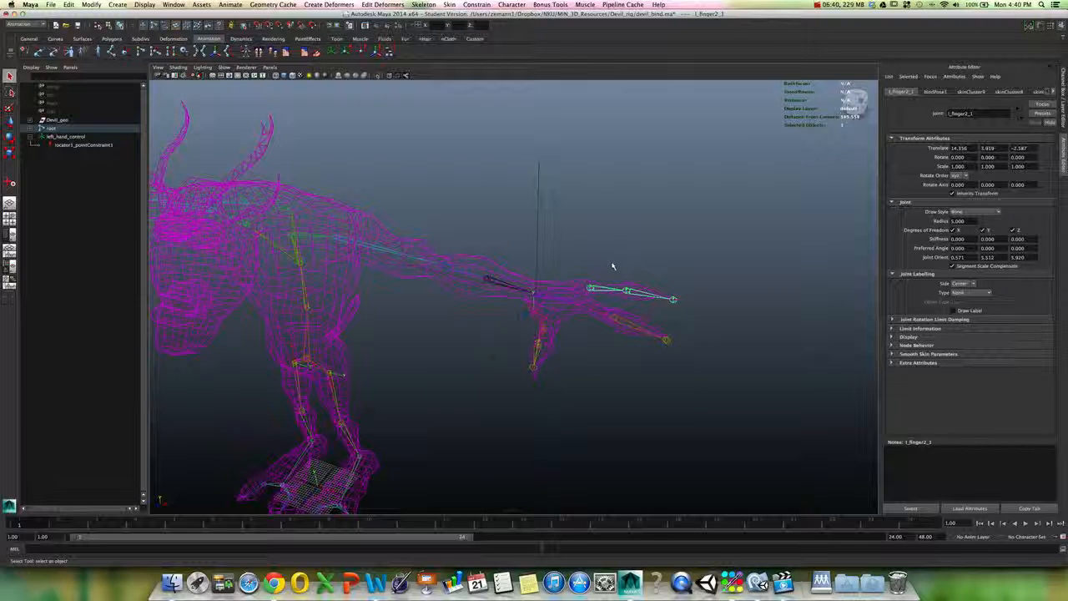
click(541, 245)
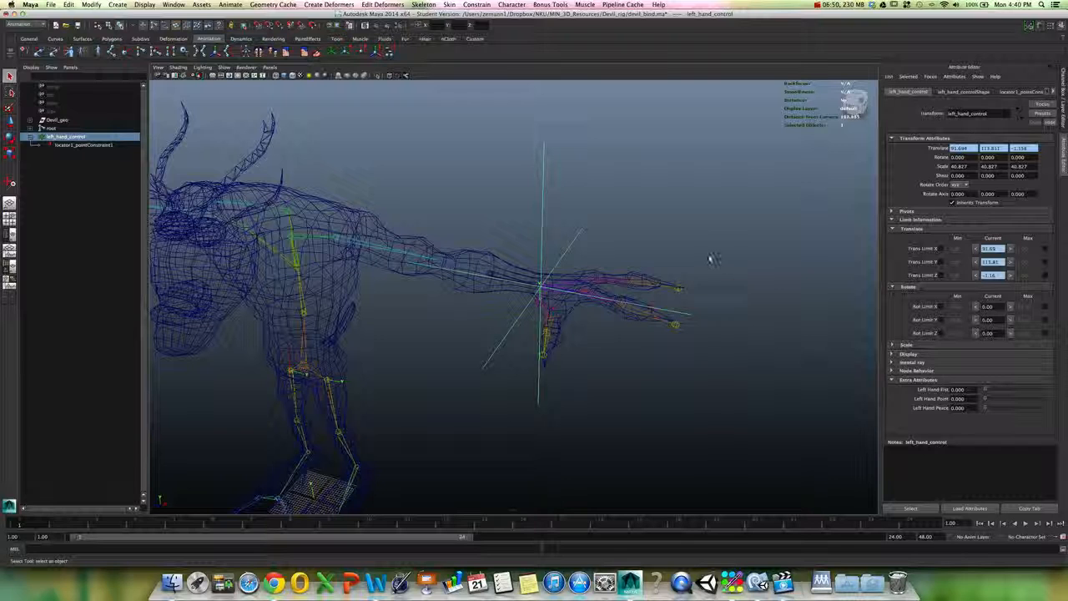
Clear the selection and open the Set Driven Key window.
click(701, 236)
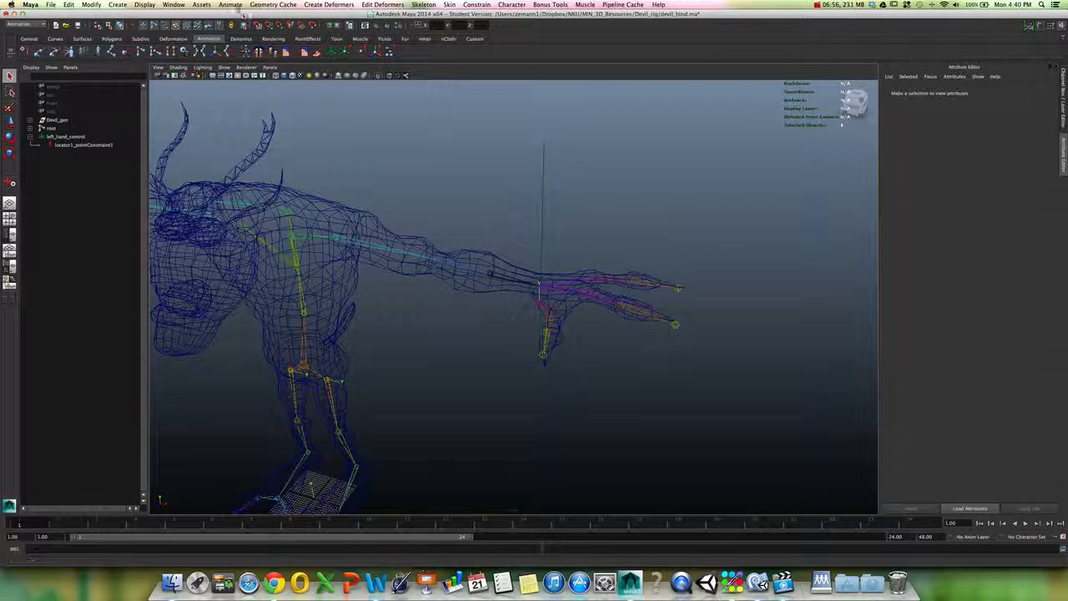
click(231, 5)
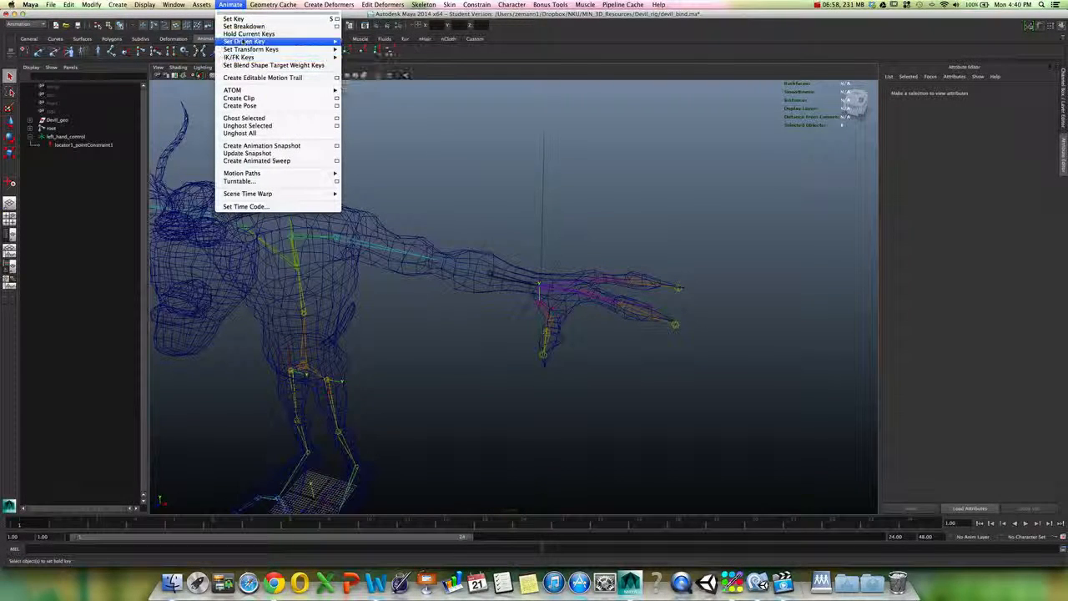
mouse_move(242, 41)
click(368, 43)
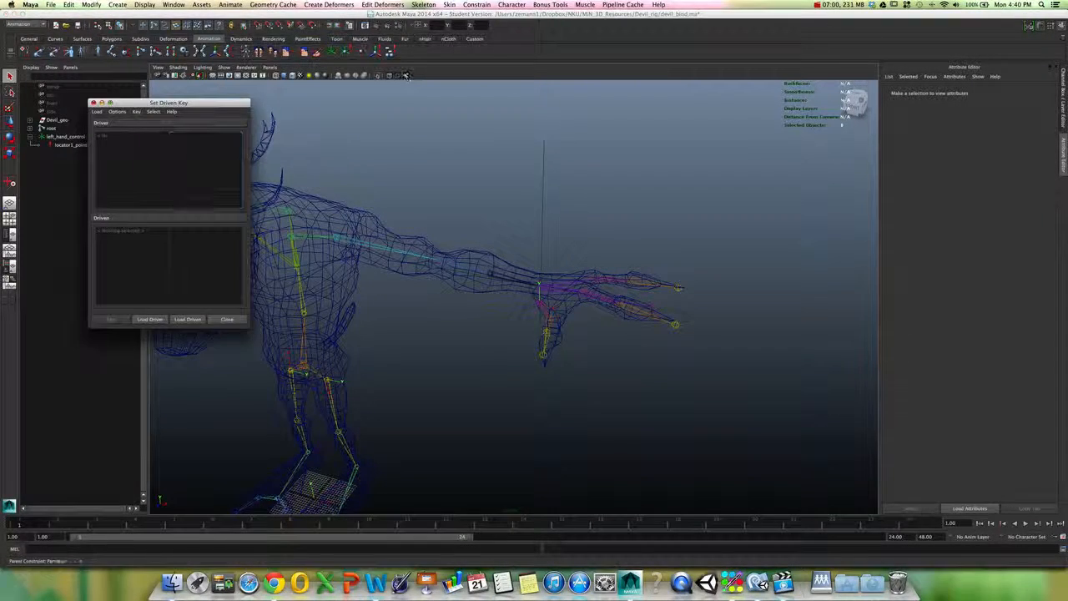
Load left_hand_control as the driver in the Set Driven Key window, keeping the window clear of the hand.
drag(233, 103, 465, 72)
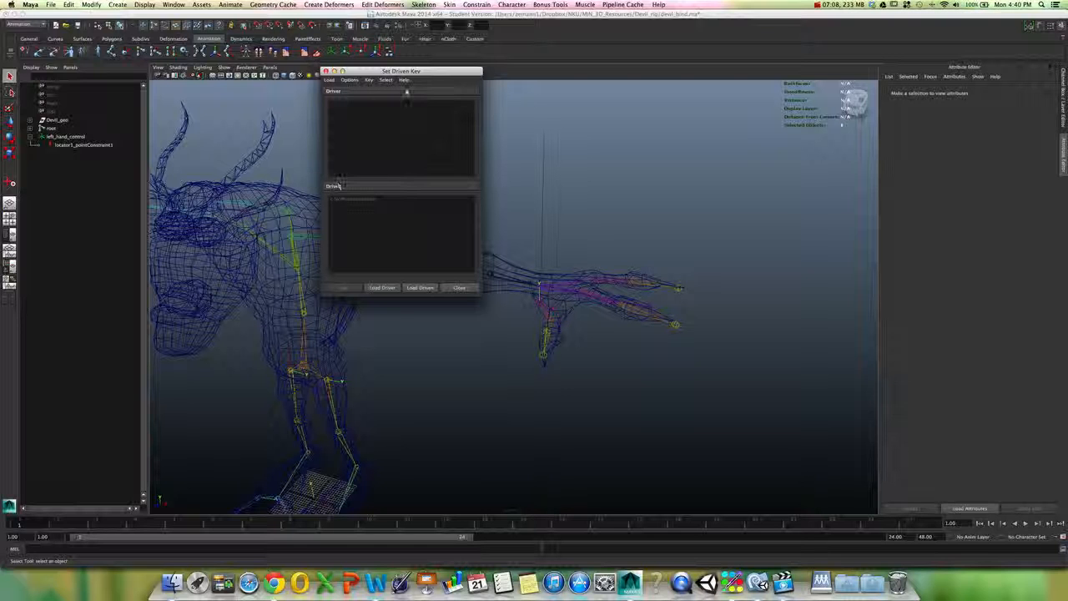
drag(402, 74, 365, 105)
alt+drag(632, 173, 649, 158)
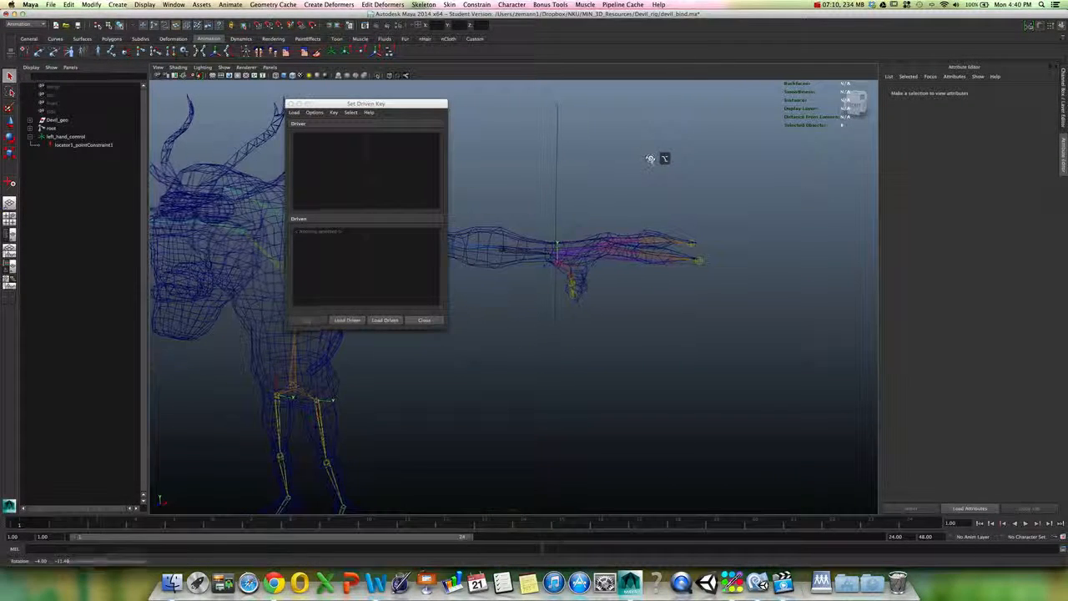
click(556, 163)
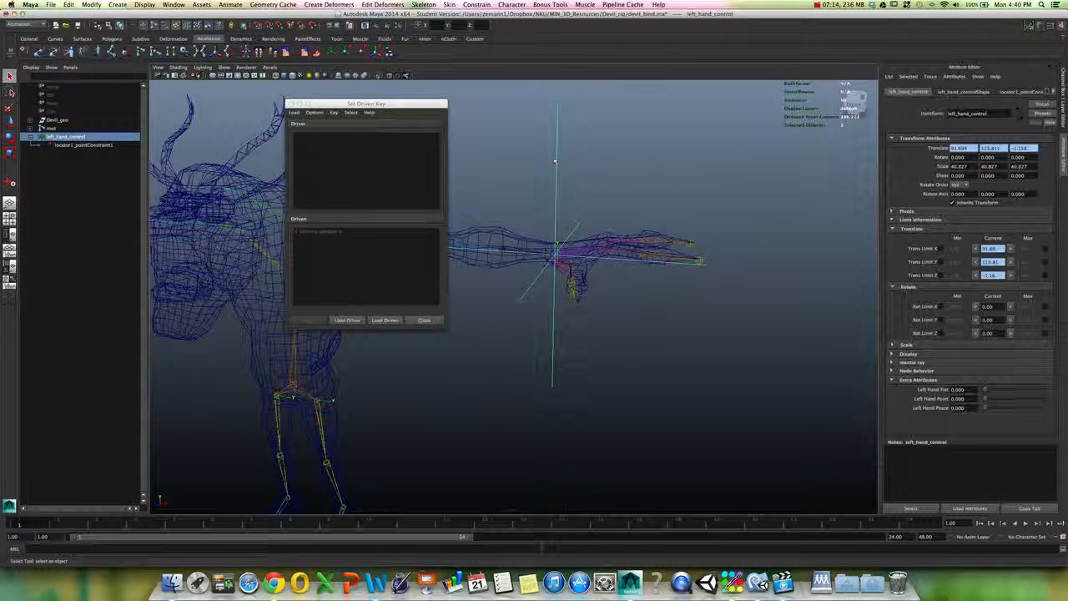
click(347, 320)
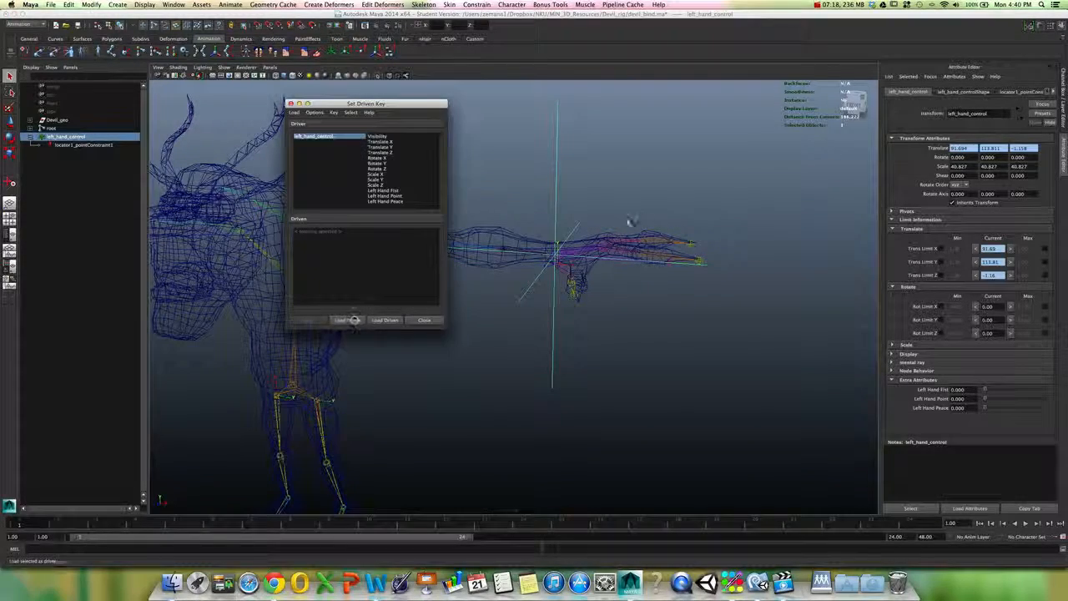
Select the left hand's three thumb joints and the first two joints of each finger, excluding the wrist, and load them as driven.
alt+drag(659, 209, 680, 219)
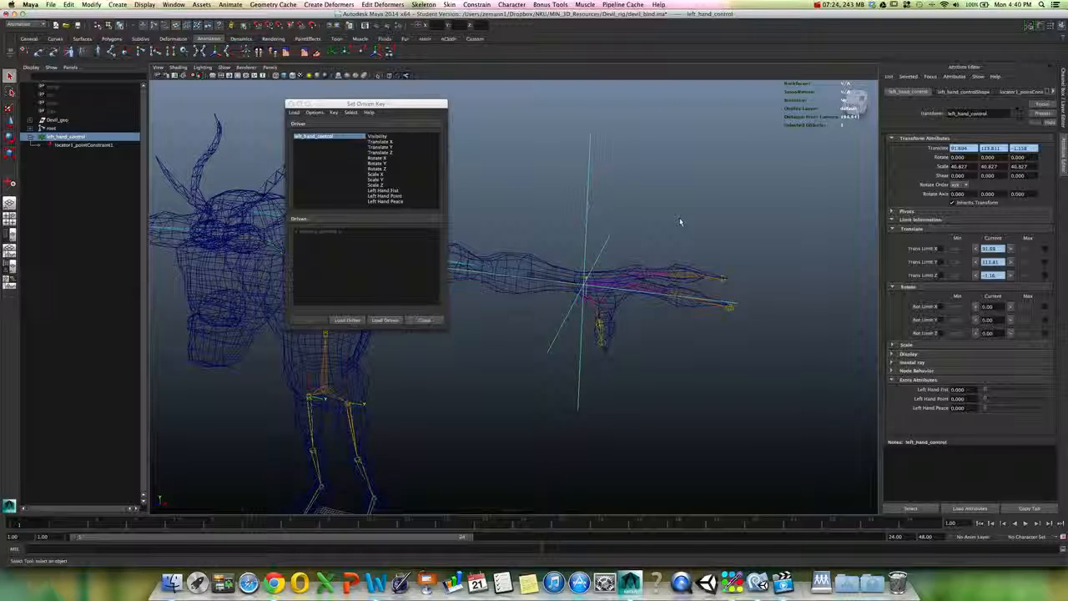
click(589, 299)
alt+middle_drag(619, 294, 623, 257)
alt+right_drag(666, 257, 816, 286)
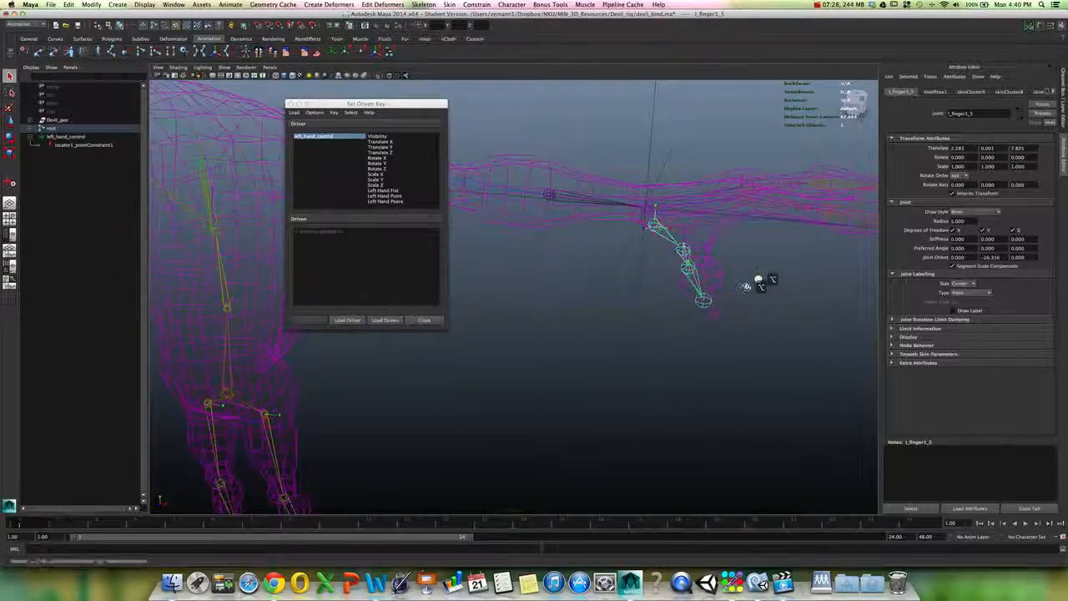
alt+drag(762, 281, 747, 290)
key(f)
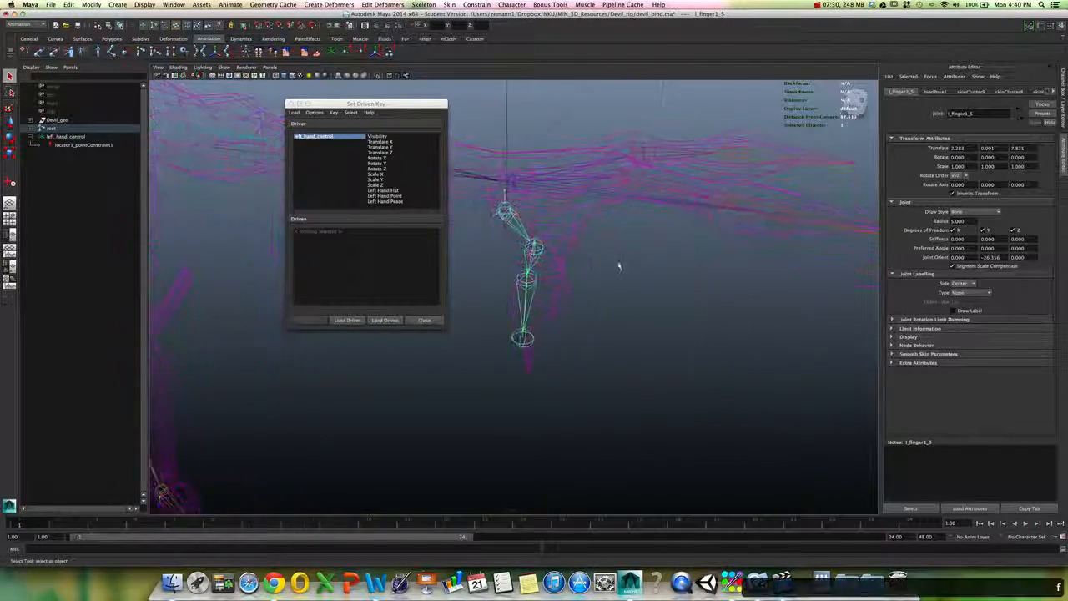
alt+drag(619, 265, 651, 289)
alt+middle_drag(651, 288, 702, 336)
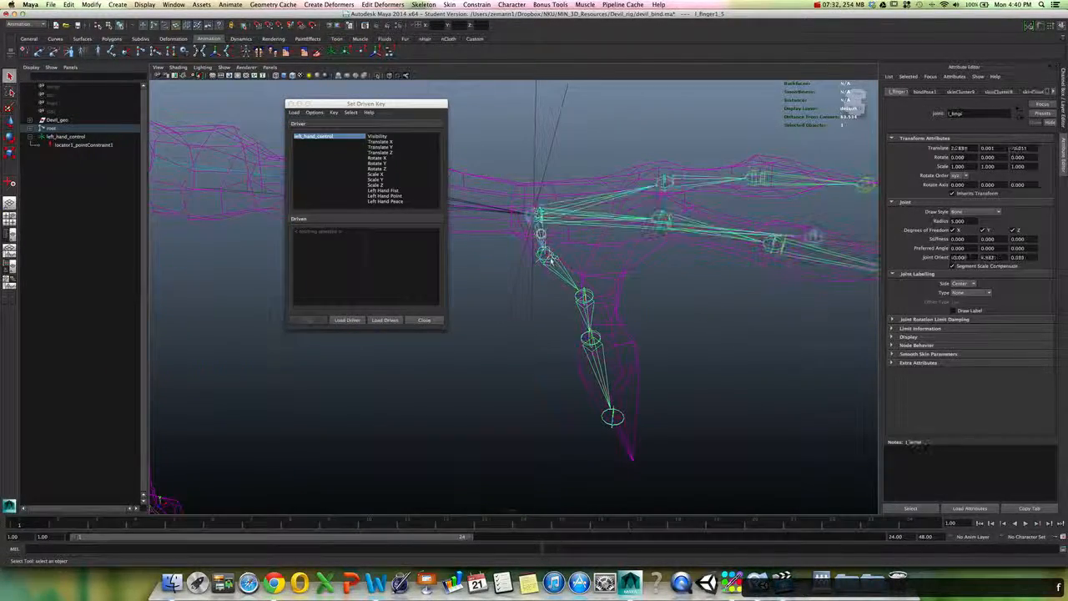
click(541, 213)
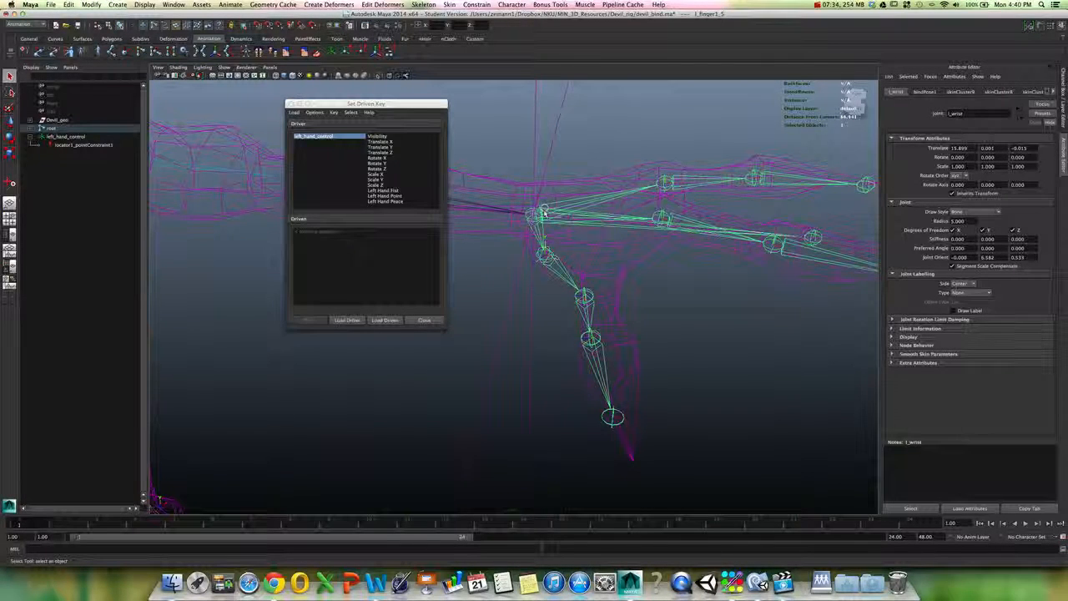
click(566, 270)
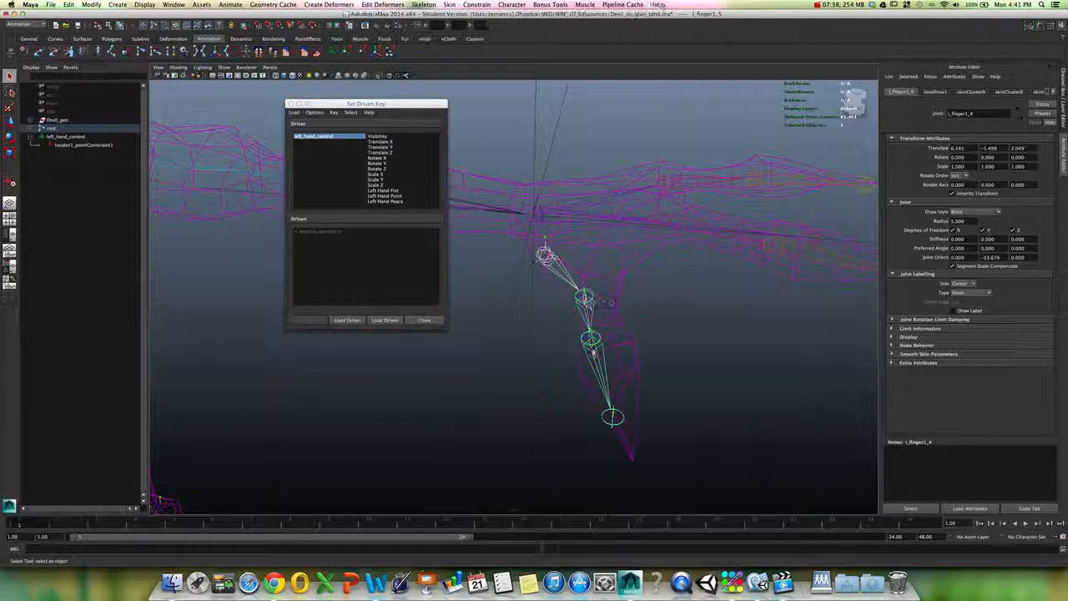
click(594, 342)
click(690, 219)
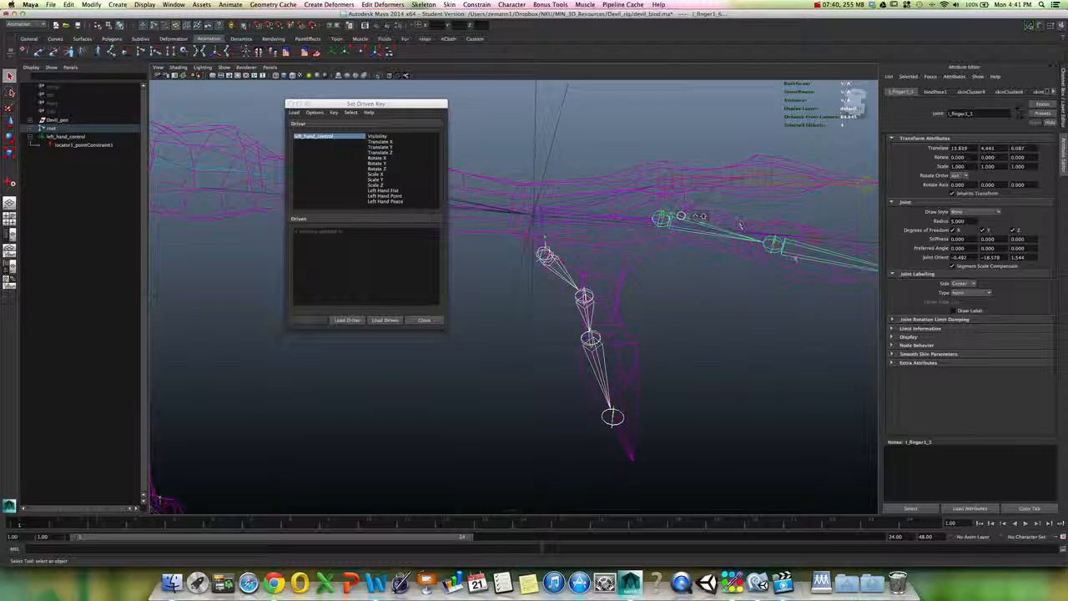
click(671, 180)
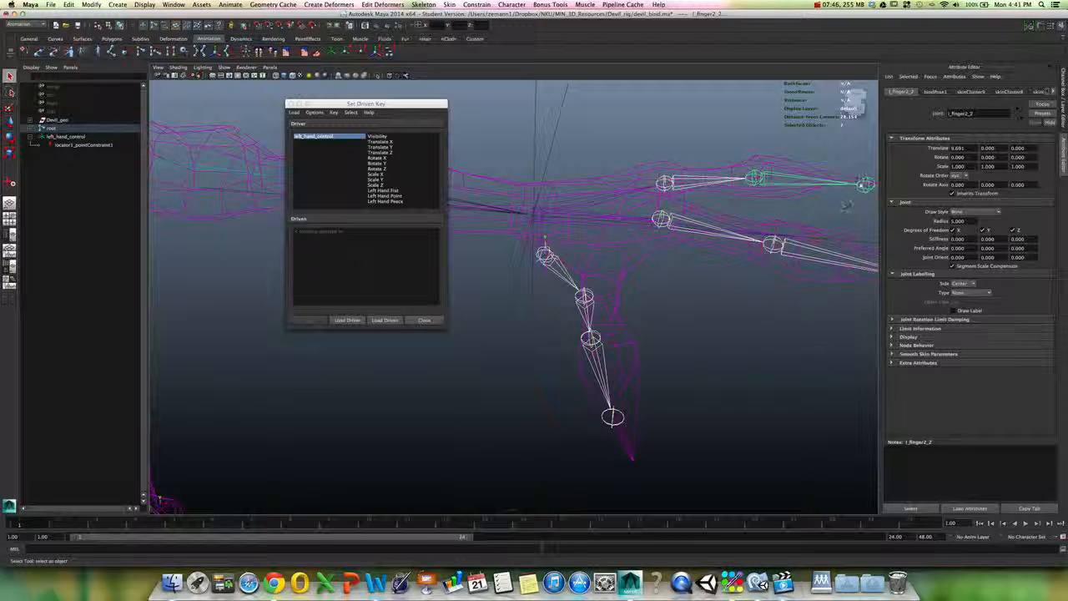
mouse_move(806, 212)
alt+mouse_down()
mouse_move(789, 211)
mouse_move(811, 200)
mouse_move(795, 205)
alt+mouse_up()
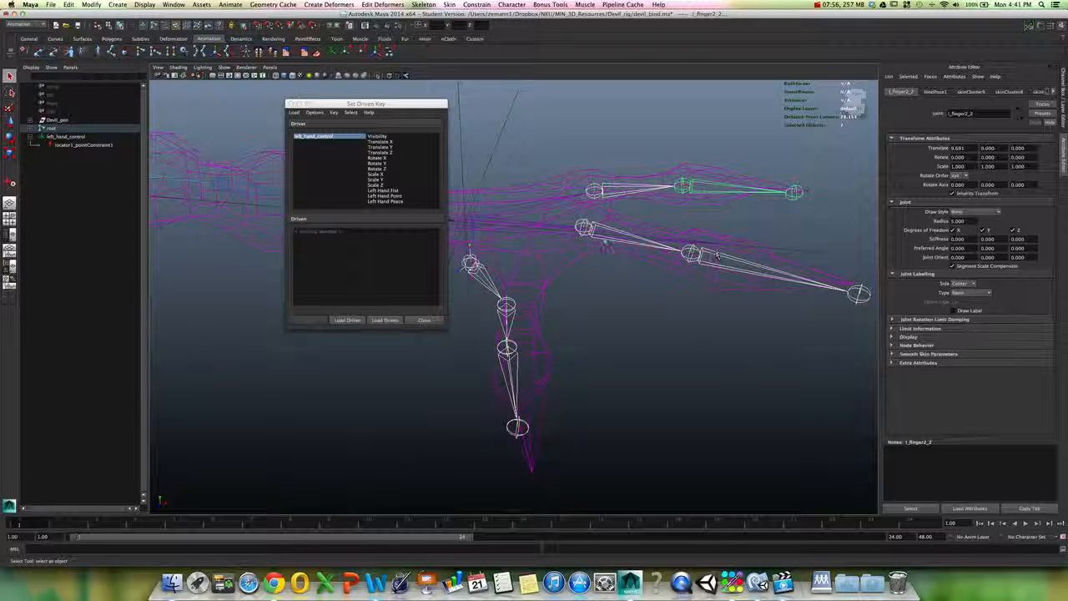
click(397, 320)
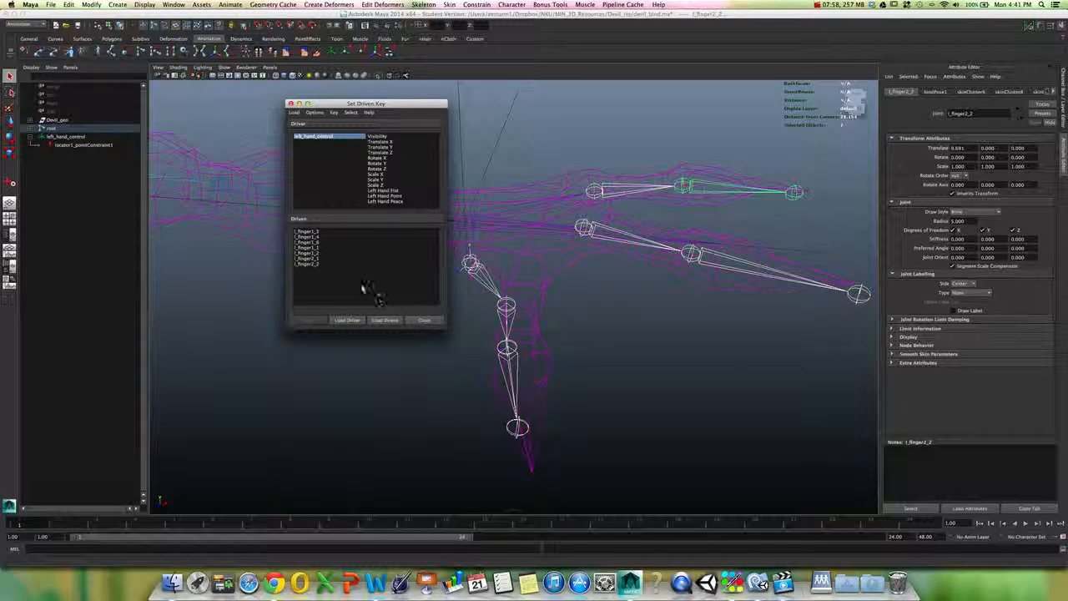
Highlight all the driven joints and replace the driven list with only the l_finger2_1 joint.
drag(307, 232, 316, 269)
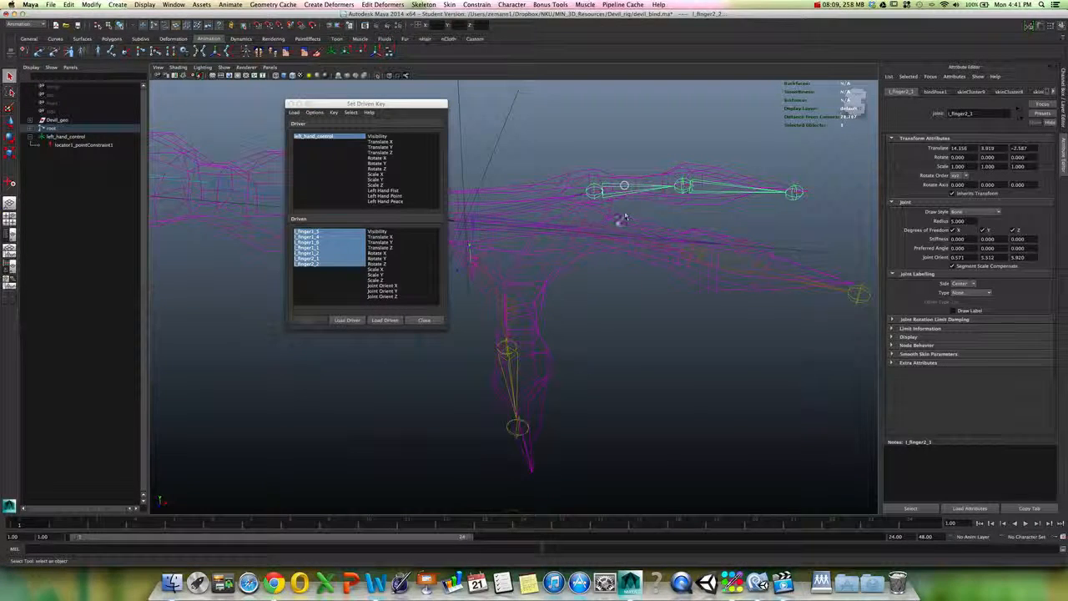
click(385, 319)
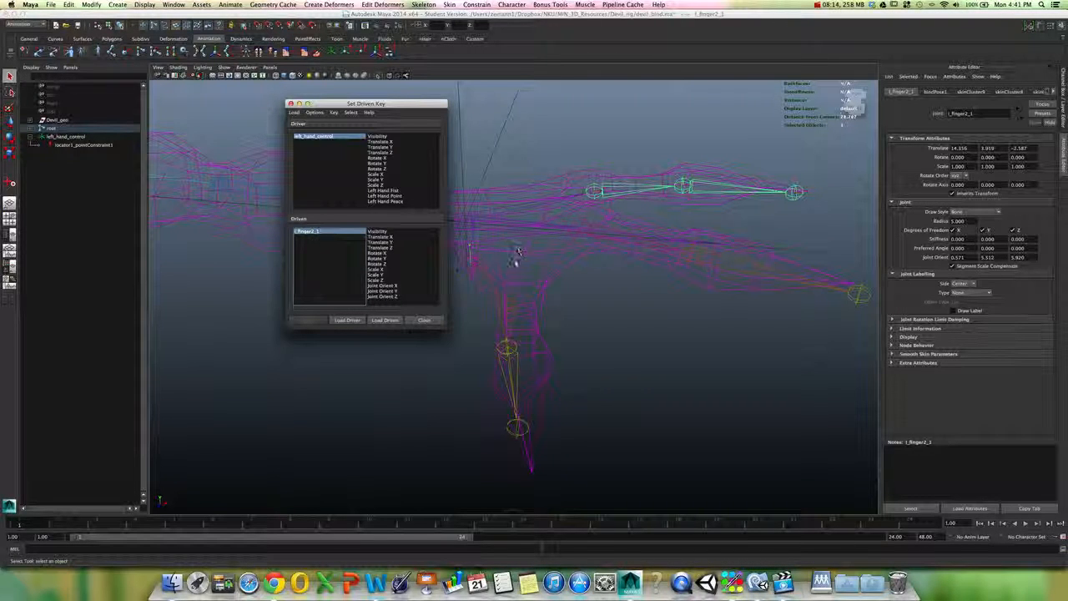
Reselect all seven thumb and finger joints of the left hand, reload them as driven and highlight them all in the list.
alt+drag(485, 272, 484, 272)
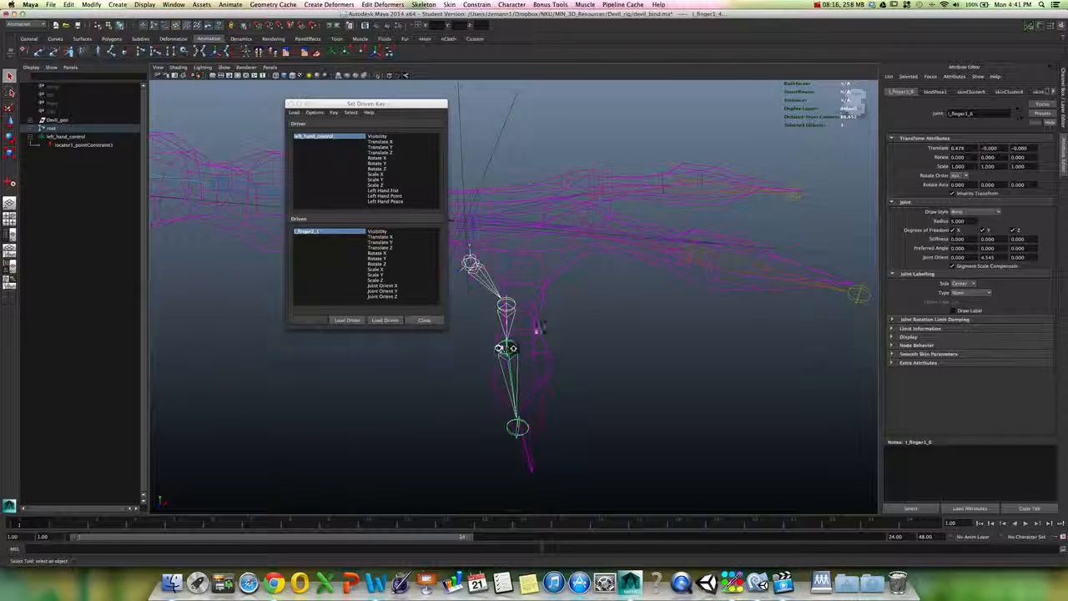
click(594, 222)
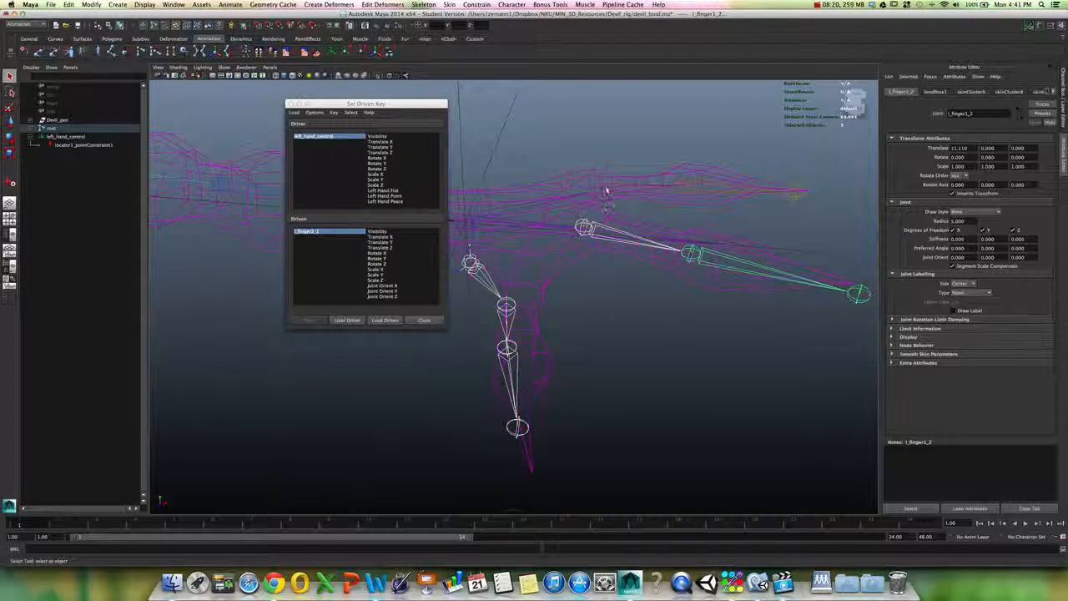
click(617, 185)
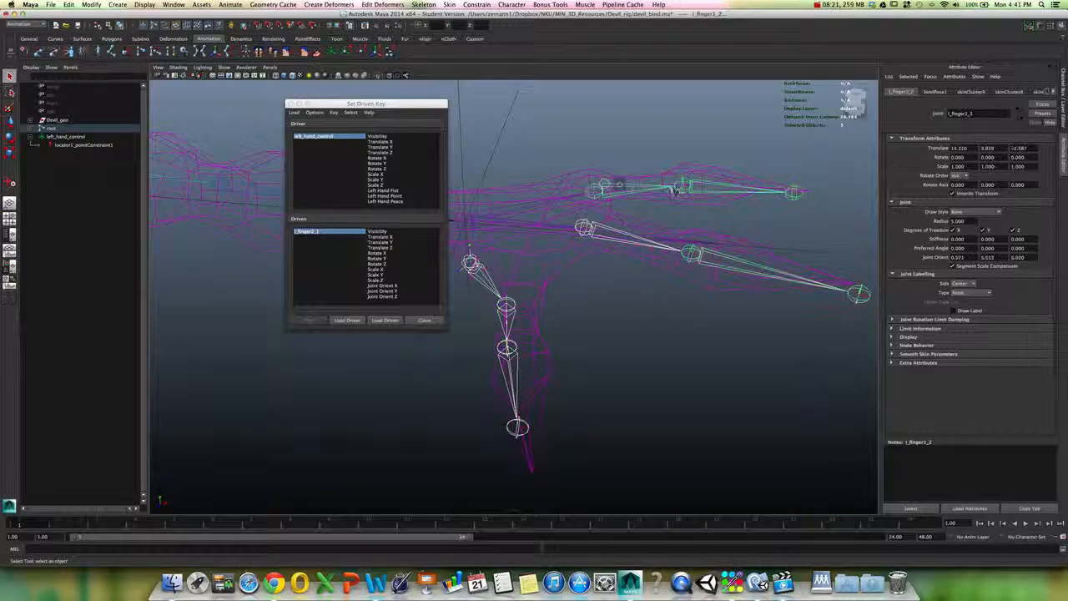
click(691, 182)
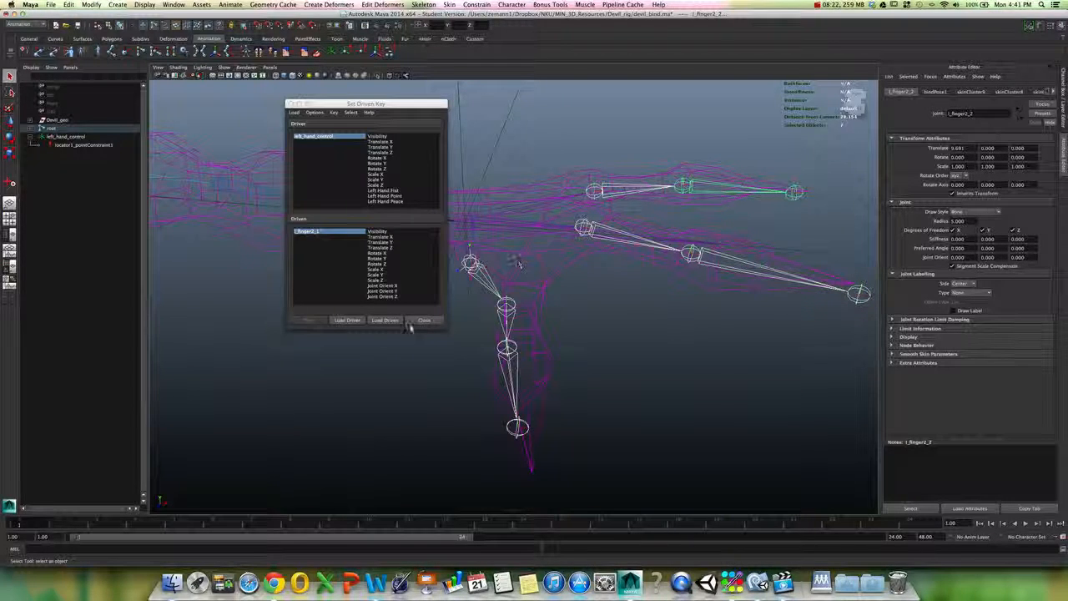
click(392, 321)
drag(328, 232, 318, 264)
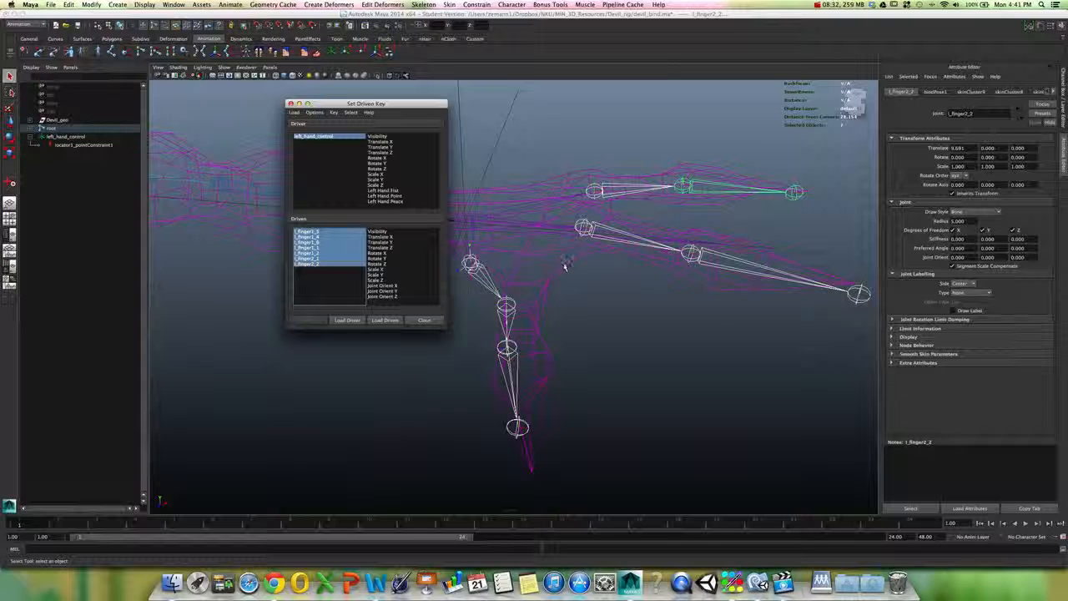
Choose Left Hand Fist as the driver attribute, with all seven driven joints highlighted.
drag(397, 106, 316, 119)
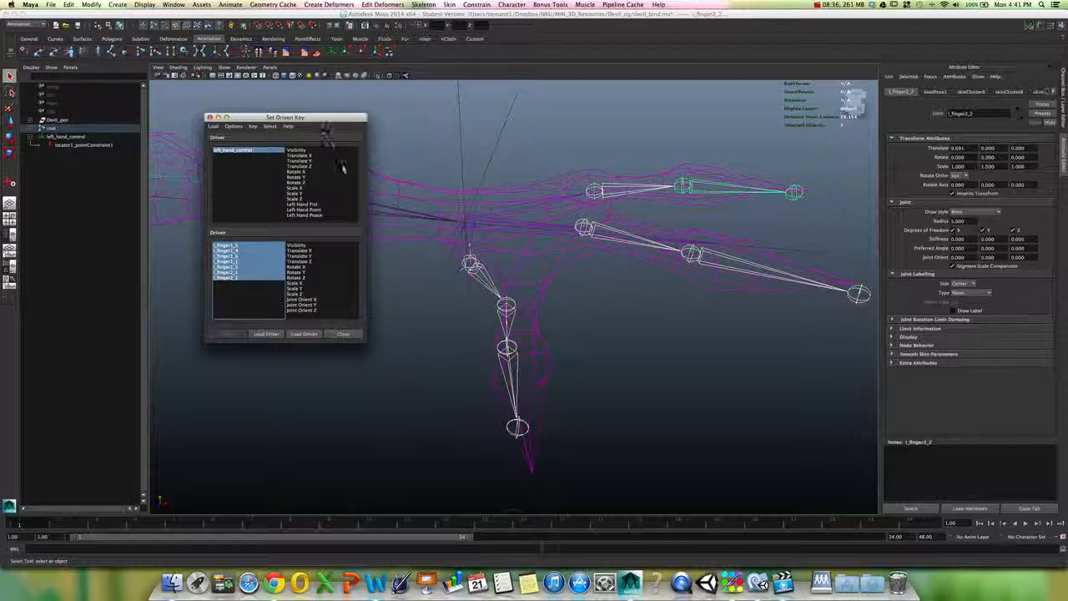
click(321, 204)
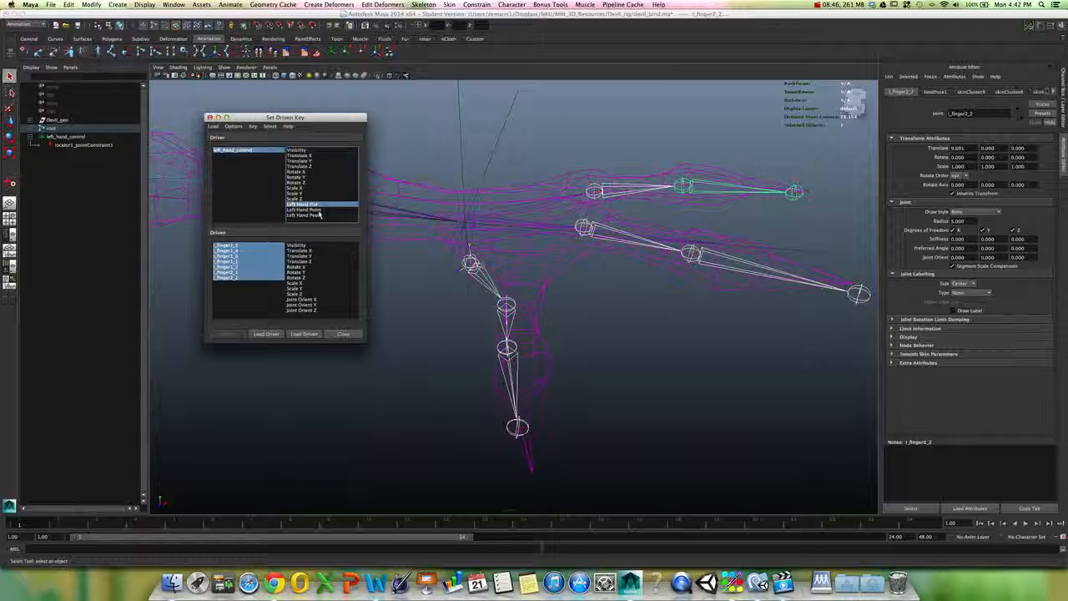
drag(233, 251, 237, 285)
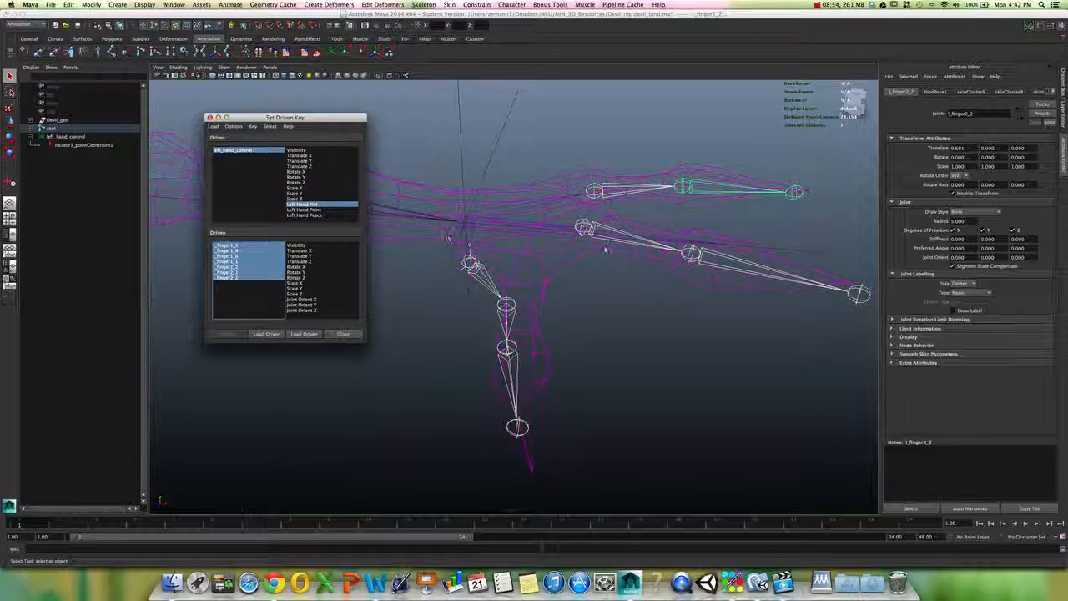
Test-rotate the joints l_finger1_1 and l_finger1_2, undoing each rotation, and pick out the thumb joints for comparison.
click(584, 226)
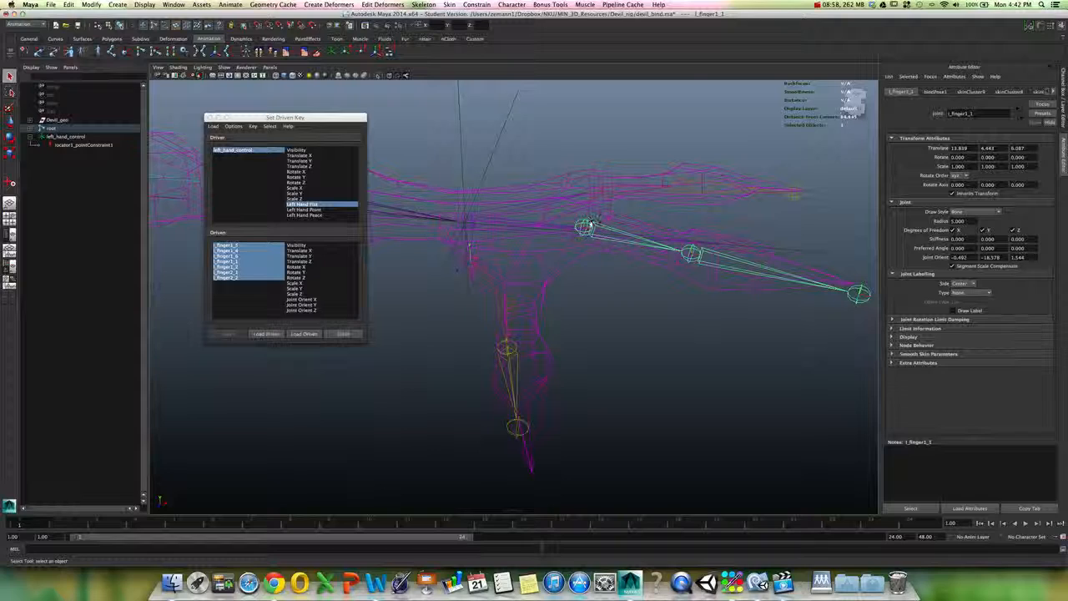
key(e)
drag(617, 268, 567, 271)
key(z)
mouse_move(649, 217)
mouse_down()
mouse_move(656, 249)
mouse_move(642, 210)
mouse_move(643, 234)
mouse_up()
key(z)
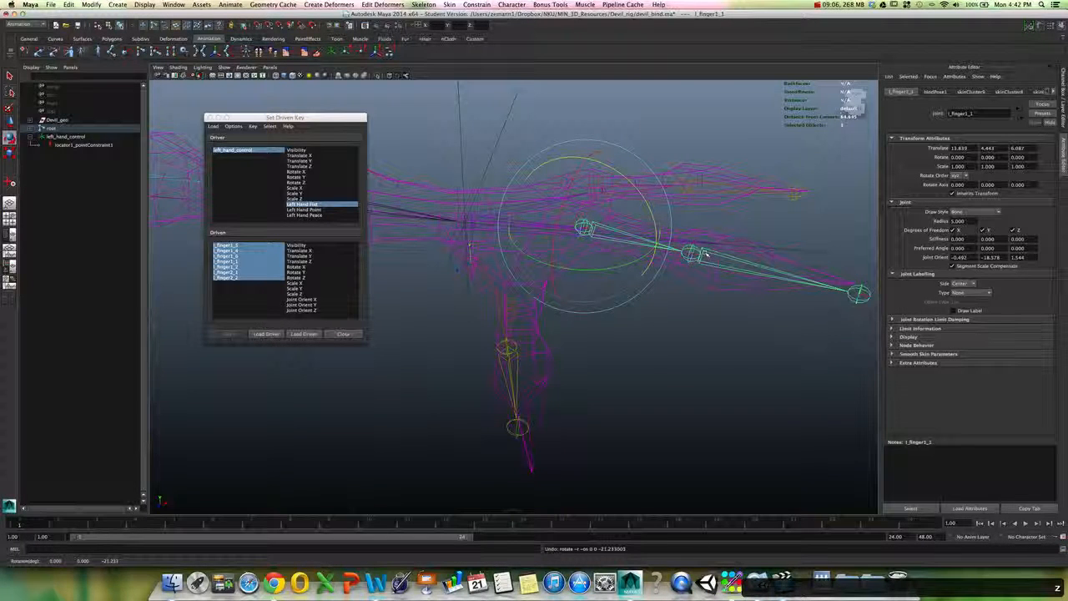
click(692, 253)
drag(773, 226, 752, 250)
key(z)
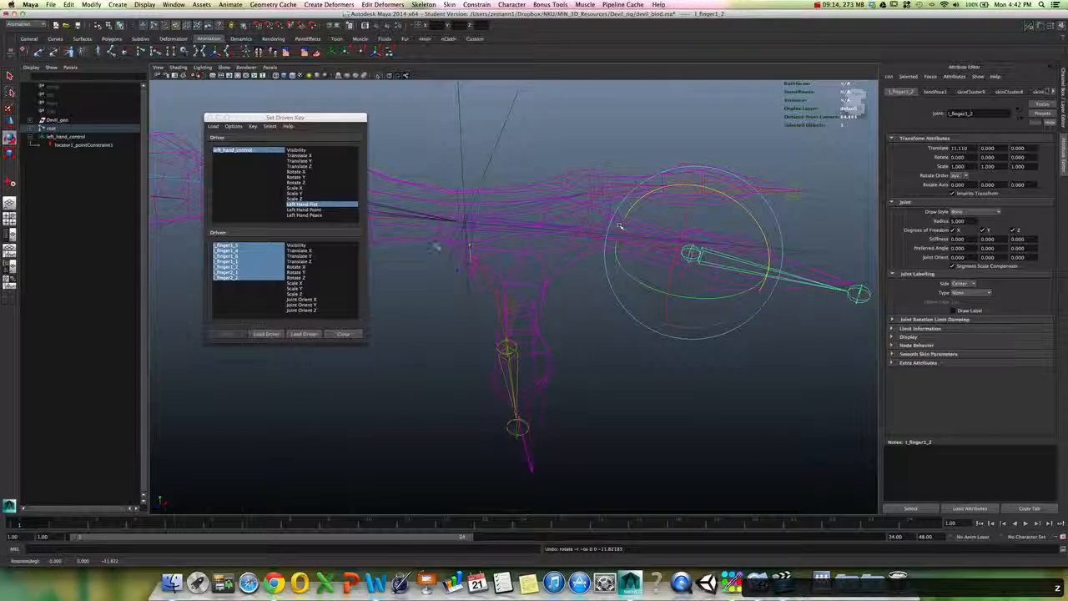
click(484, 284)
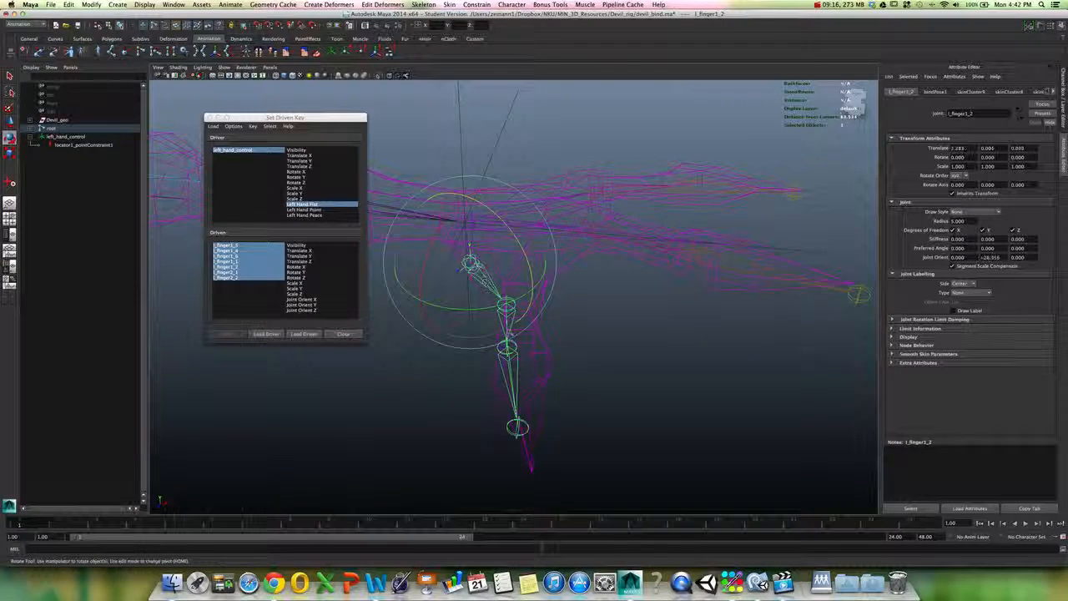
key(q)
click(507, 311)
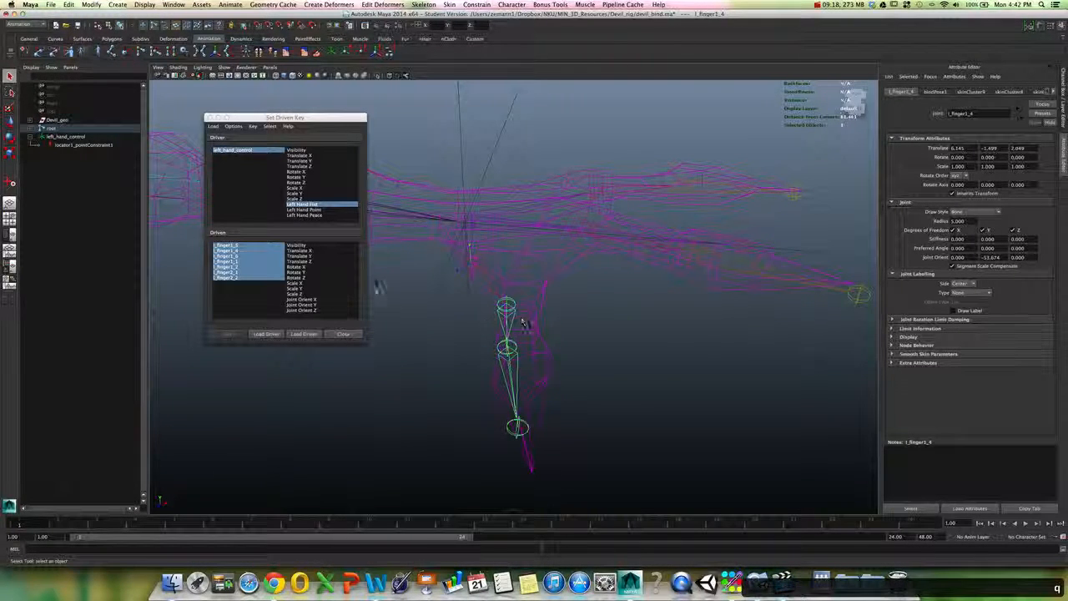
Set a driven key on Rotate X, Rotate Y and Rotate Z of all seven joints against Left Hand Fist and inspect the keyed rotations.
drag(296, 266, 305, 280)
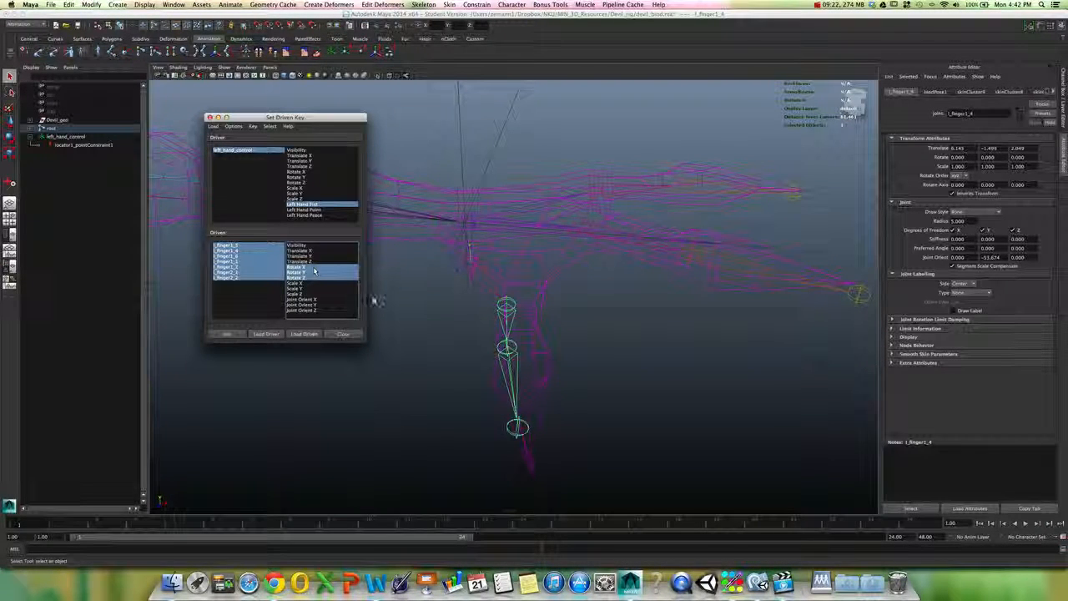
drag(257, 247, 258, 290)
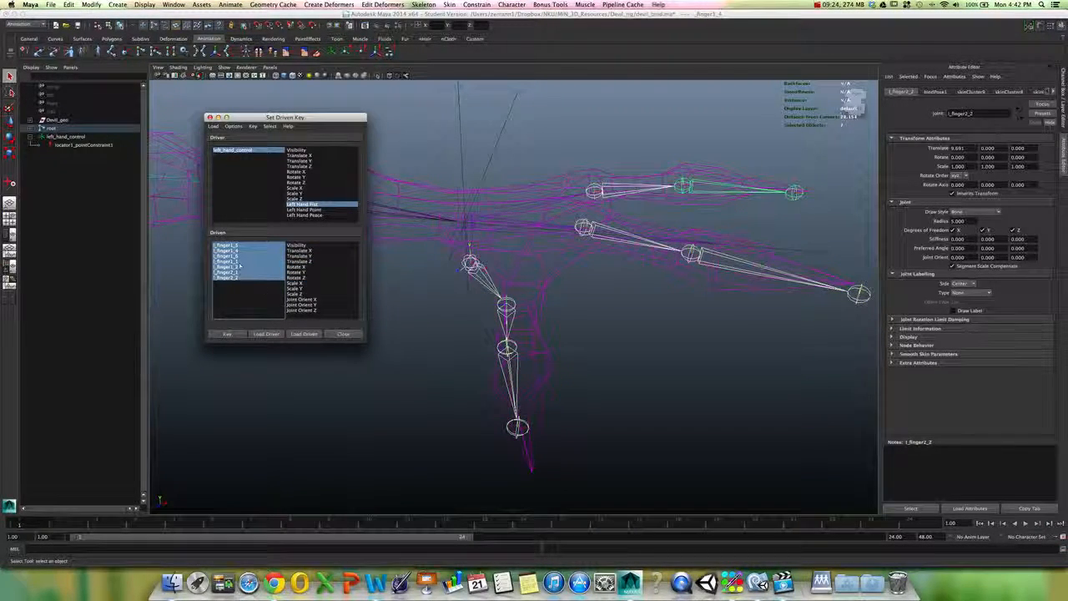
drag(332, 266, 335, 278)
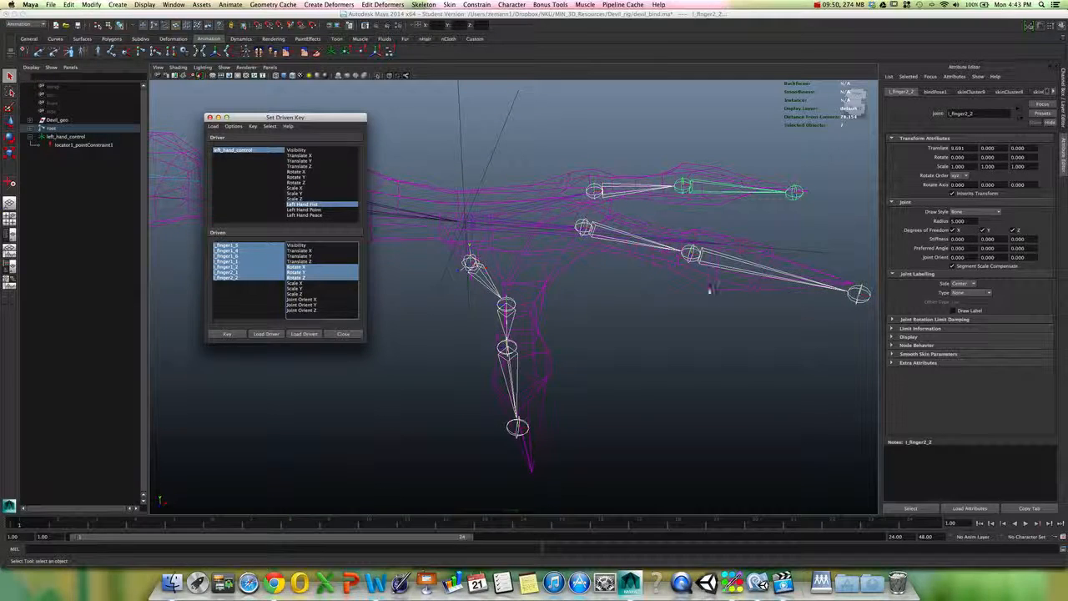
alt+drag(708, 291, 641, 281)
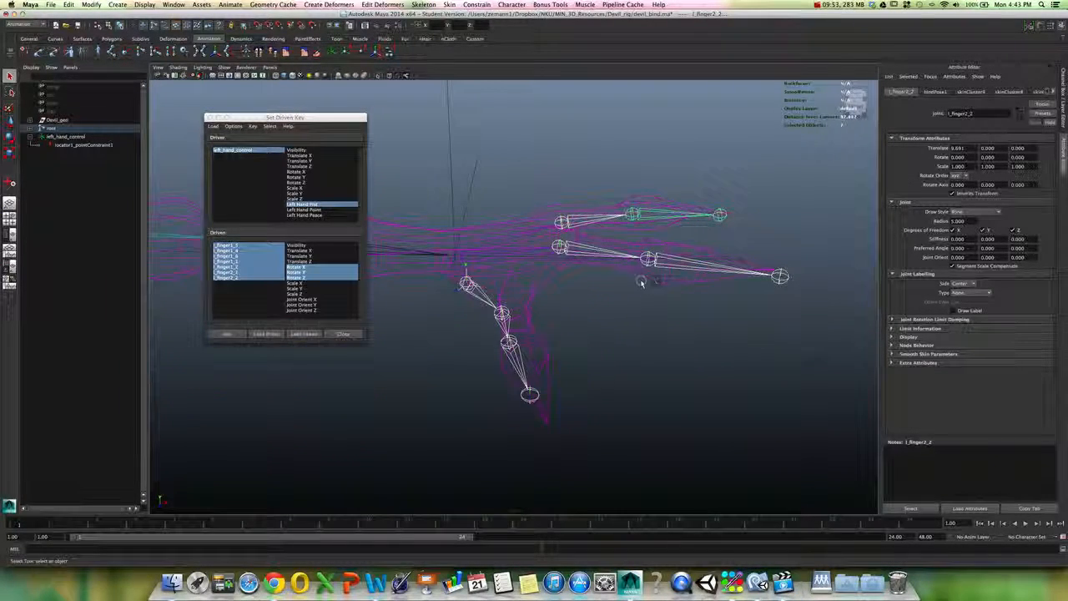
click(232, 334)
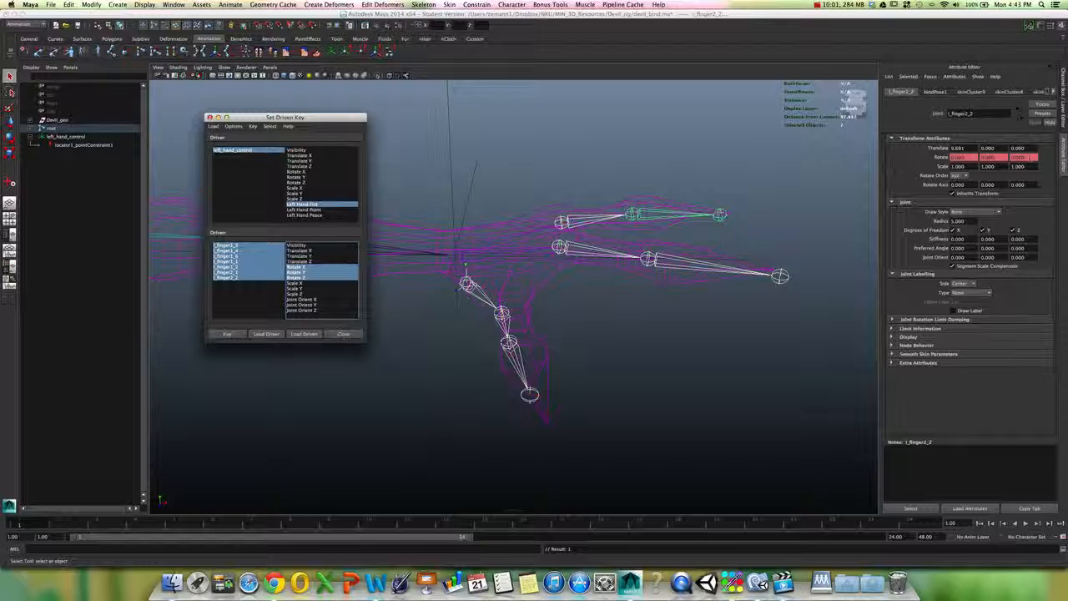
click(994, 159)
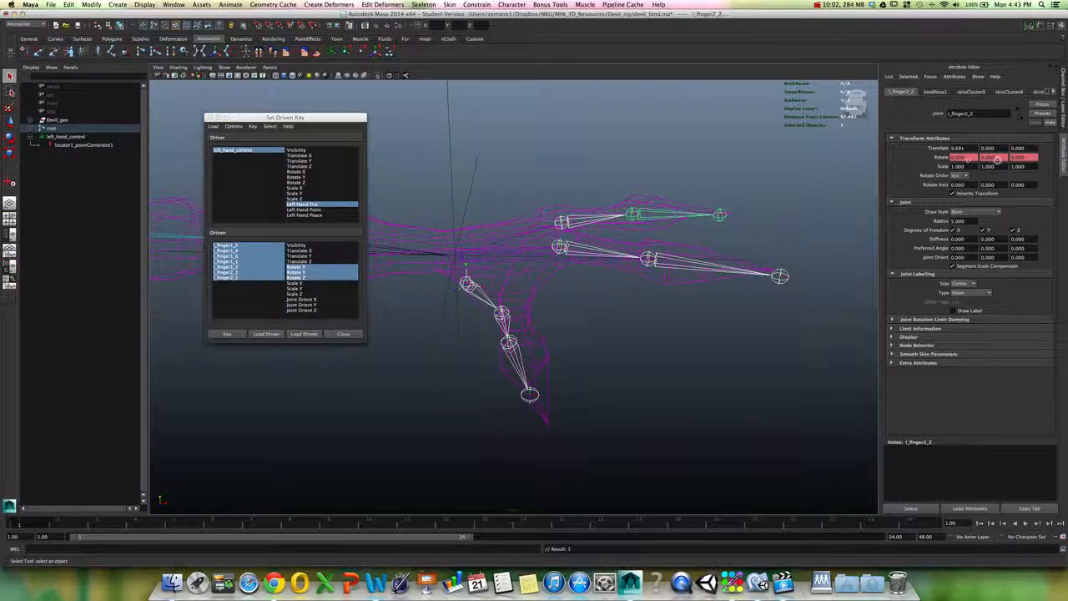
Select left_hand_control and set its Left Hand Fist attribute to 1.
click(1063, 108)
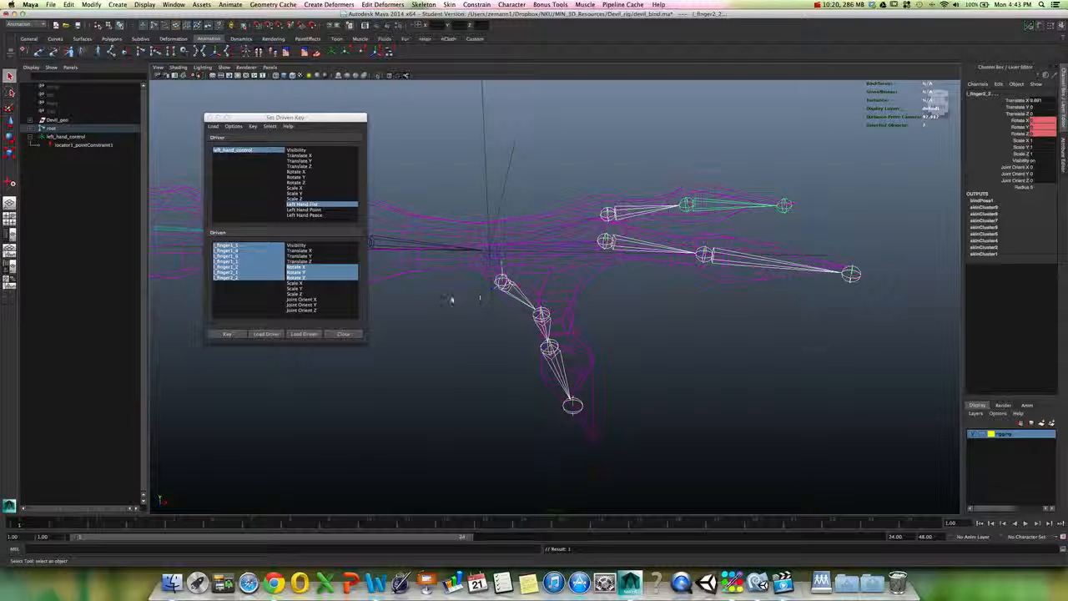
click(238, 151)
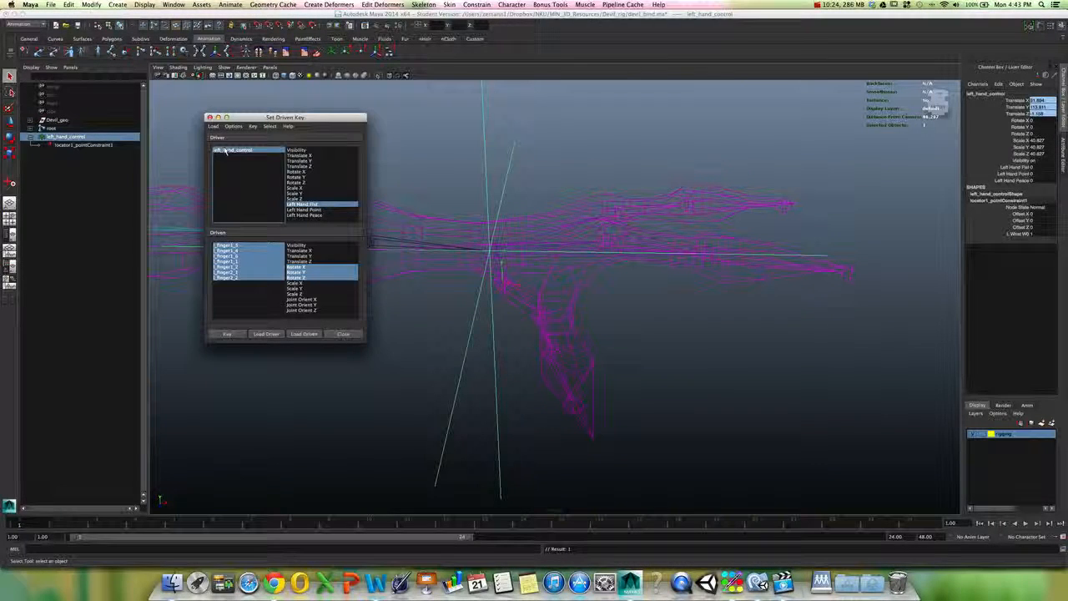
click(239, 279)
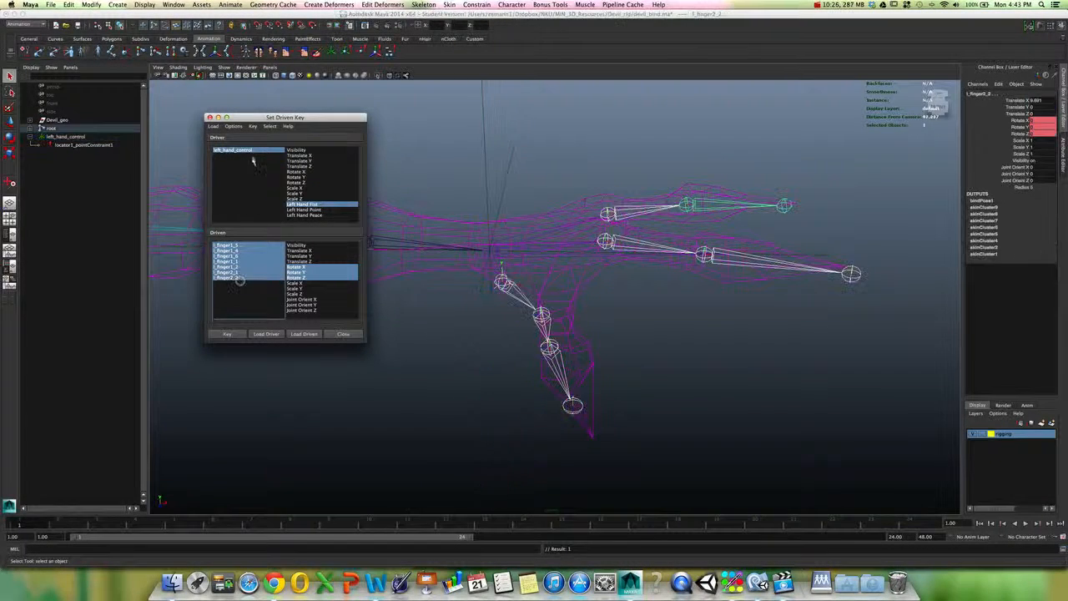
click(245, 152)
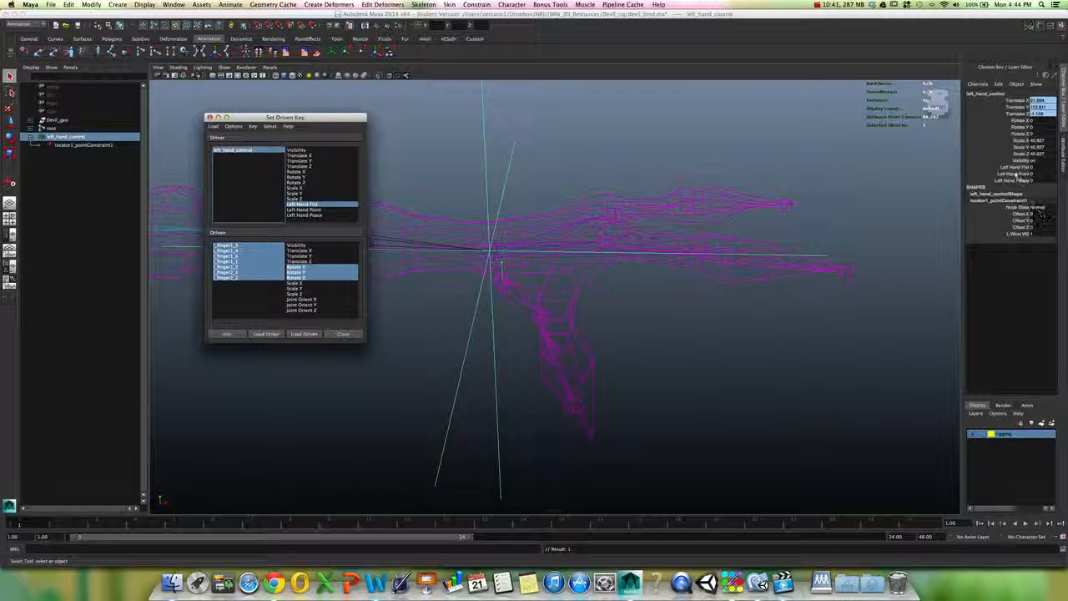
click(1016, 168)
click(1035, 169)
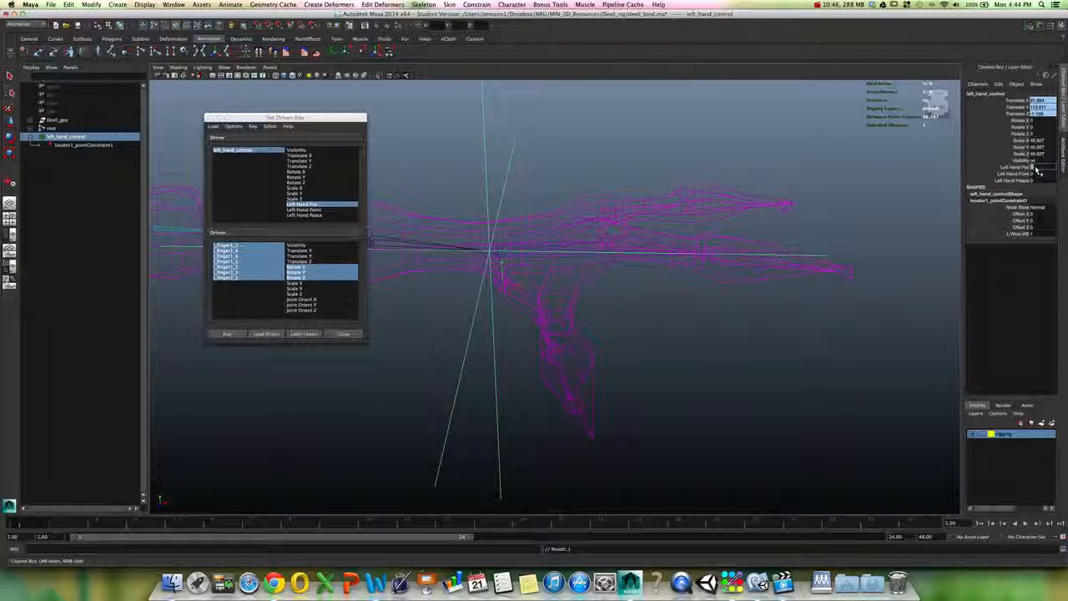
text(1)
key(Return)
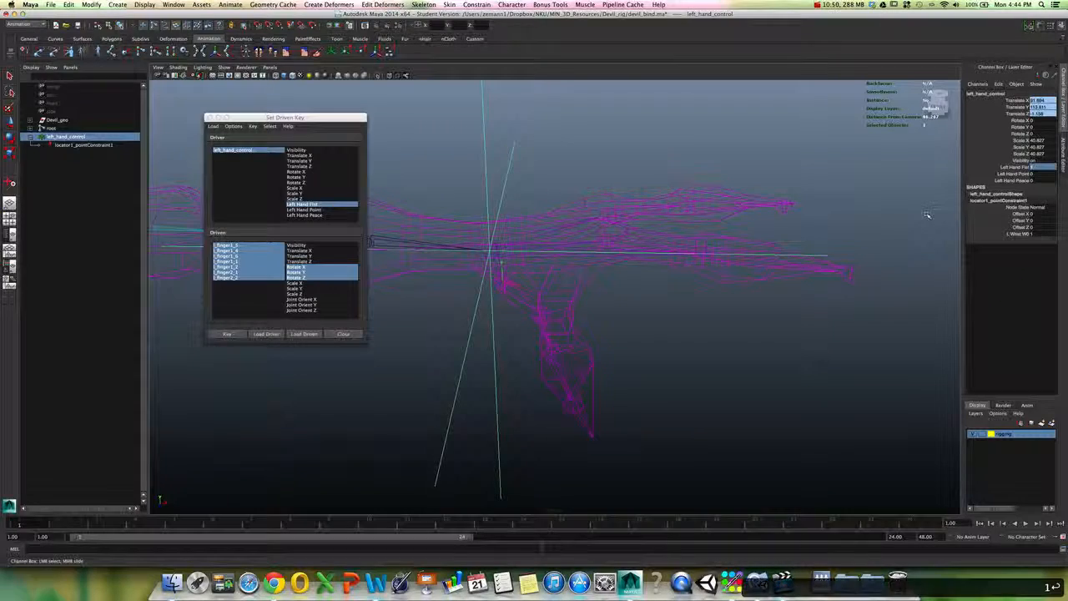
key(ctrl+a)
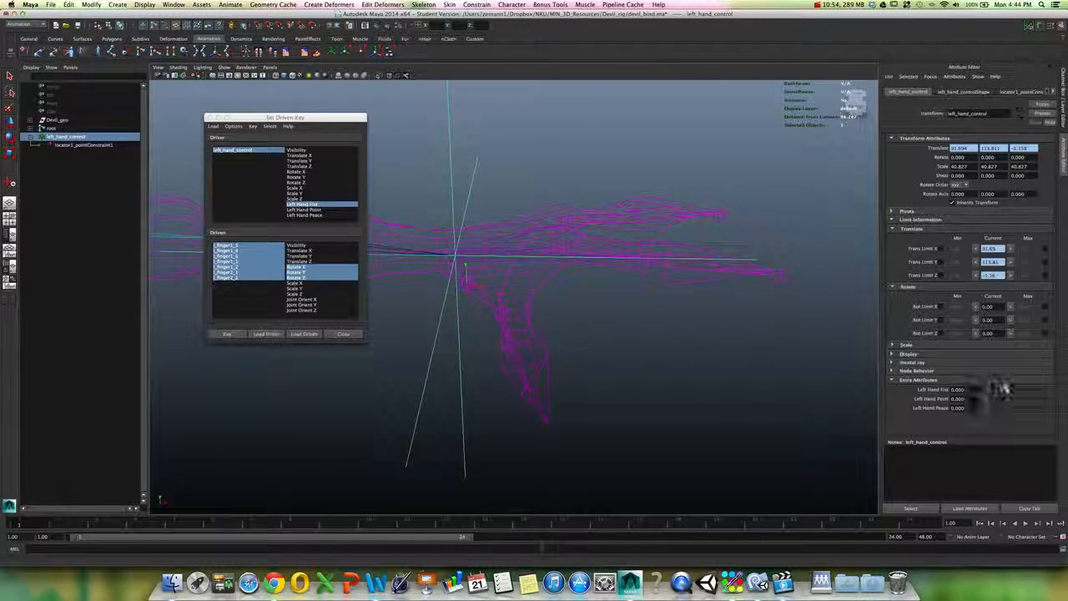
drag(984, 389, 1048, 389)
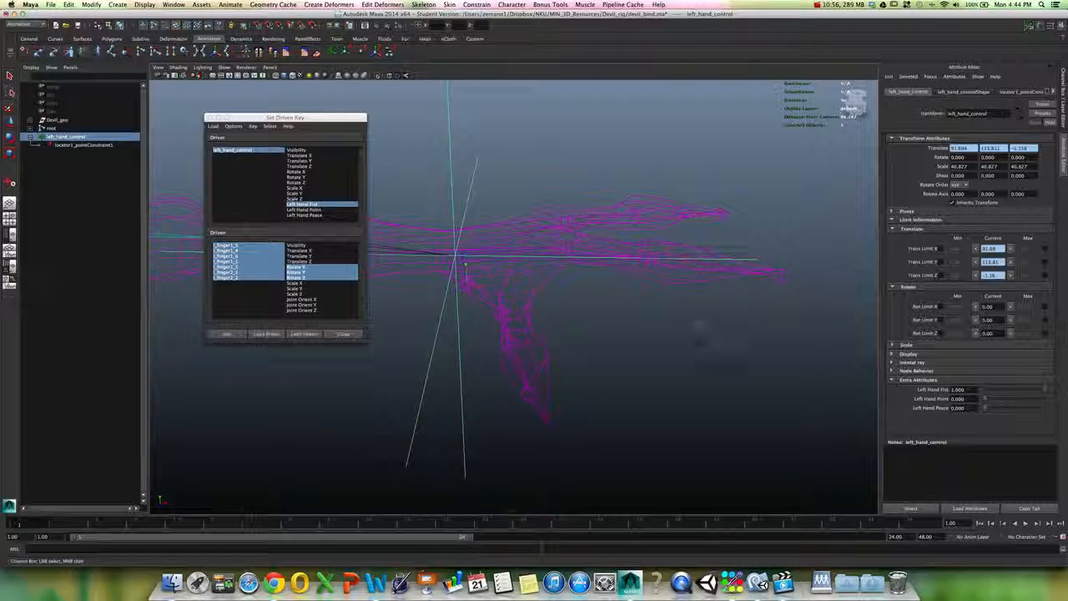
Turn on shaded display and test-rotate the thumb's base joint l_finger1_5, undoing the trial rotation.
alt+drag(602, 312, 602, 311)
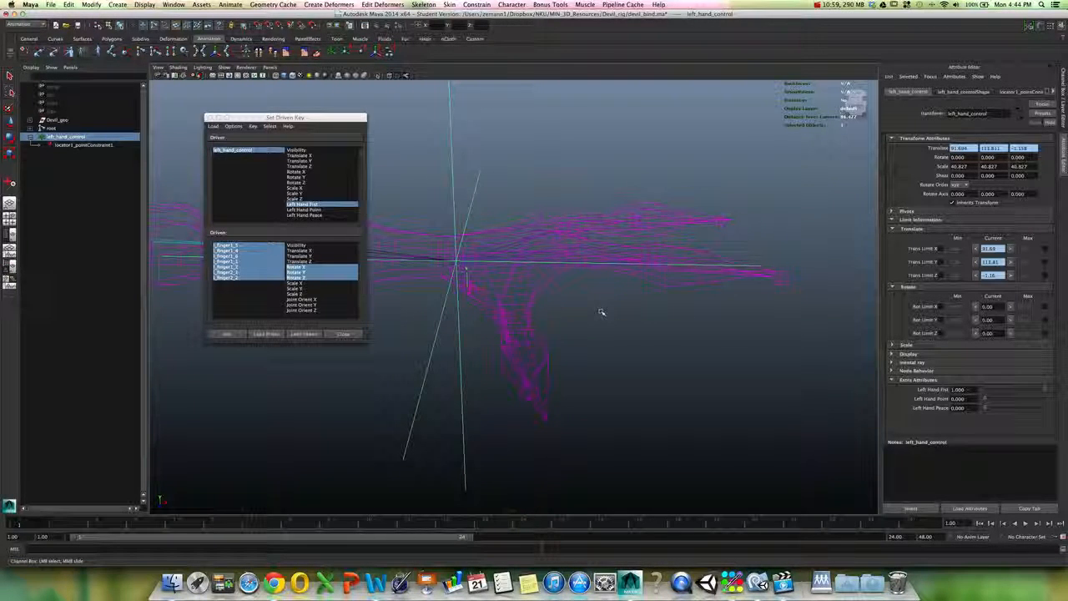
click(489, 309)
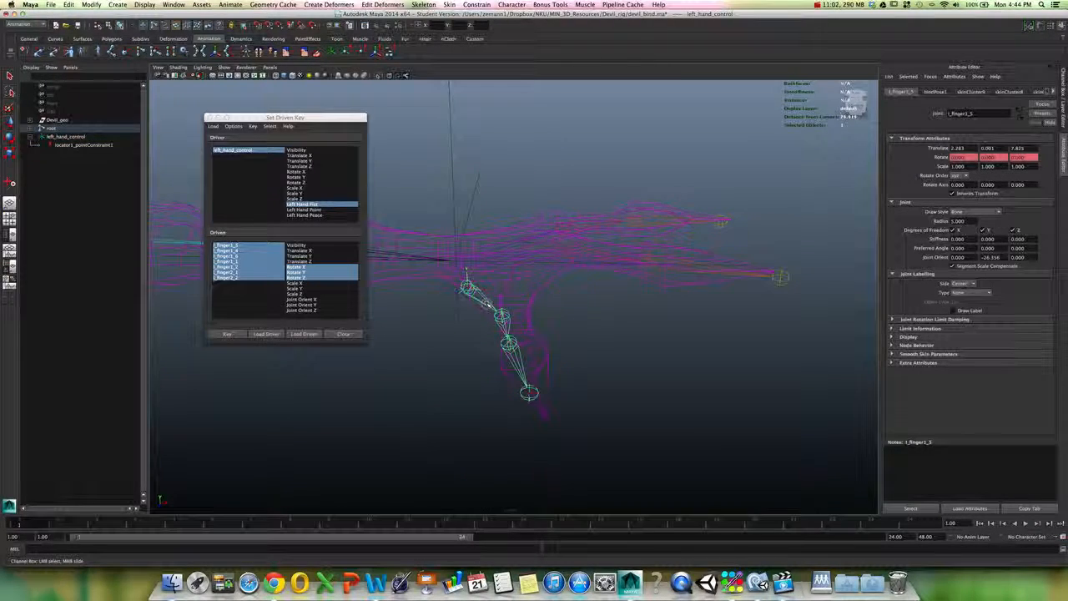
key(q)
key(5)
key(e)
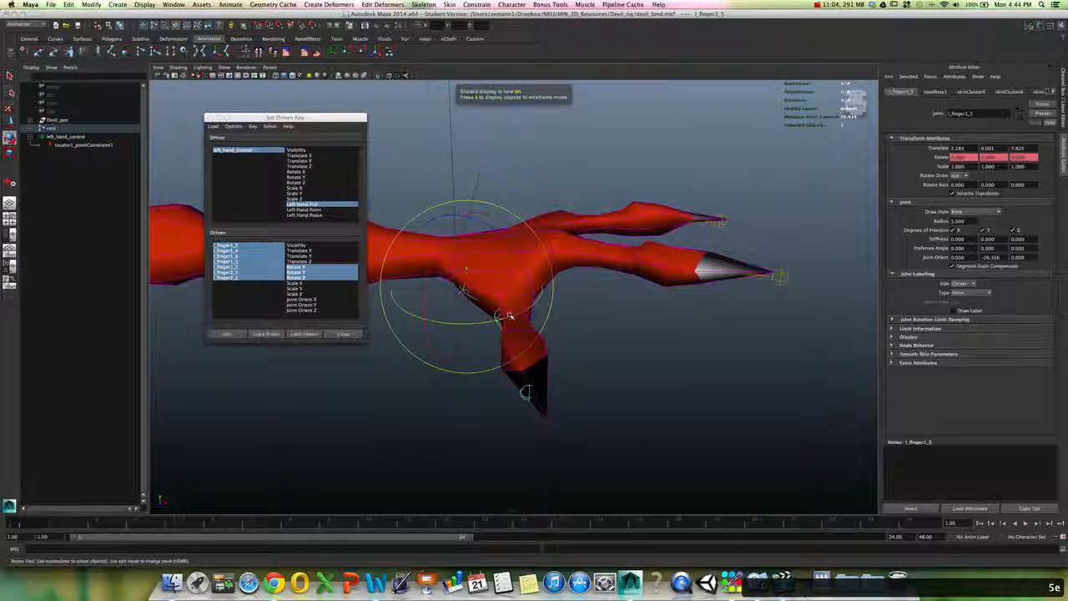
mouse_move(505, 310)
mouse_down()
mouse_move(535, 317)
mouse_move(517, 316)
mouse_up()
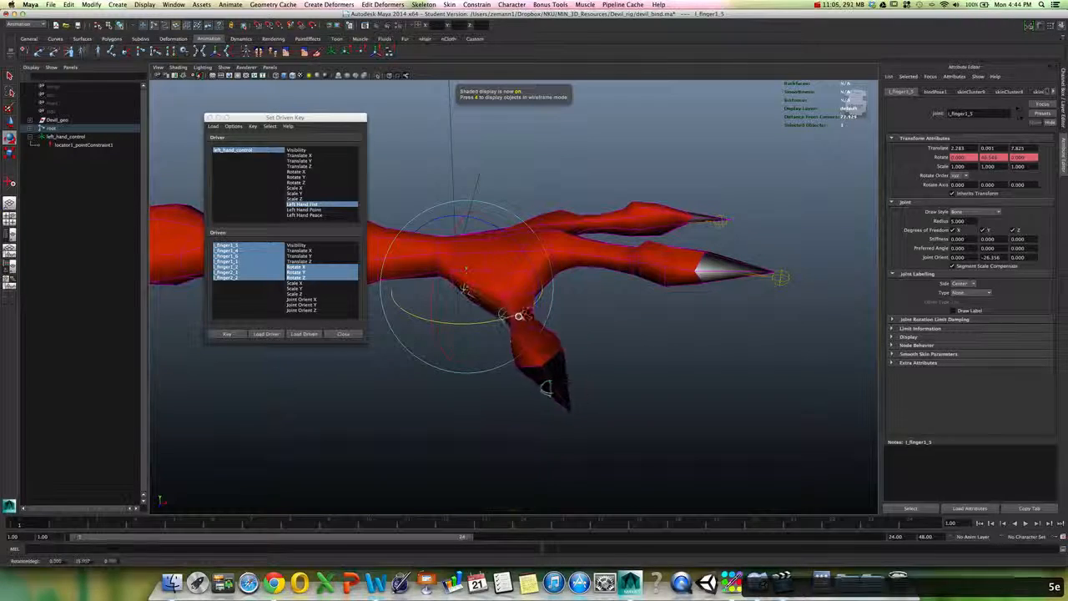
key(z)
alt+drag(569, 277, 583, 277)
mouse_move(519, 251)
mouse_down()
mouse_move(529, 274)
mouse_move(513, 234)
mouse_move(517, 246)
mouse_up()
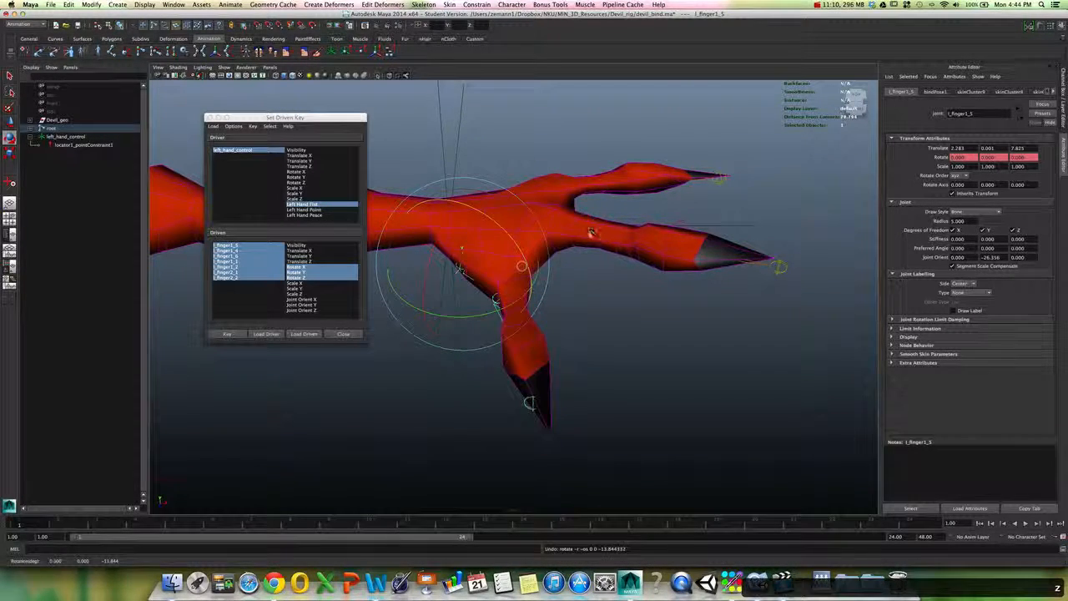
Curl the first finger toward the palm by rotating its joints l_finger1_1 and l_finger1_2.
alt+drag(584, 236, 626, 295)
alt+drag(625, 295, 689, 390)
click(631, 378)
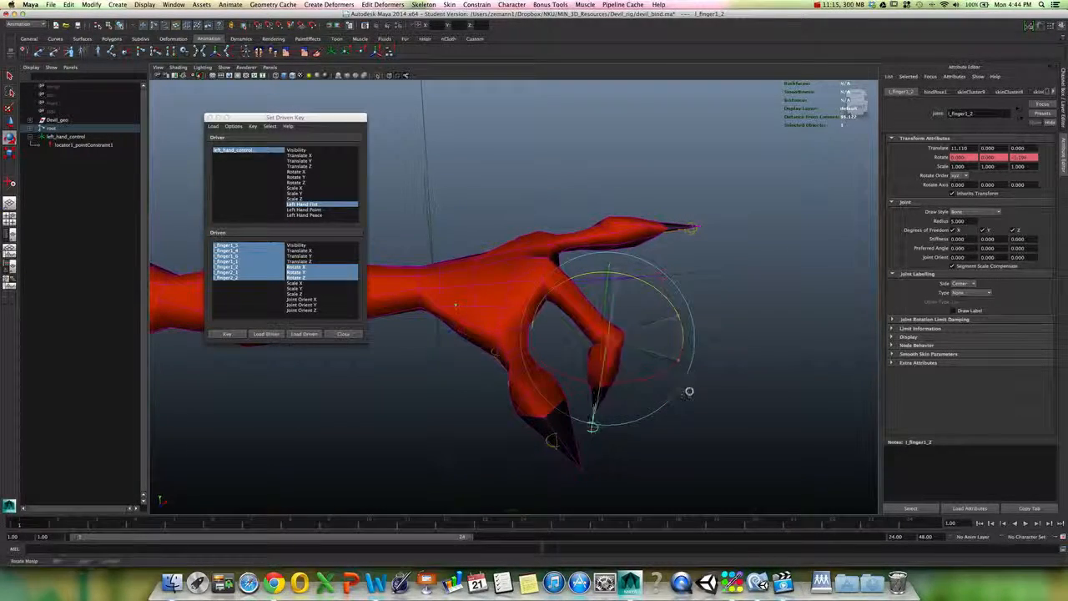
drag(673, 314, 698, 364)
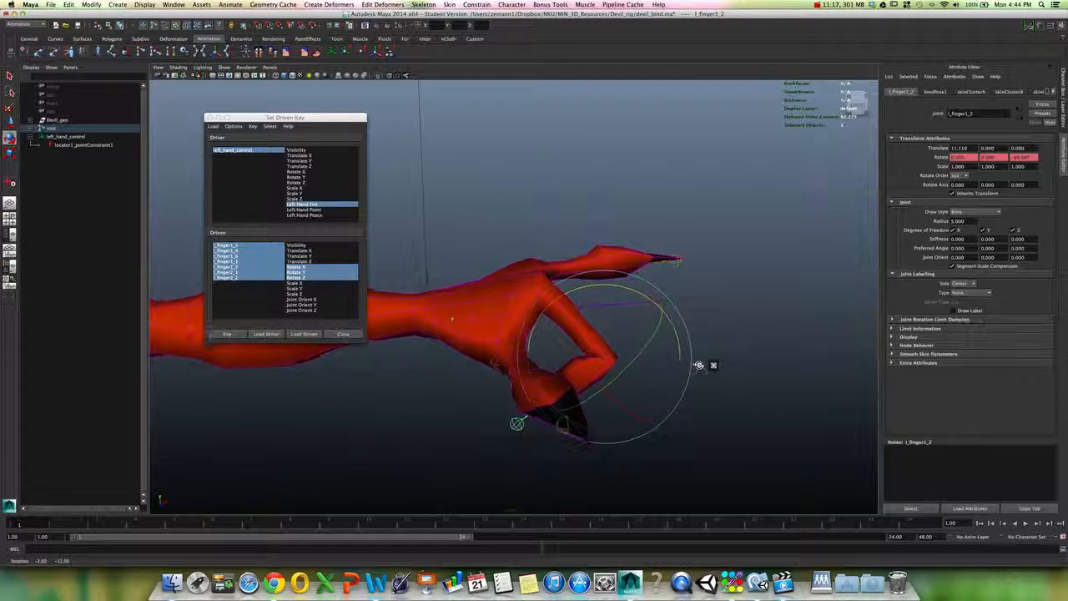
key(Up)
drag(626, 284, 696, 247)
key(Down)
Bend the second finger down at l_finger2_1, rotating it to about 23, -5 and -79 degrees.
key(q)
click(643, 269)
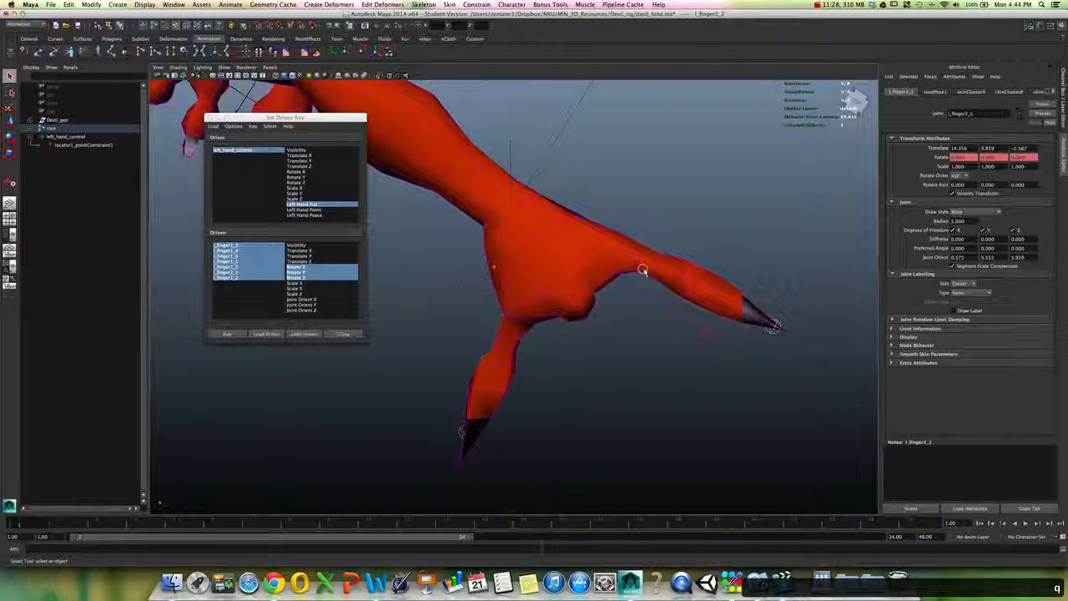
key(e)
mouse_move(649, 315)
mouse_down()
mouse_move(631, 310)
mouse_move(612, 325)
mouse_move(639, 303)
mouse_move(611, 322)
mouse_move(643, 316)
mouse_up()
mouse_move(656, 275)
mouse_down()
mouse_move(674, 326)
mouse_move(656, 306)
mouse_move(665, 293)
mouse_up()
drag(665, 293, 740, 309)
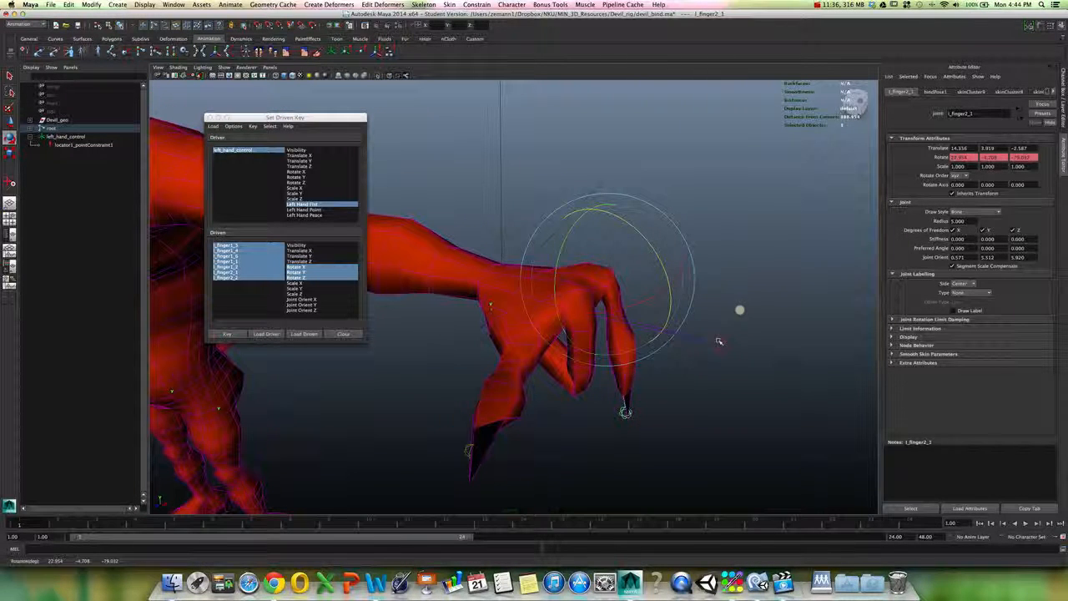
Curl the tip of the second finger by rotating l_finger2_2 to about -78 degrees around Z.
key(Down)
drag(682, 327, 644, 341)
middle_drag(649, 351, 650, 340)
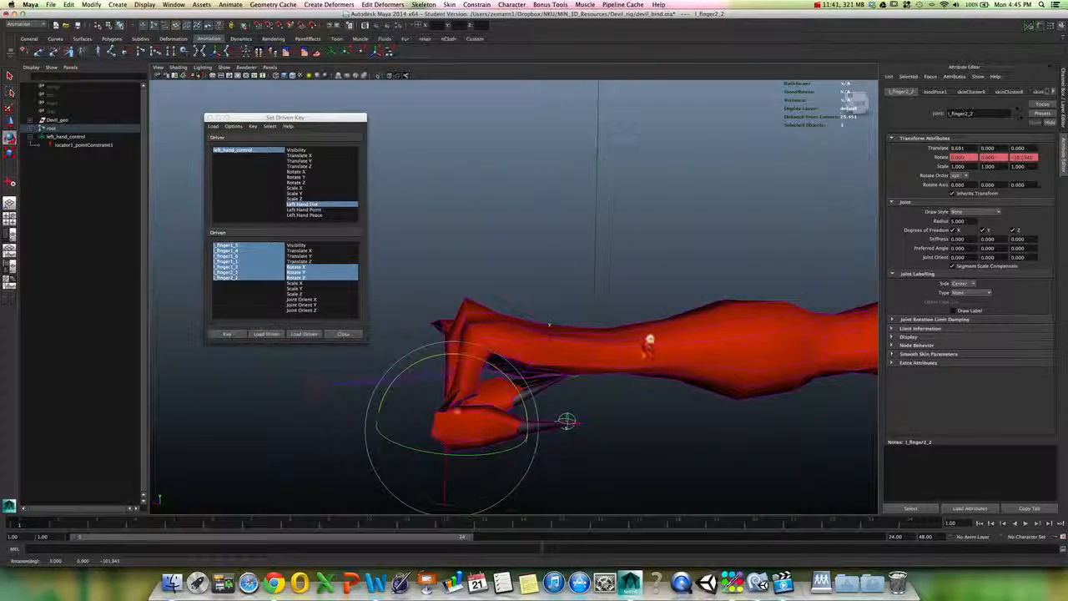
middle_drag(567, 393, 596, 406)
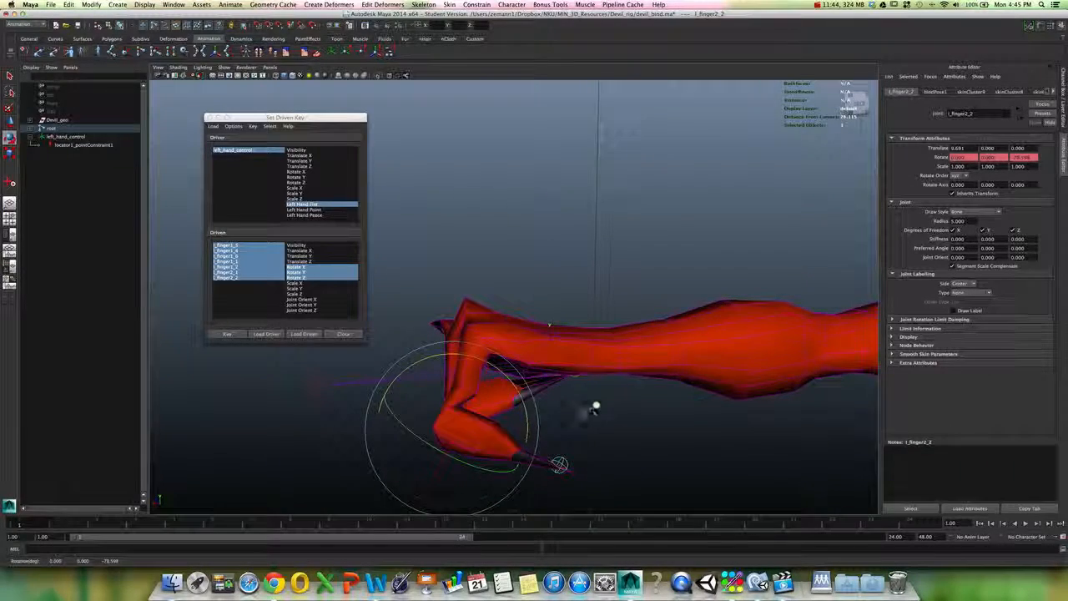
Refine the rotation of l_finger2_1 so the second finger lines up beside the first, undoing a stray rotation.
alt+drag(594, 408, 633, 389)
key(Up)
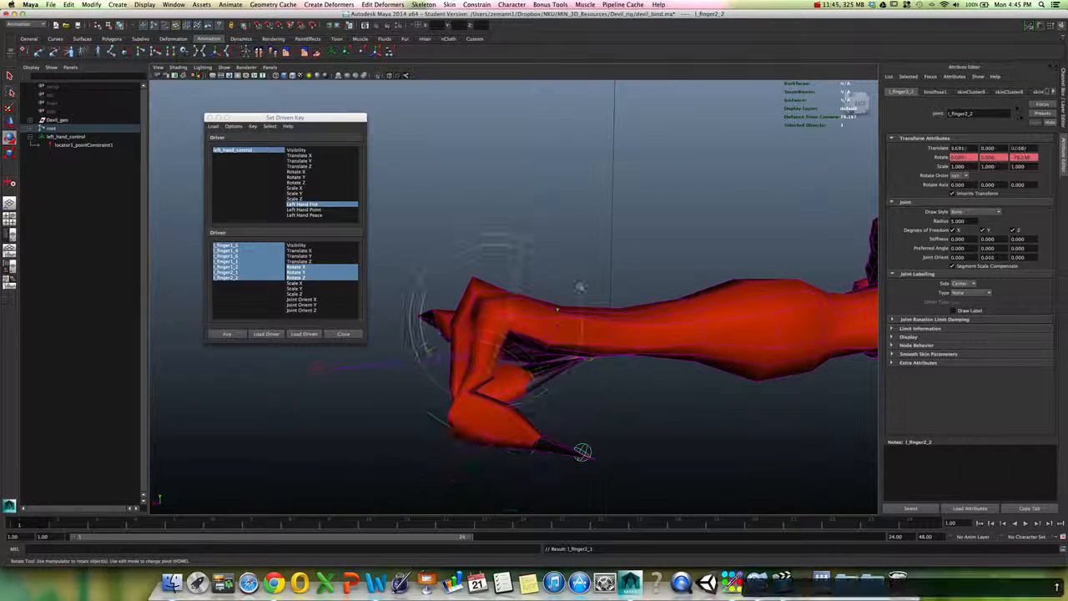
middle_drag(582, 451, 605, 431)
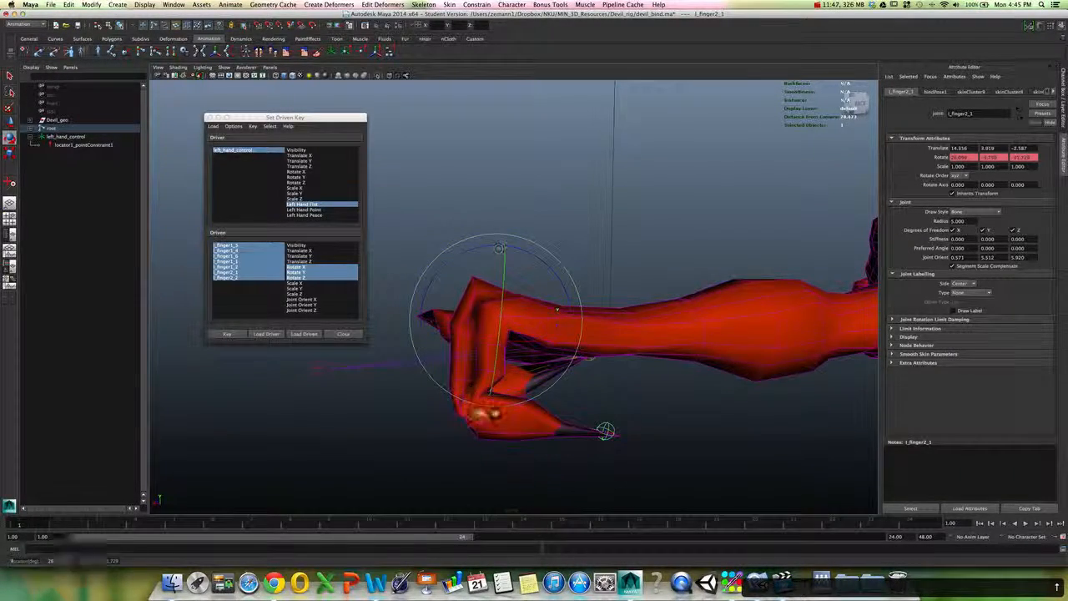
alt+drag(606, 432, 634, 422)
middle_drag(634, 422, 655, 399)
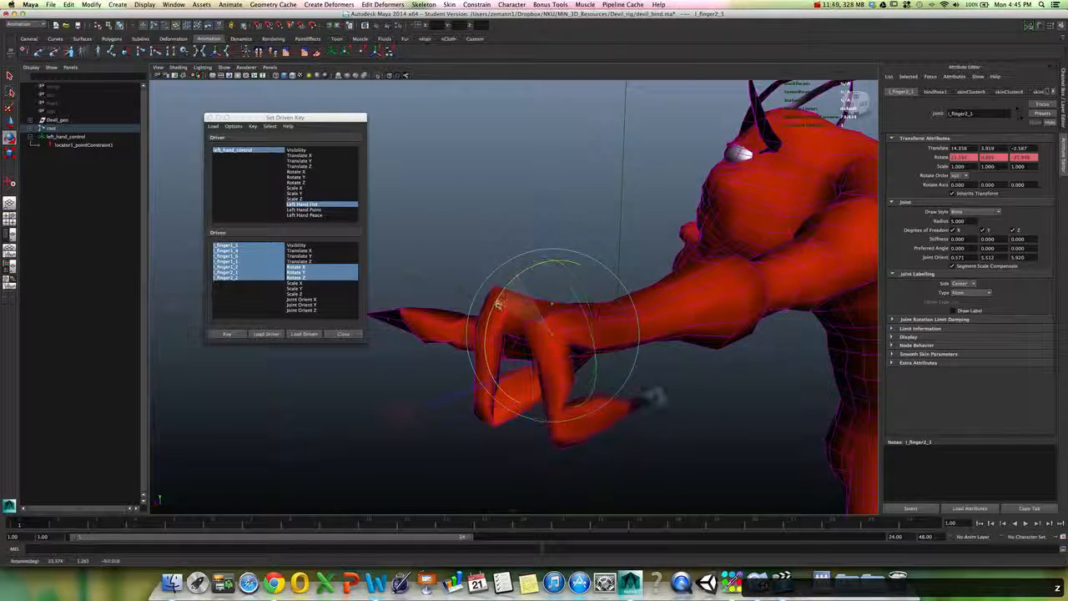
drag(499, 305, 503, 297)
alt+drag(503, 298, 570, 315)
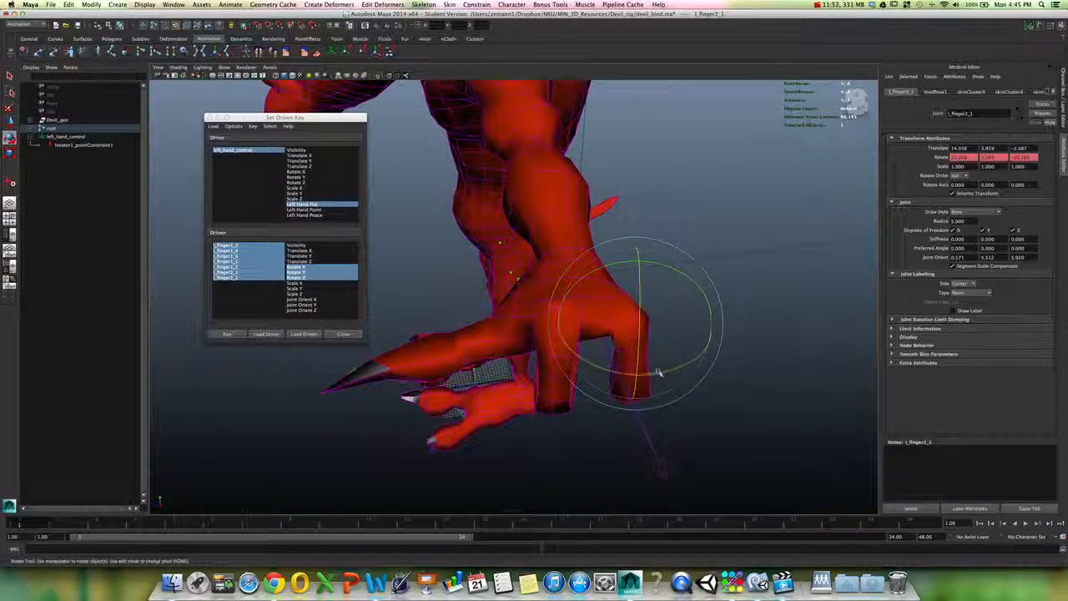
drag(658, 372, 648, 372)
key(z)
mouse_move(682, 274)
mouse_down()
mouse_move(662, 269)
mouse_move(693, 282)
mouse_up()
Adjust the rotation of l_finger1_1 to bring the first finger in line with the second.
alt+drag(522, 333, 581, 353)
key(q)
click(568, 350)
key(e)
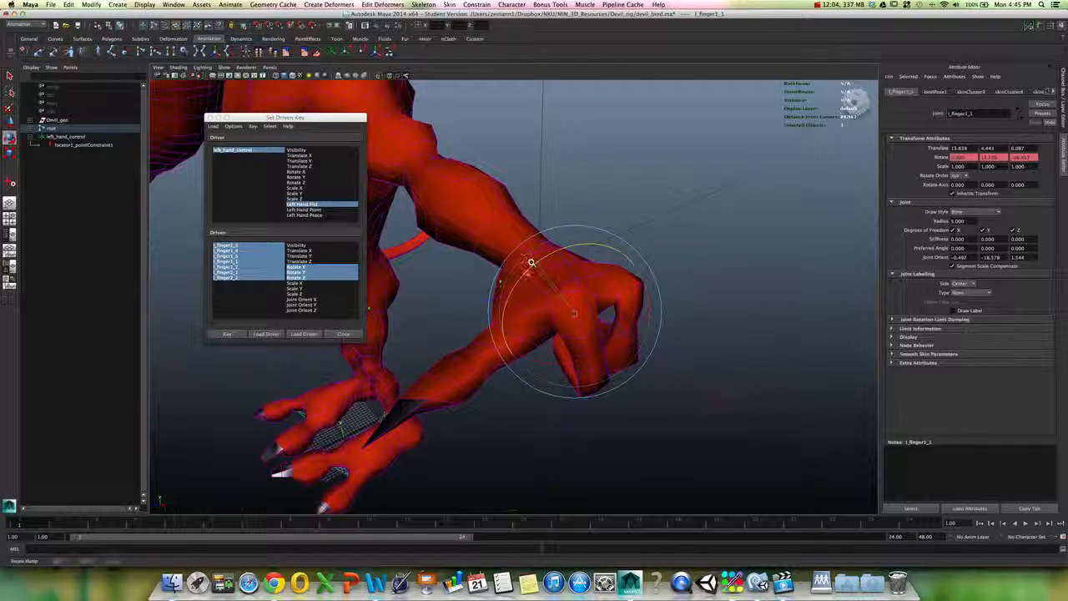
alt+drag(549, 339, 621, 332)
Fold the thumb across the curled fingers by rotating the joints l_finger1_5, l_finger1_4 and l_finger1_6.
click(650, 378)
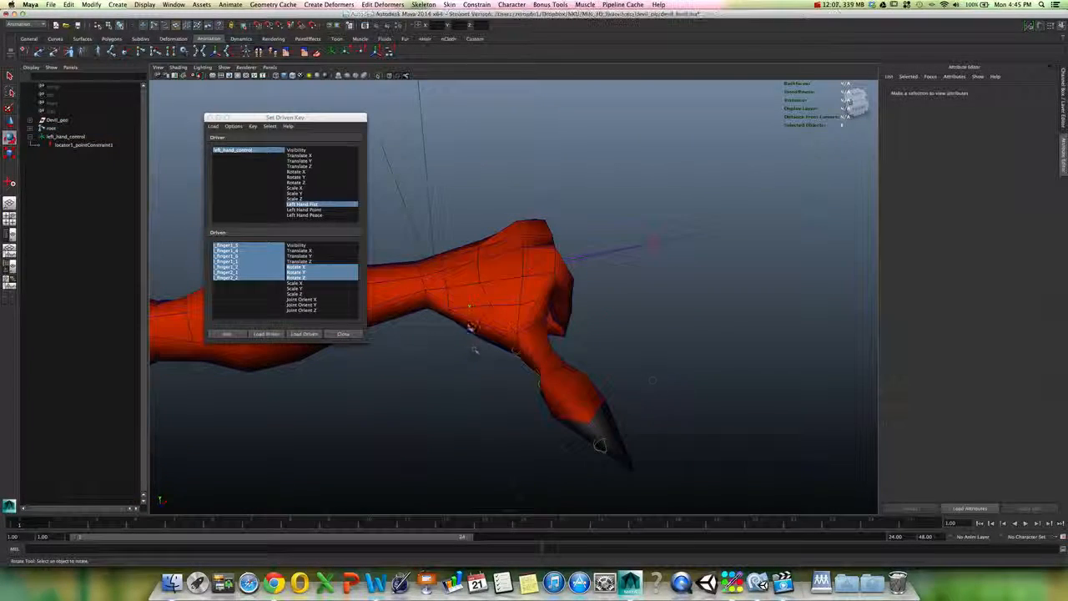
click(472, 327)
drag(539, 280, 509, 316)
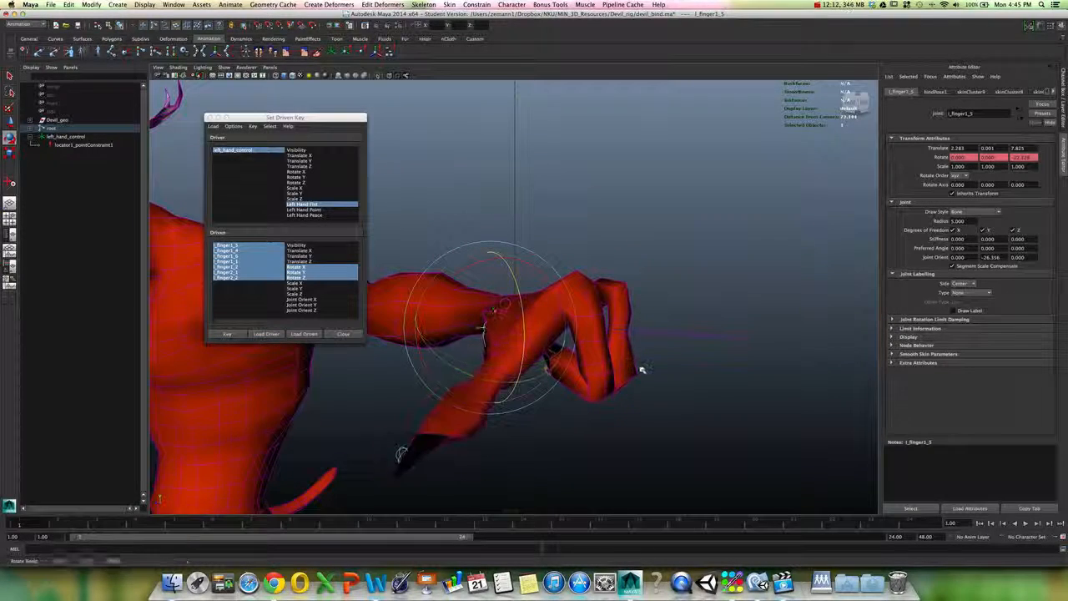
key(Up)
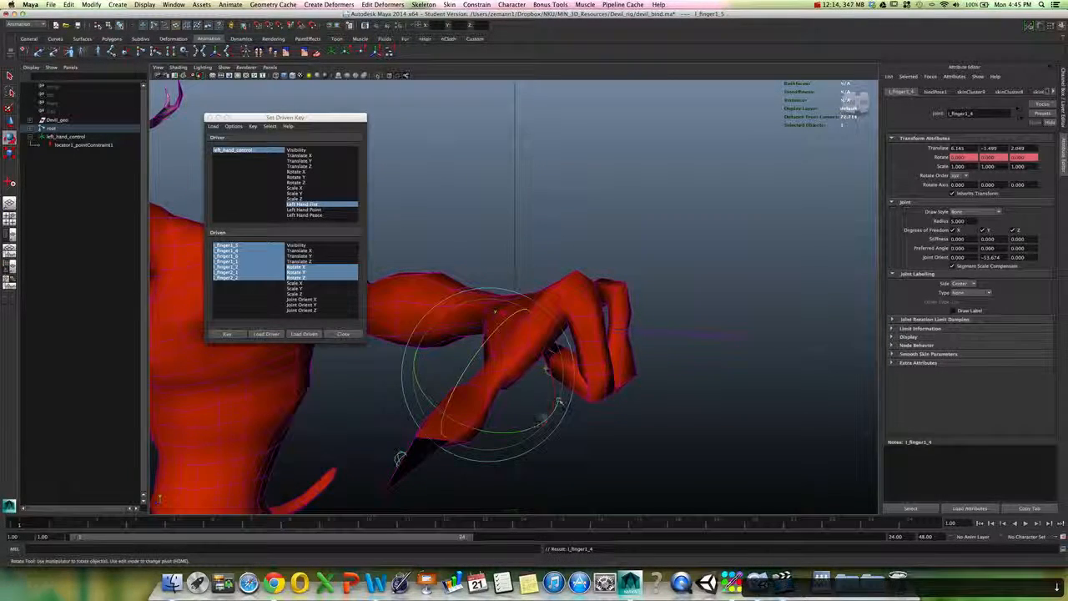
drag(534, 426, 677, 386)
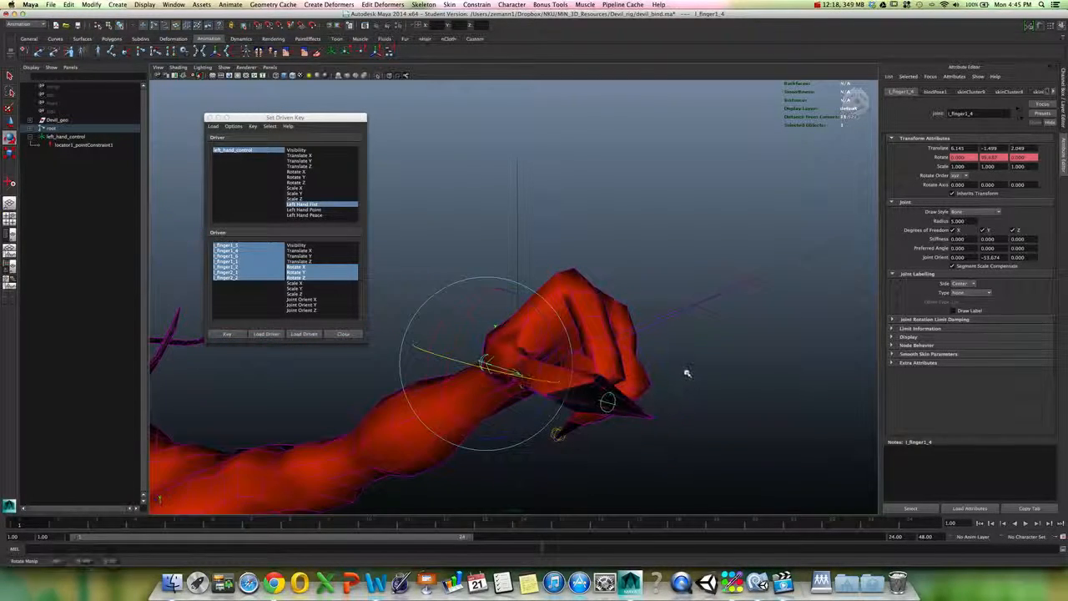
key(Down)
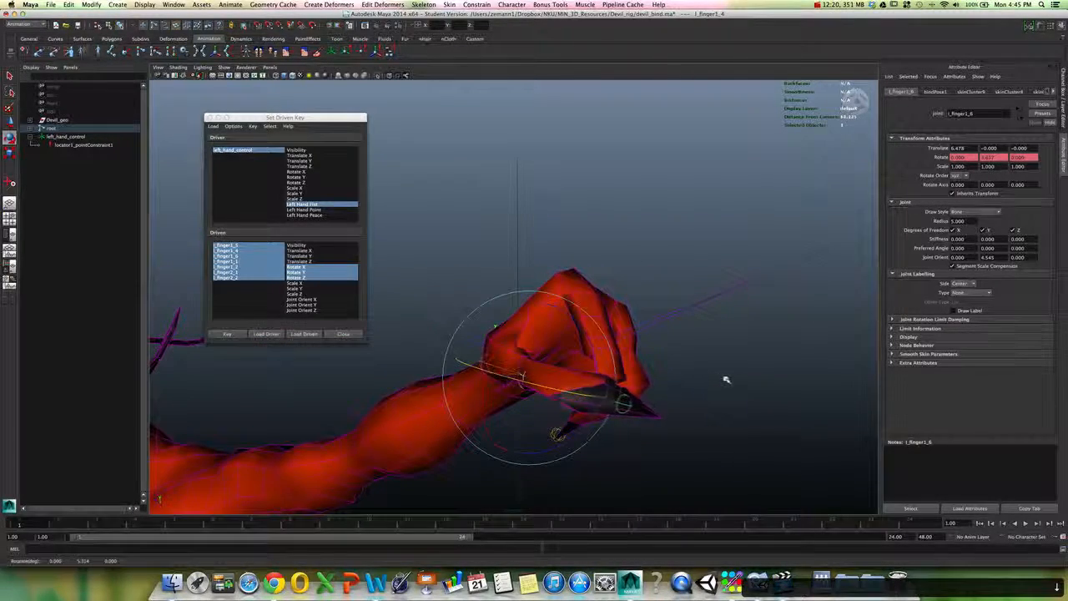
Tighten the curl of the second finger's tip by rotating l_finger2_2 further around Z.
alt+drag(739, 384, 549, 335)
click(634, 364)
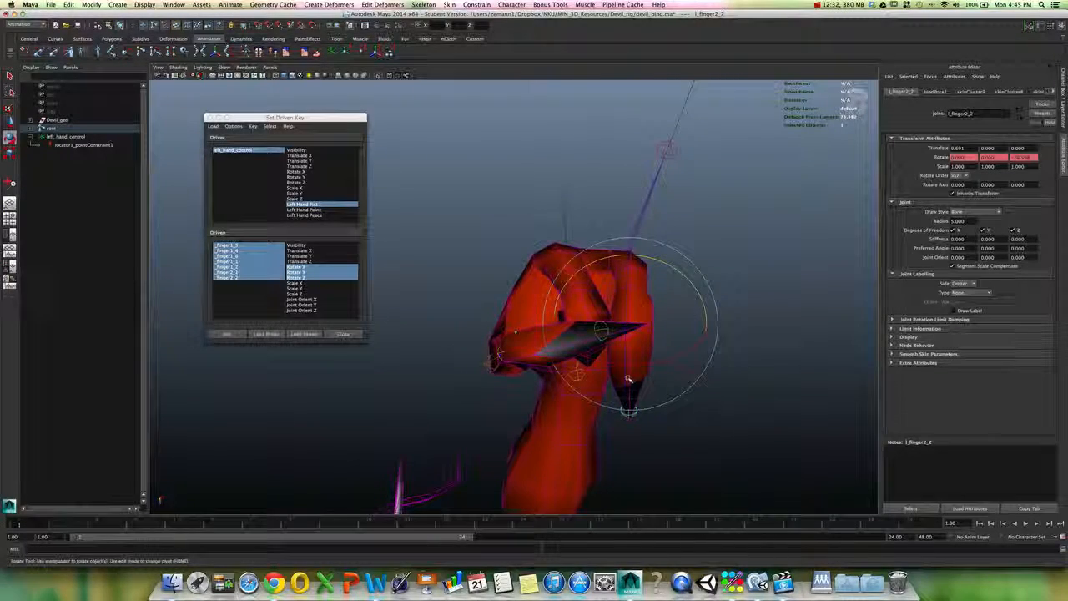
alt+drag(629, 366, 701, 404)
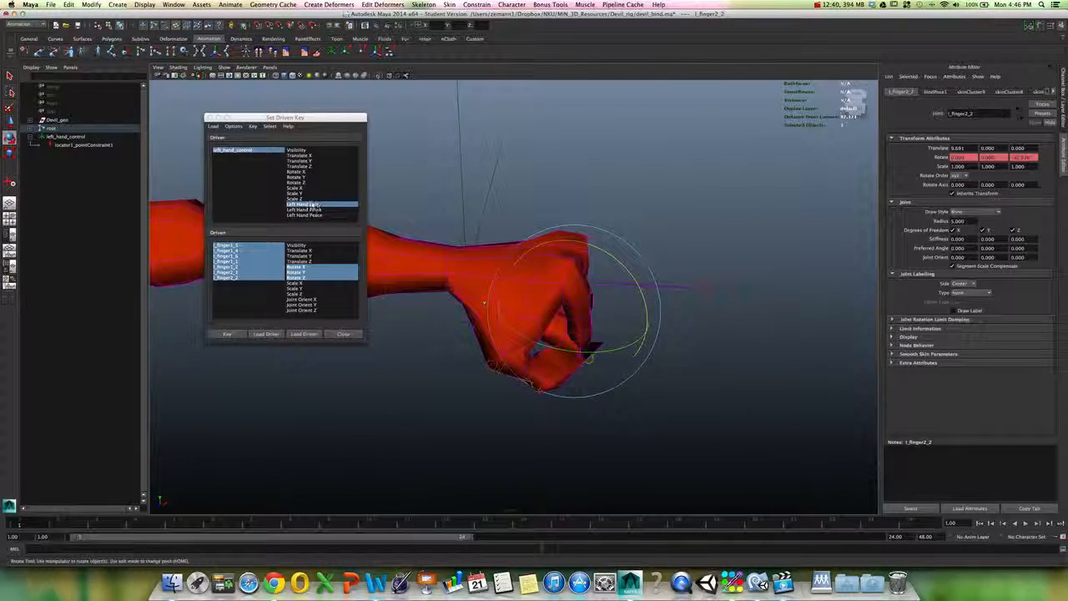
Key the fist pose on all seven driven joints with Left Hand Fist at 1, and scrub that attribute to test the hand.
click(266, 152)
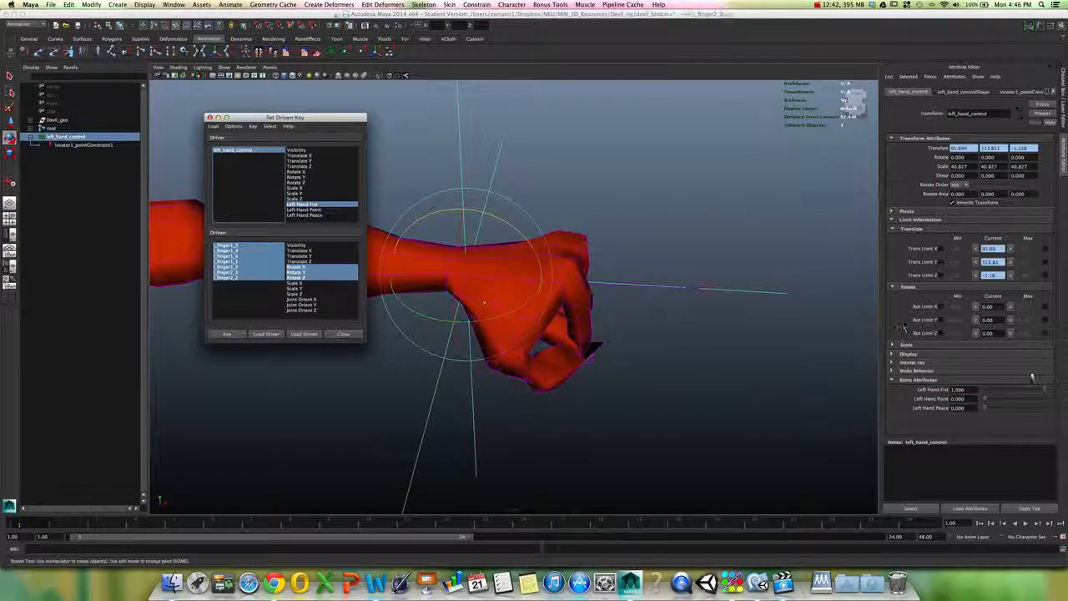
alt+drag(584, 323, 558, 329)
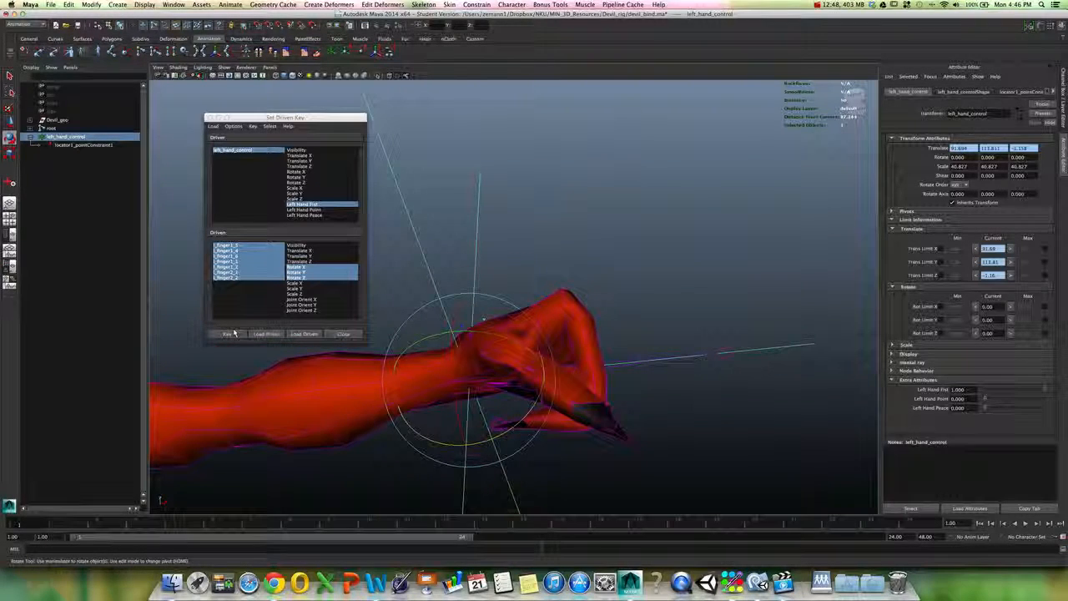
click(234, 333)
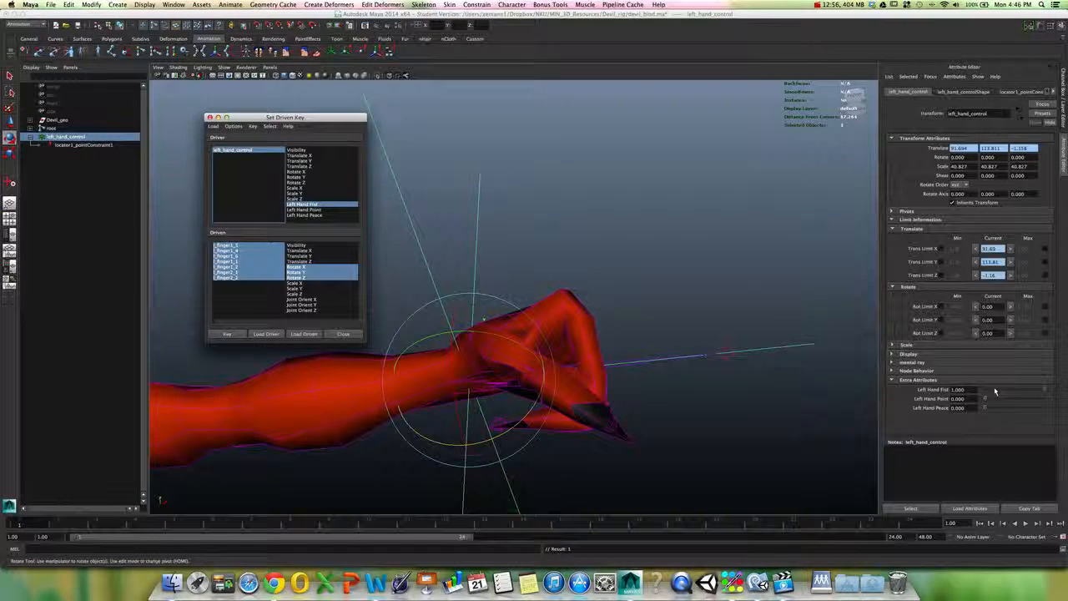
drag(994, 391, 1022, 393)
alt+drag(741, 364, 597, 364)
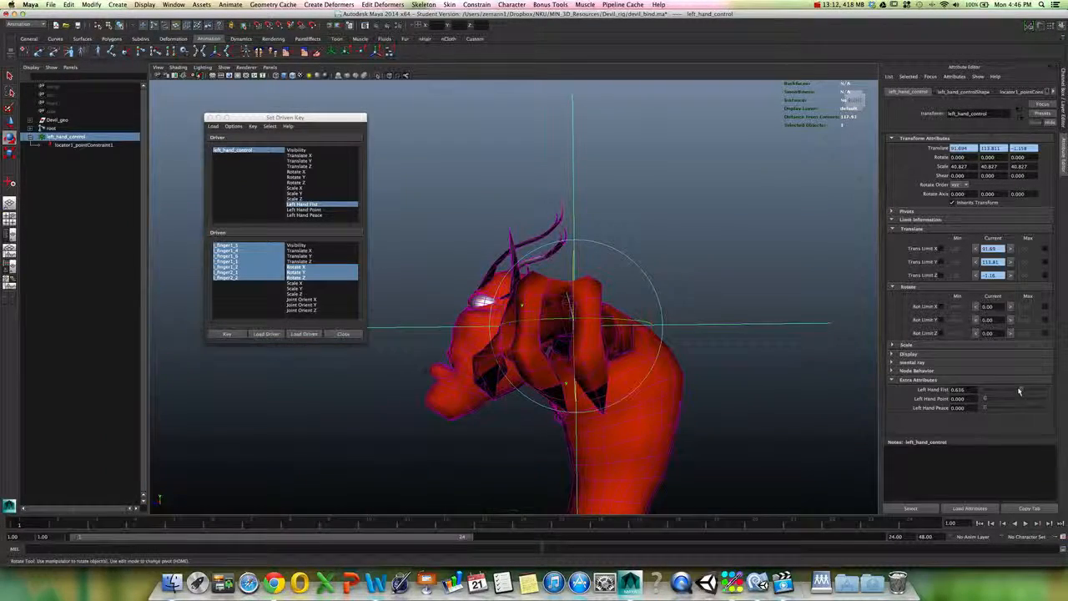
Test the fist by scrubbing Left Hand Fist while viewing the hand from several angles, and return the attribute to 0.
drag(1018, 391, 1017, 392)
alt+drag(734, 359, 639, 305)
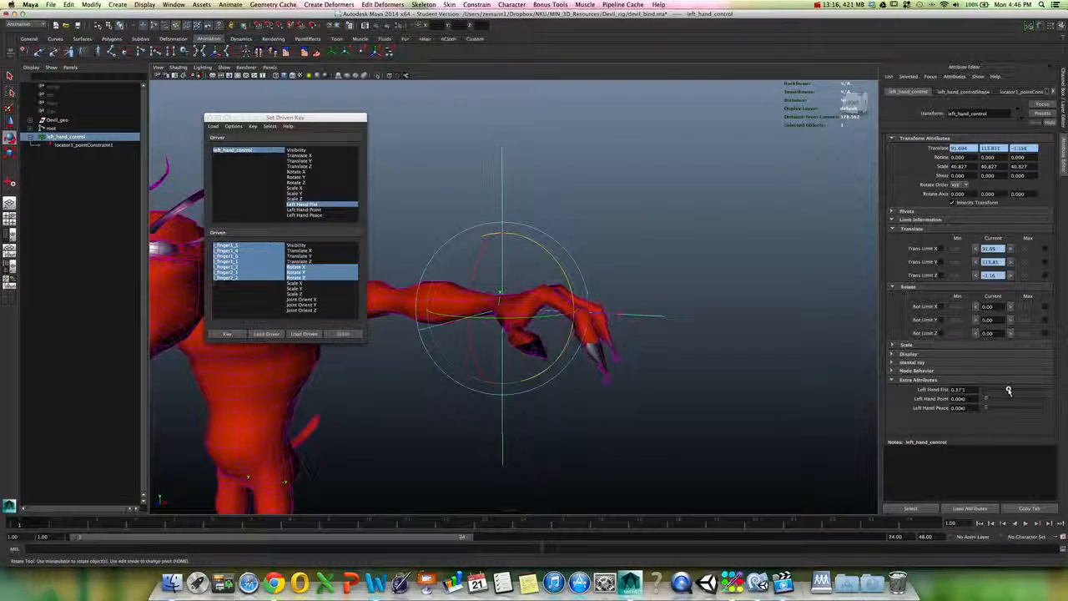
alt+drag(754, 371, 675, 379)
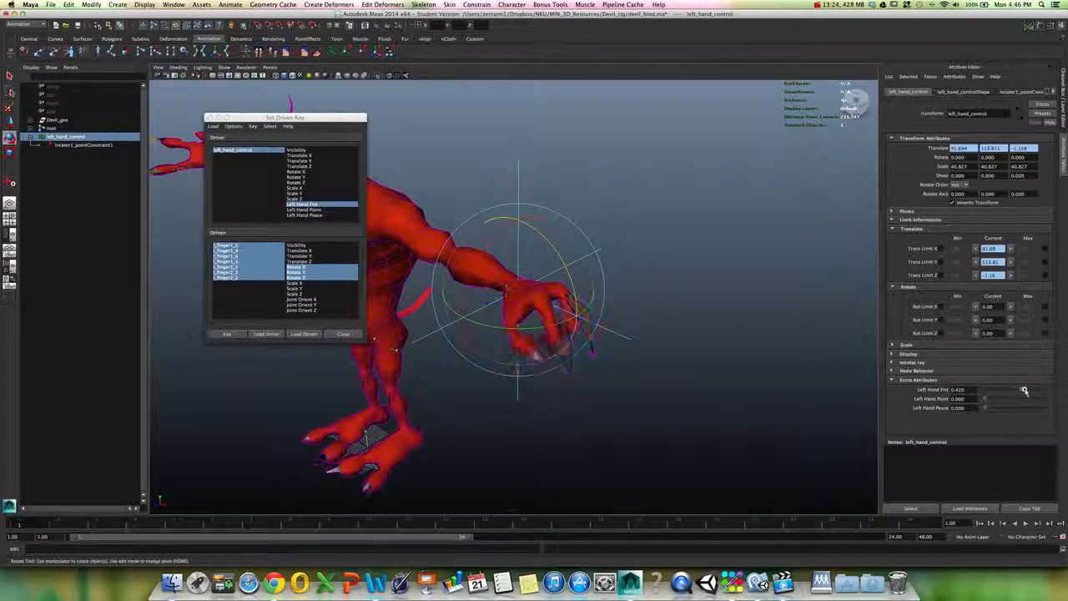
drag(1034, 390, 1012, 392)
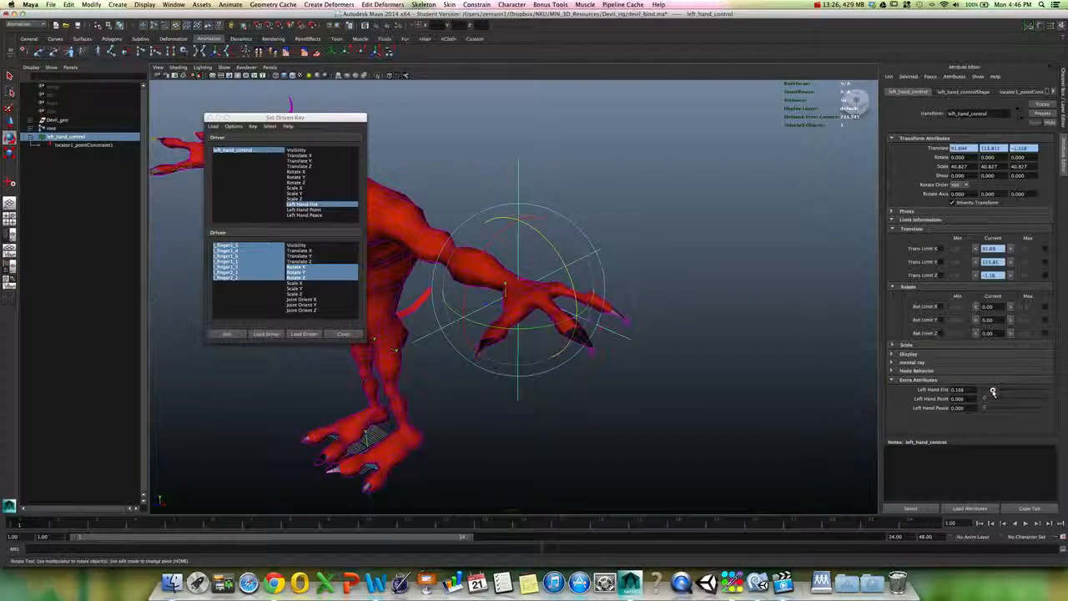
alt+drag(699, 365, 673, 363)
alt+drag(636, 372, 677, 376)
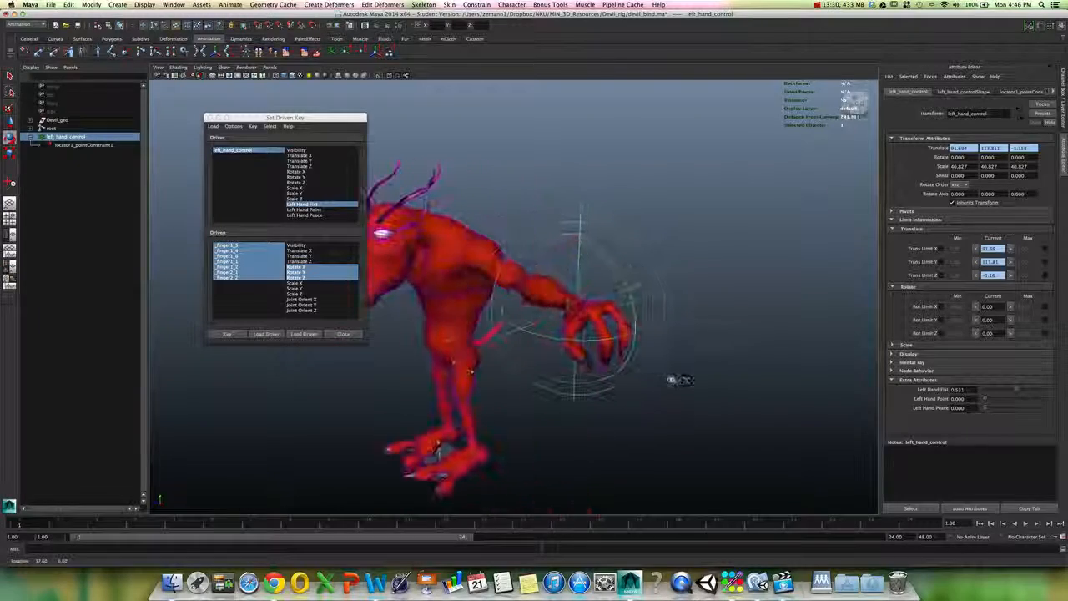
key(e)
drag(1009, 389, 963, 390)
alt+drag(813, 351, 716, 304)
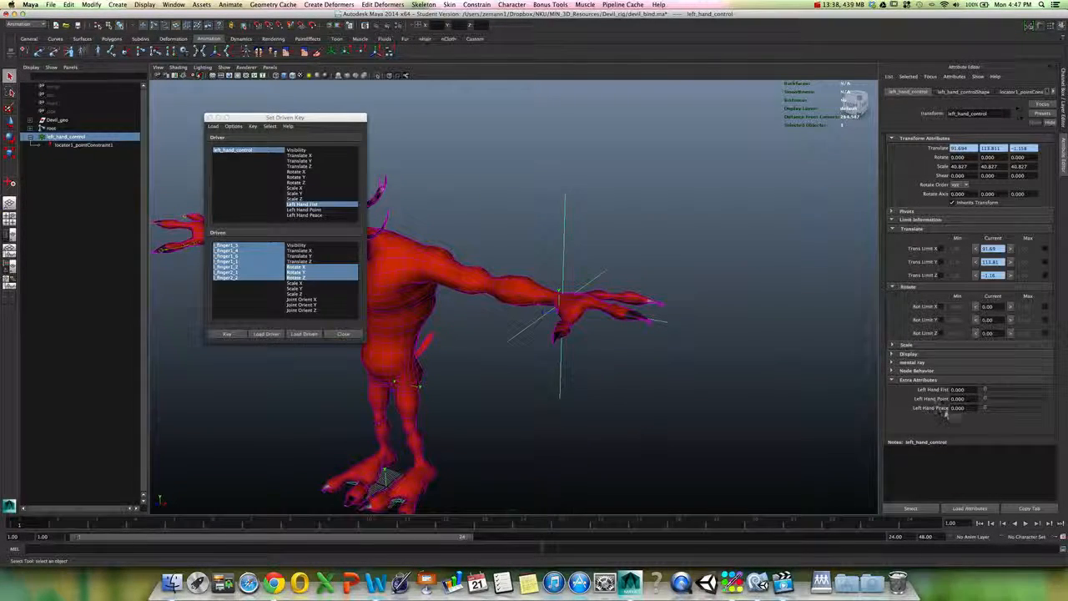
Choose Left Hand Point as the driver attribute and key the open hand on all driven joints with it at 0.
alt+drag(762, 375, 734, 367)
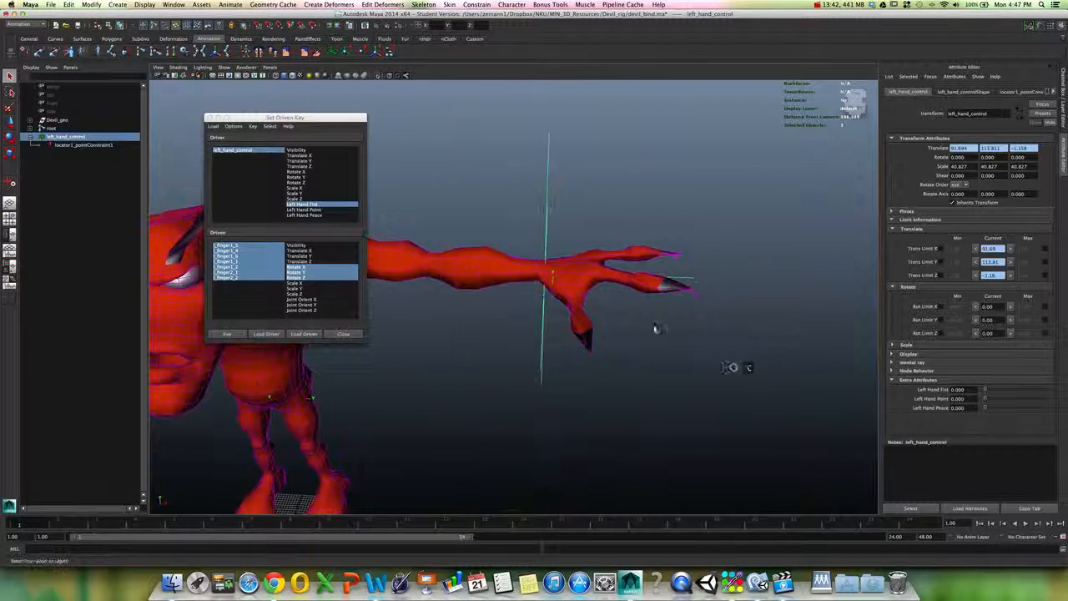
alt+drag(673, 286, 639, 326)
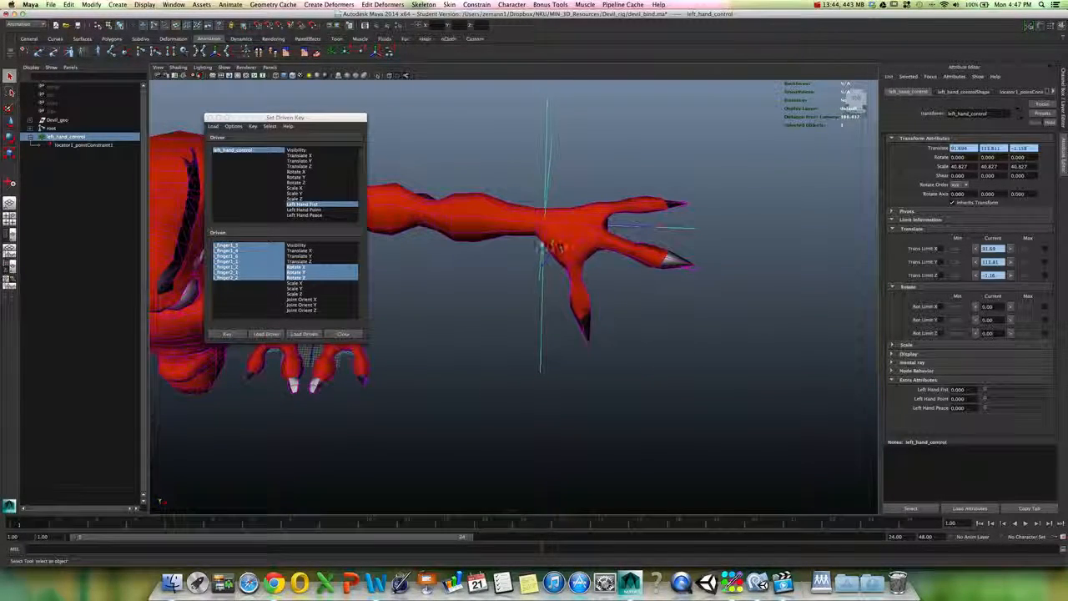
alt+drag(579, 251, 557, 235)
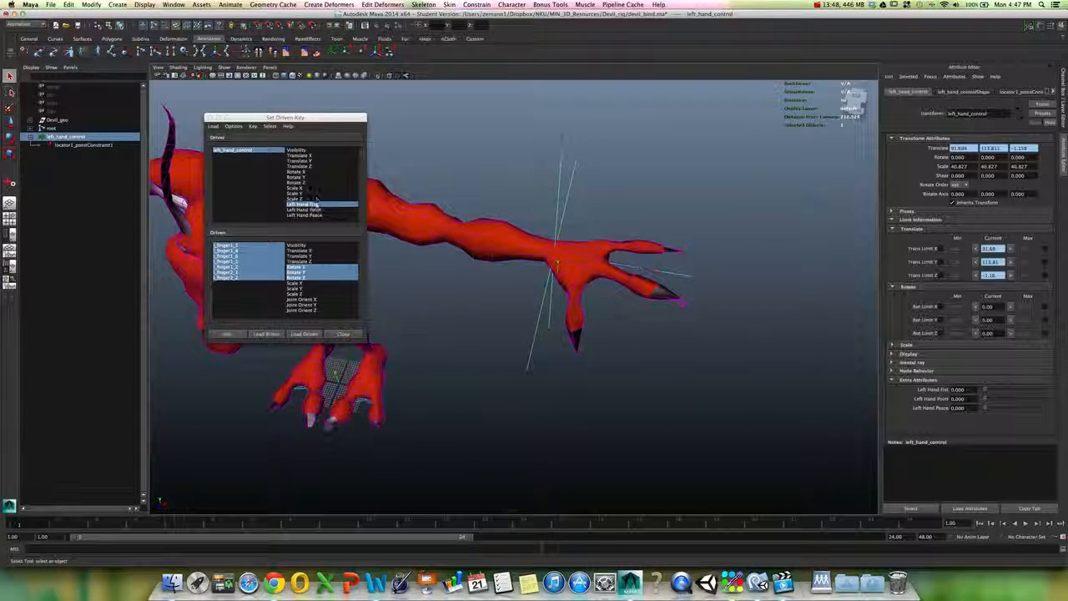
click(320, 211)
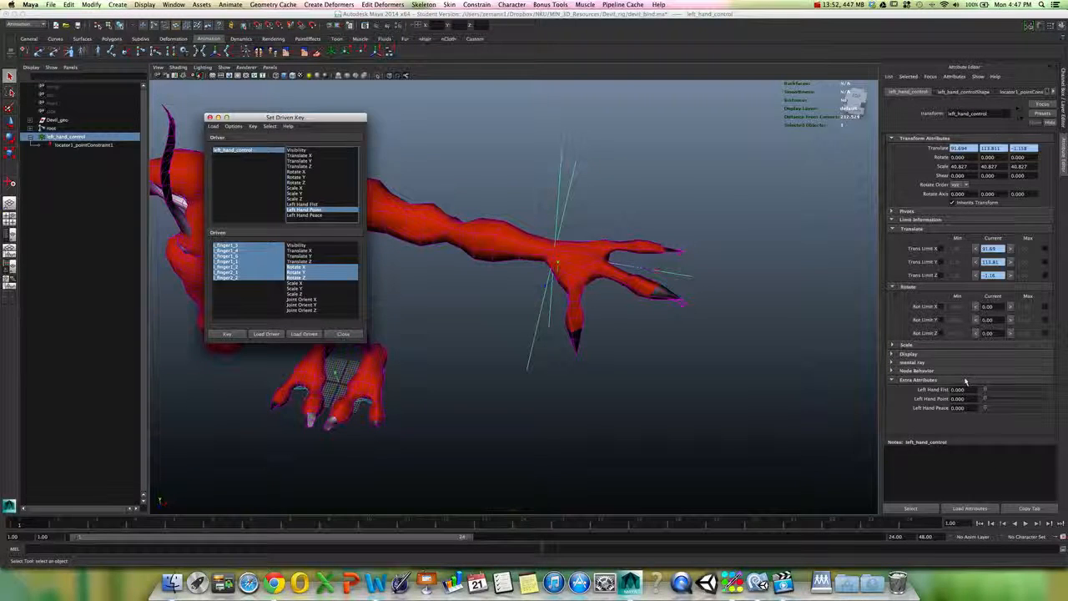
drag(985, 401, 1031, 403)
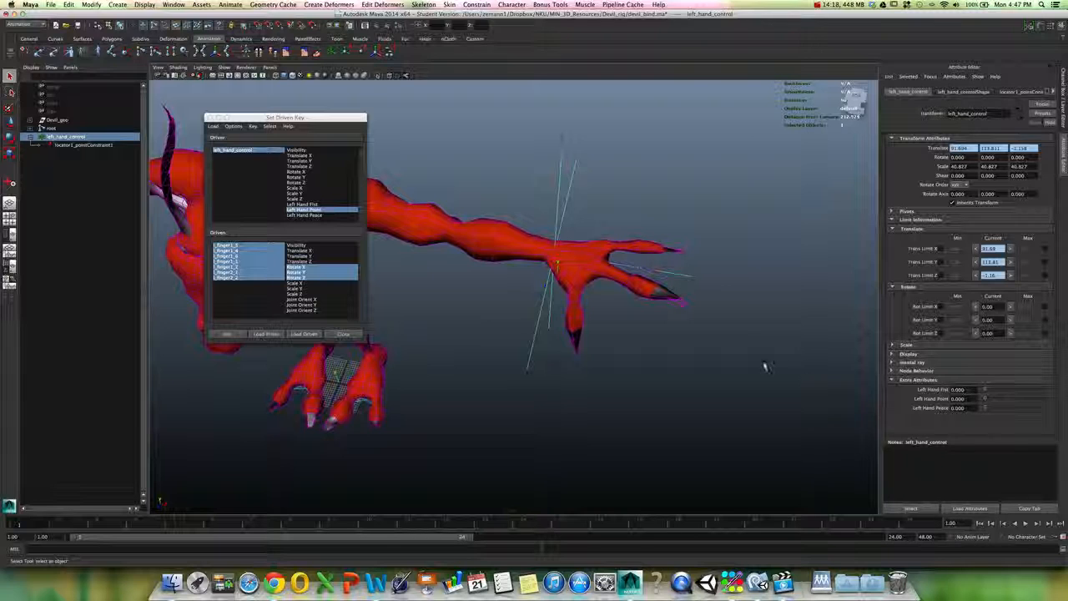
click(238, 335)
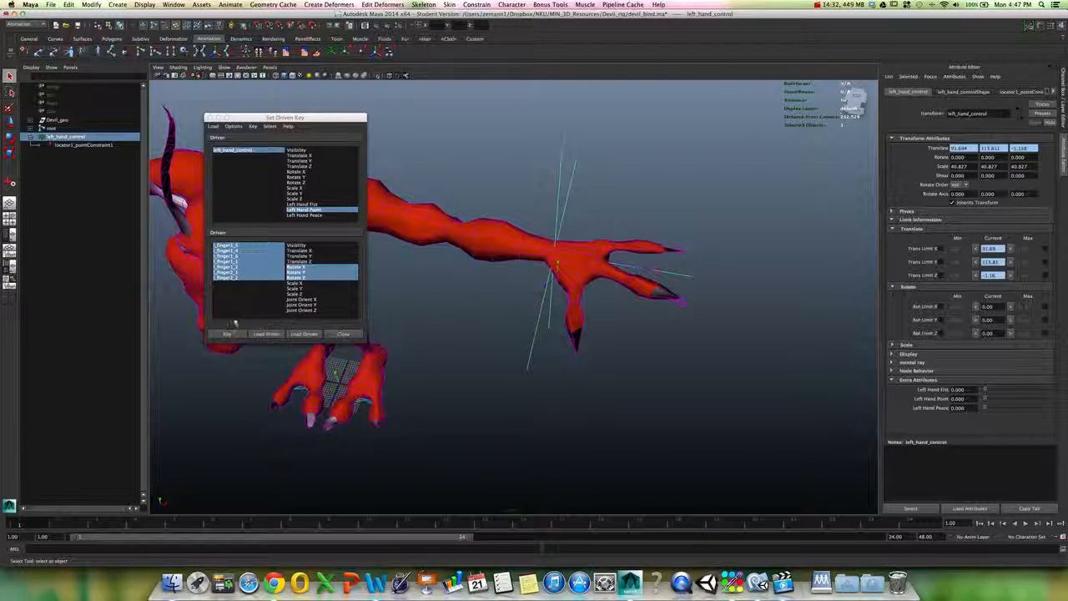
click(227, 334)
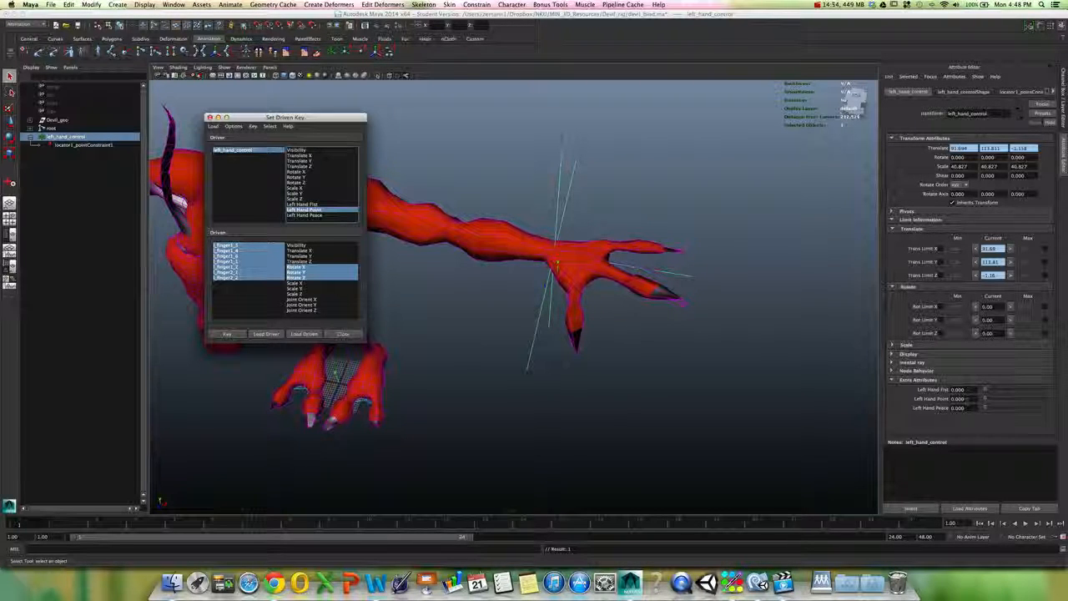
Set Left Hand Point to 1 and curl the second finger by rotating l_finger2_1 and l_finger2_2 around Z.
drag(983, 403, 1048, 401)
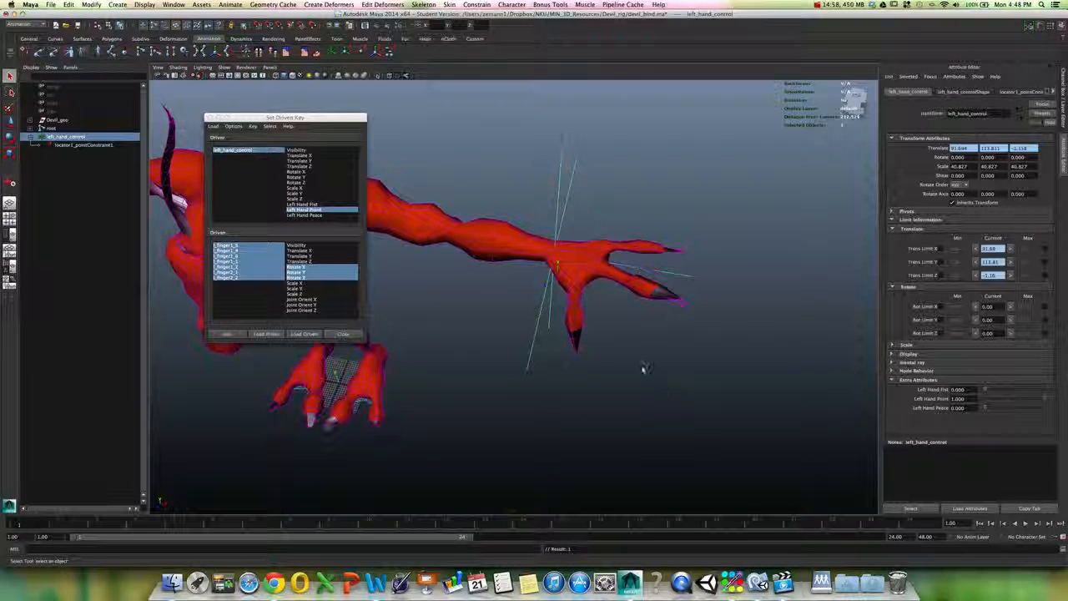
alt+right_drag(643, 368, 734, 389)
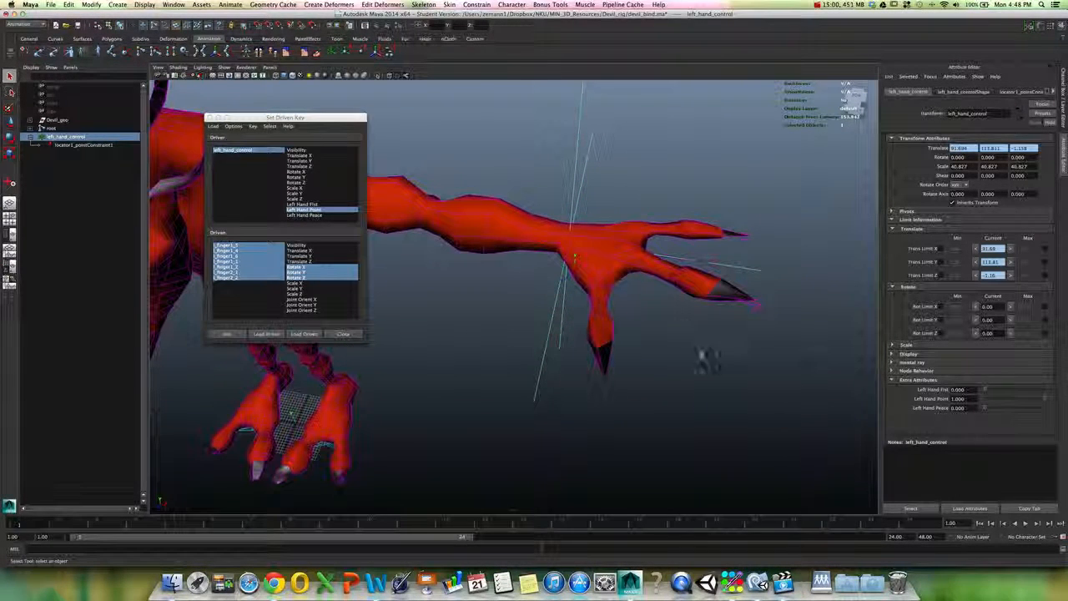
click(659, 225)
key(e)
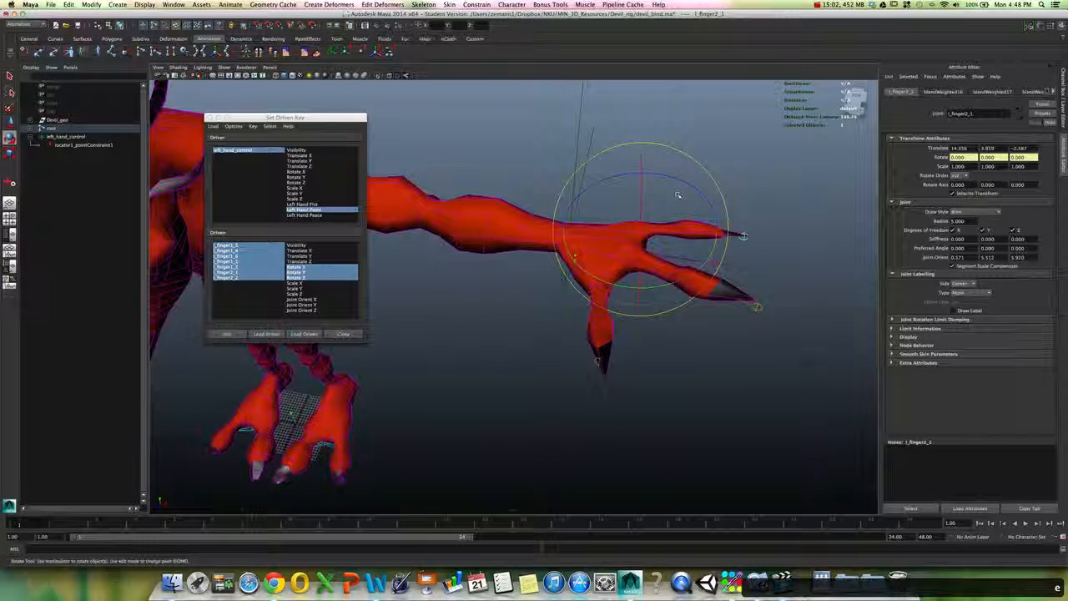
drag(682, 182, 746, 226)
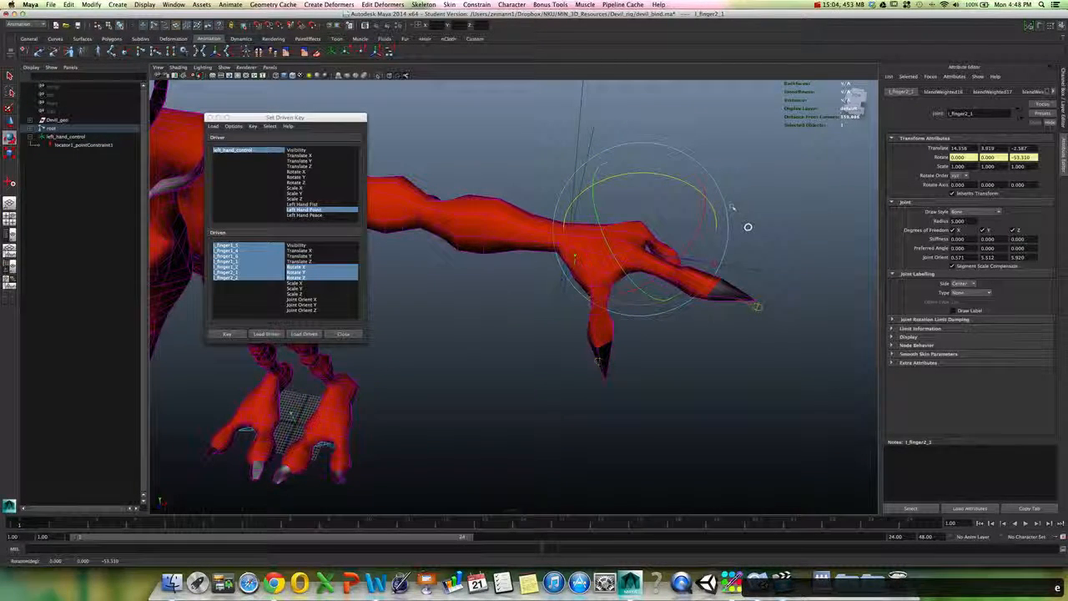
drag(692, 188, 713, 220)
key(Down)
middle_drag(716, 223, 758, 284)
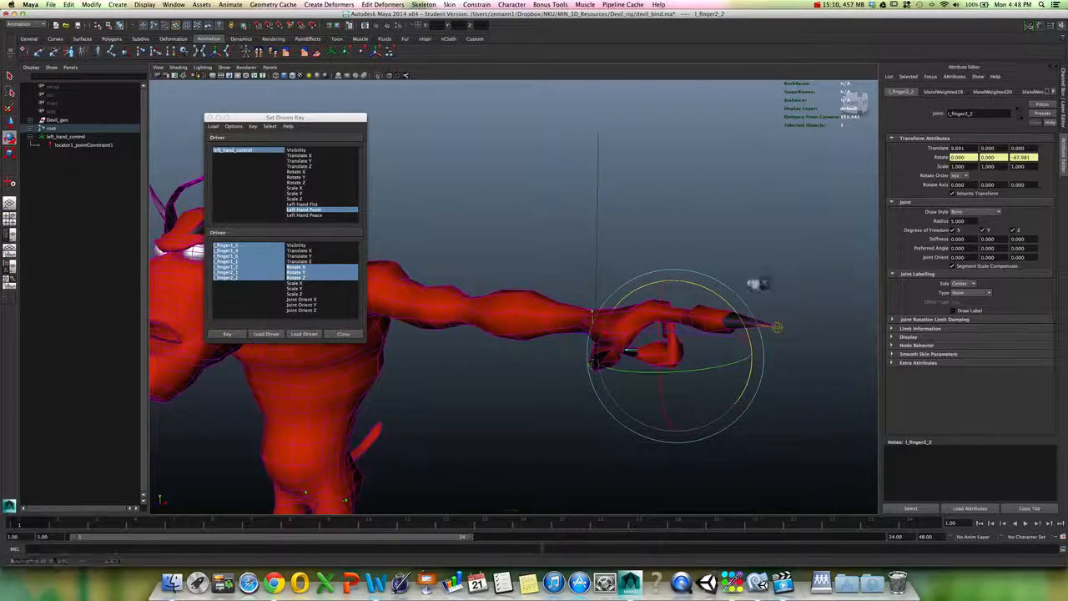
Tighten the second finger's curl, bringing l_finger2_2 to about -97.8 in Z and l_finger2_1 to about -104.2 in Z.
alt+drag(758, 285, 609, 279)
alt+middle_drag(430, 367, 462, 371)
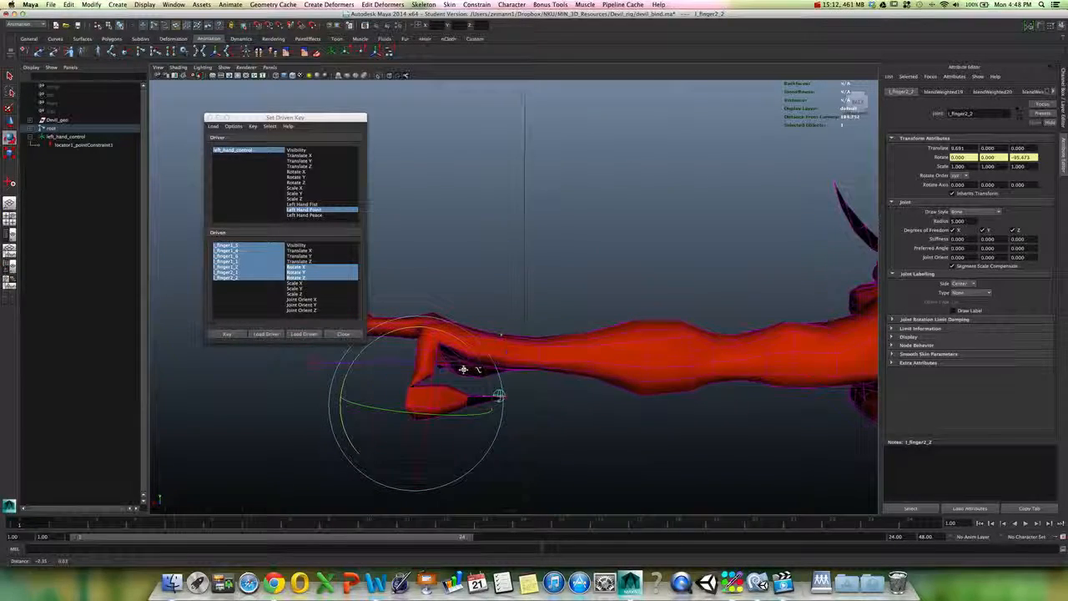
key(Down)
key(Up)
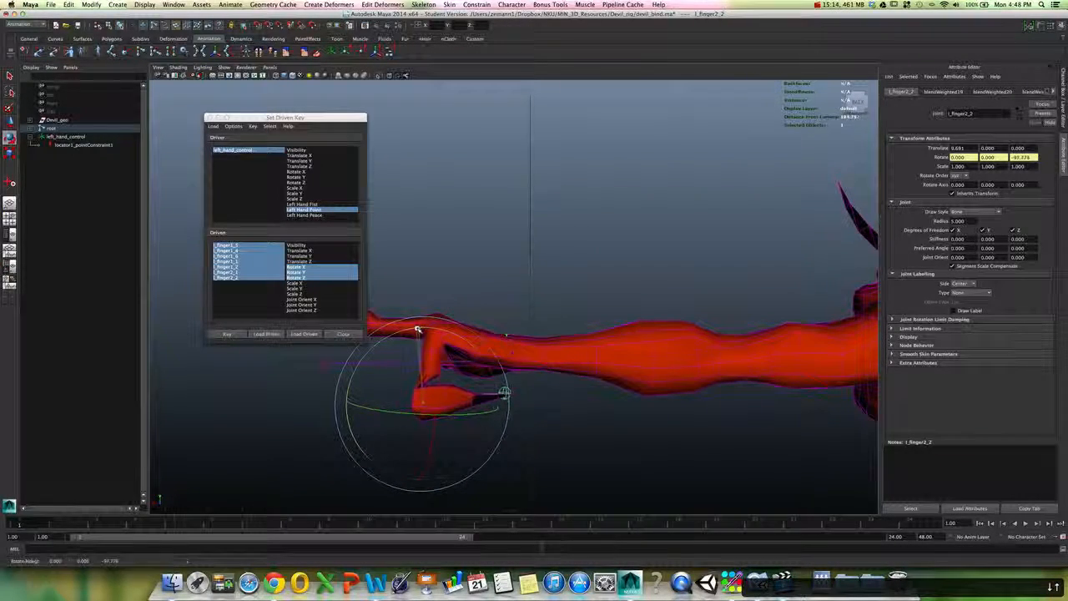
key(Up)
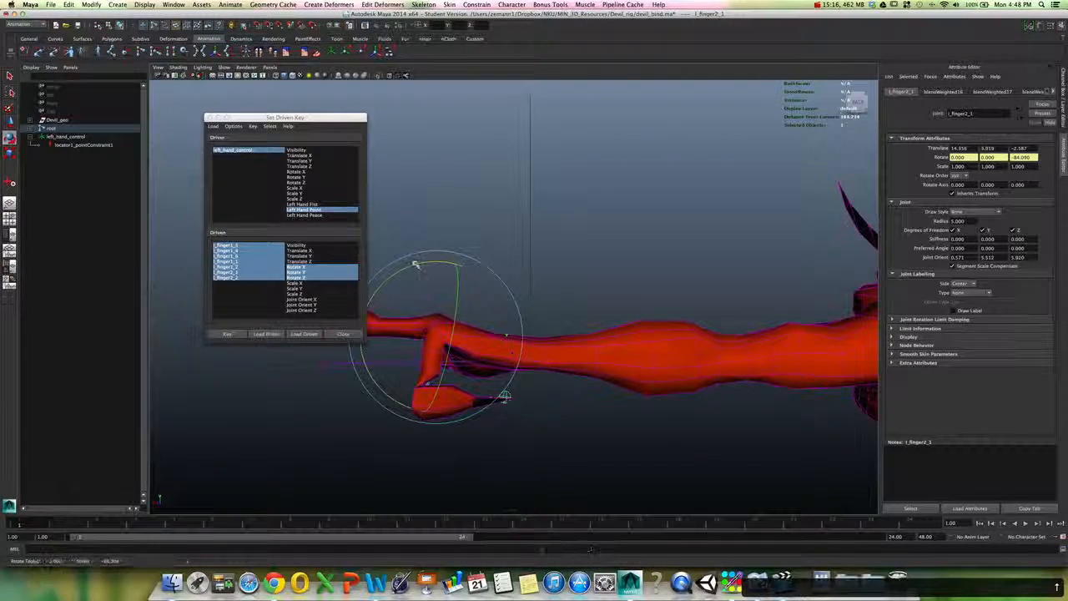
drag(417, 265, 670, 364)
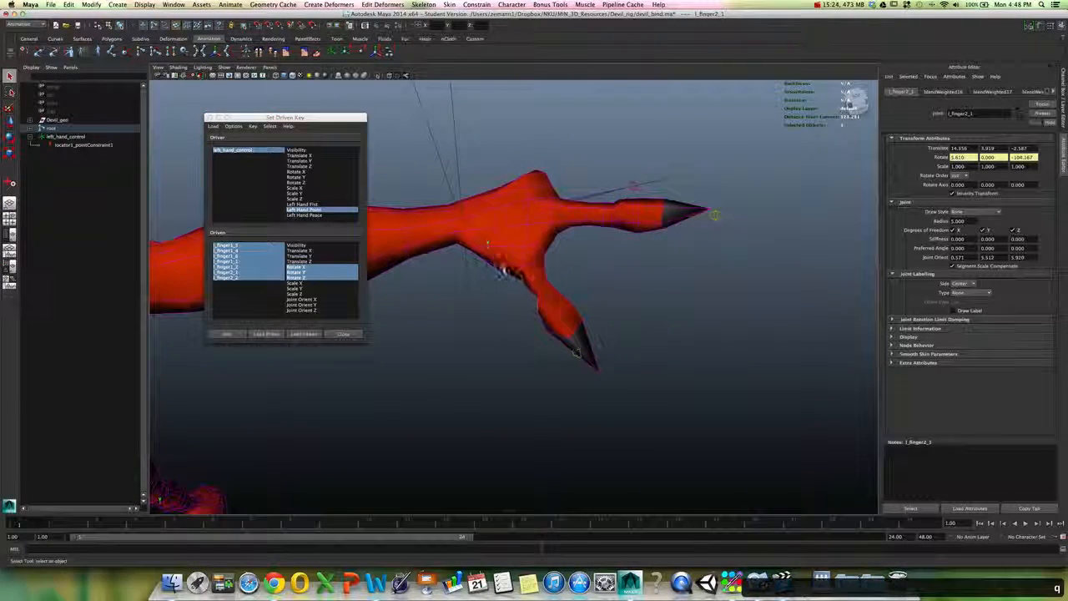
Fold the thumb under the palm by rotating its joints from the base down, with l_finger1_6 at about -76.2 in Z.
click(500, 264)
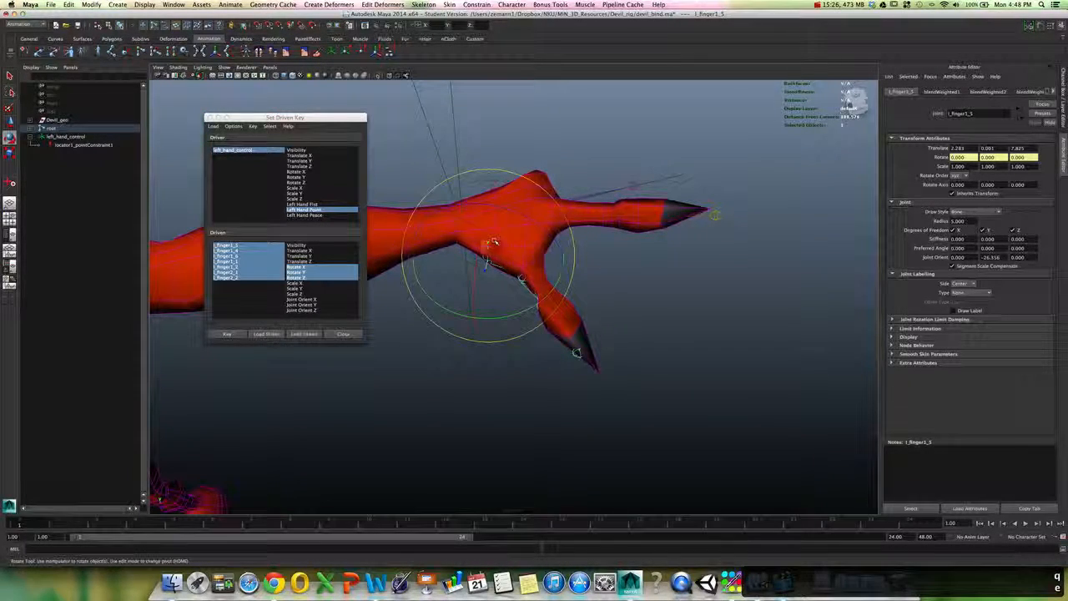
drag(494, 242, 552, 314)
key(Down)
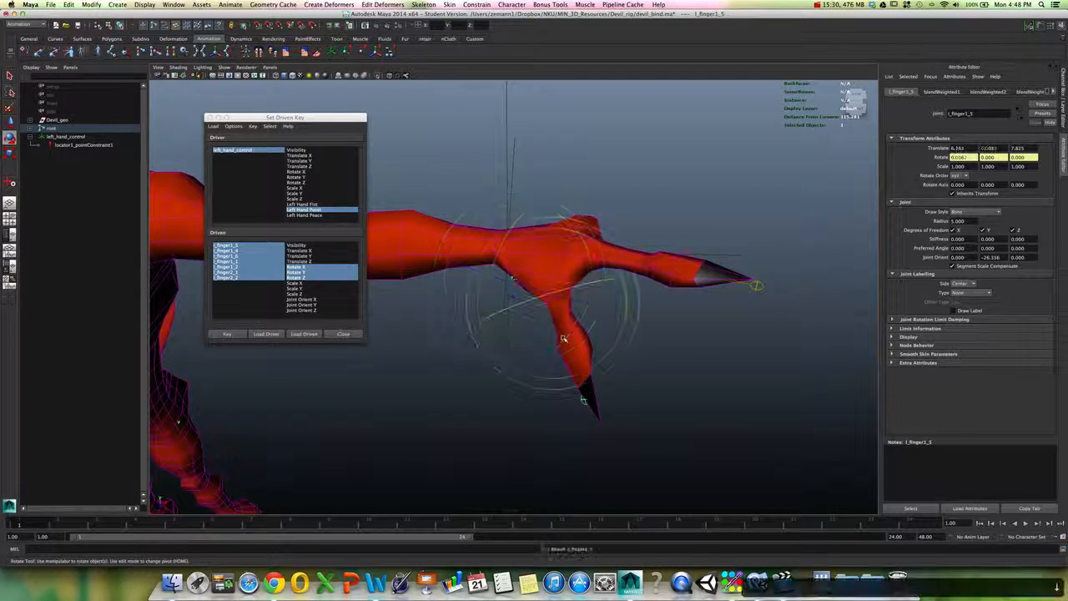
drag(549, 352, 584, 381)
mouse_move(584, 381)
alt+mouse_down()
mouse_move(567, 372)
mouse_move(600, 429)
mouse_move(548, 399)
mouse_move(570, 392)
alt+mouse_up()
key(Down)
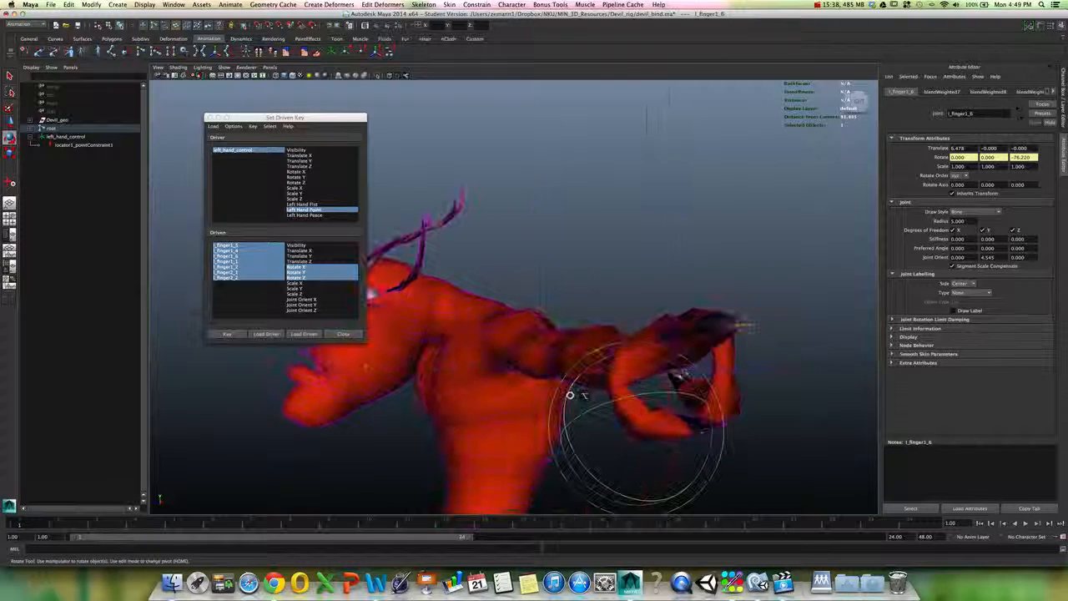
alt+drag(690, 403, 723, 405)
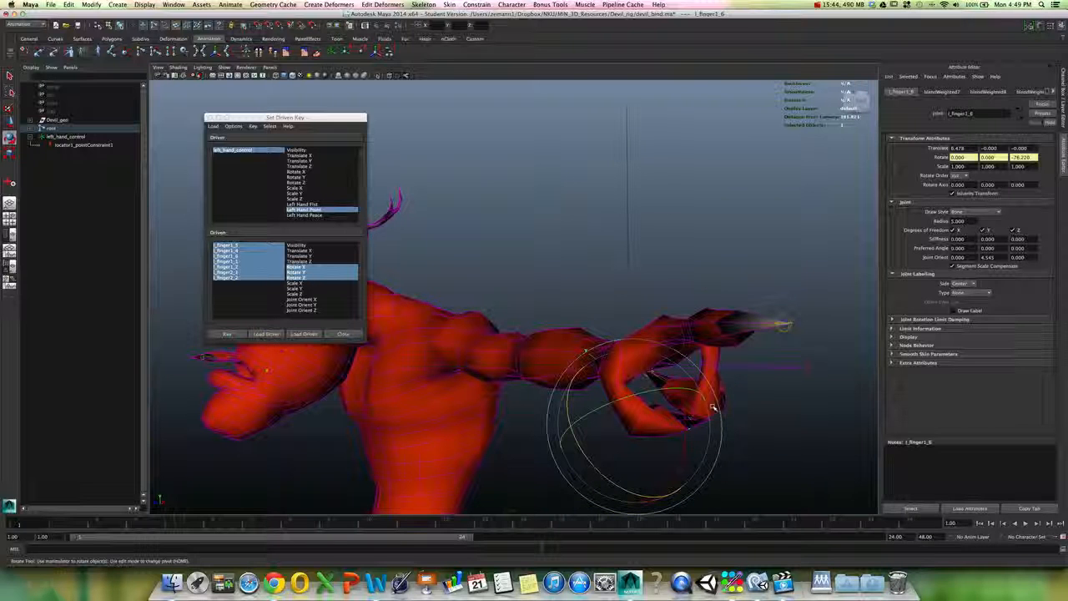
alt+drag(709, 388, 709, 393)
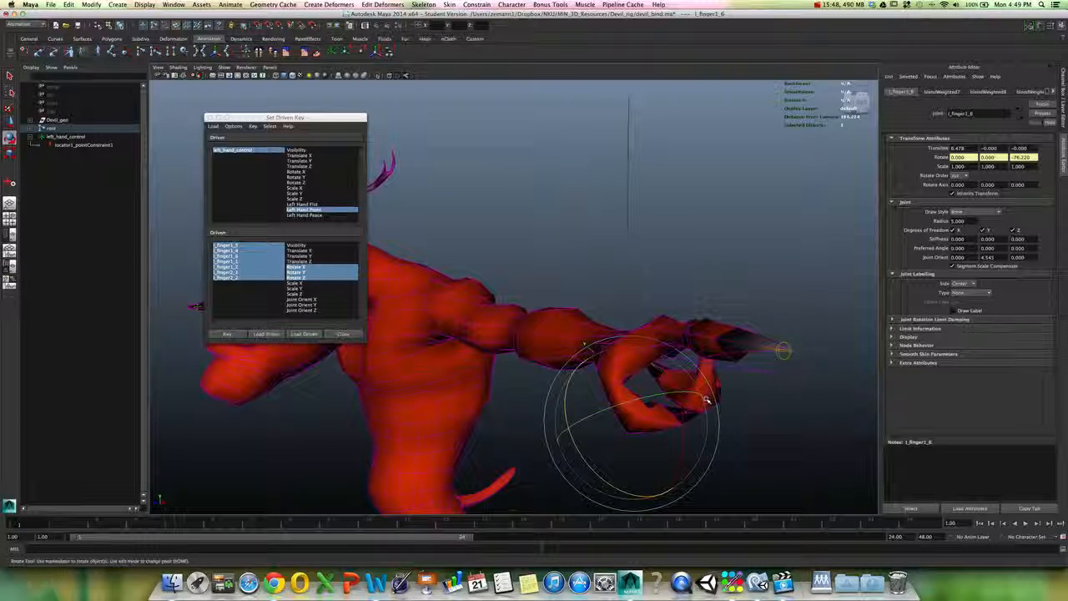
alt+drag(710, 341, 758, 358)
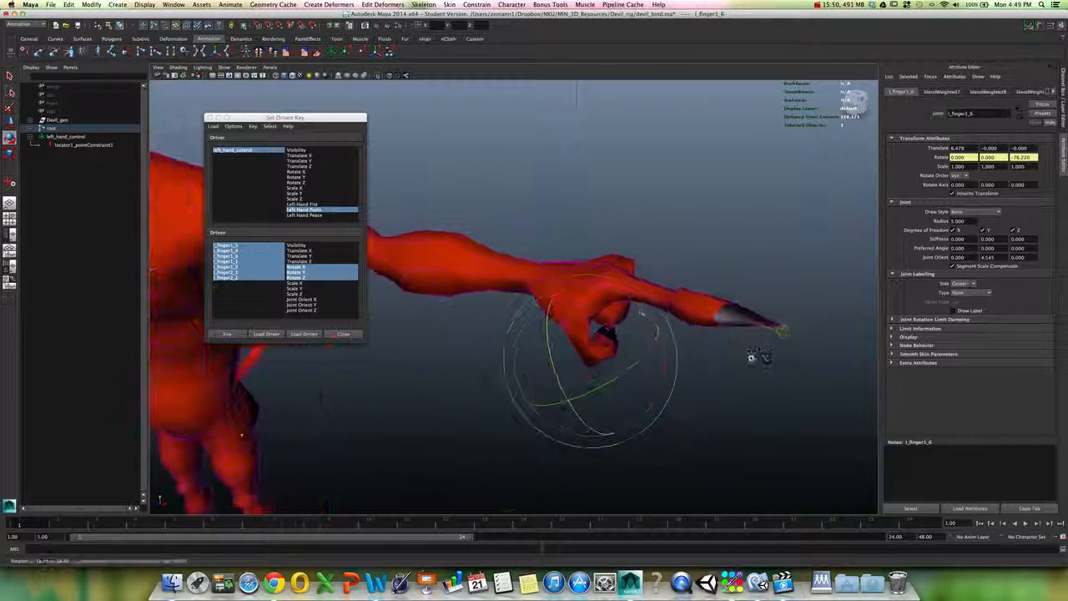
alt+drag(638, 302, 673, 301)
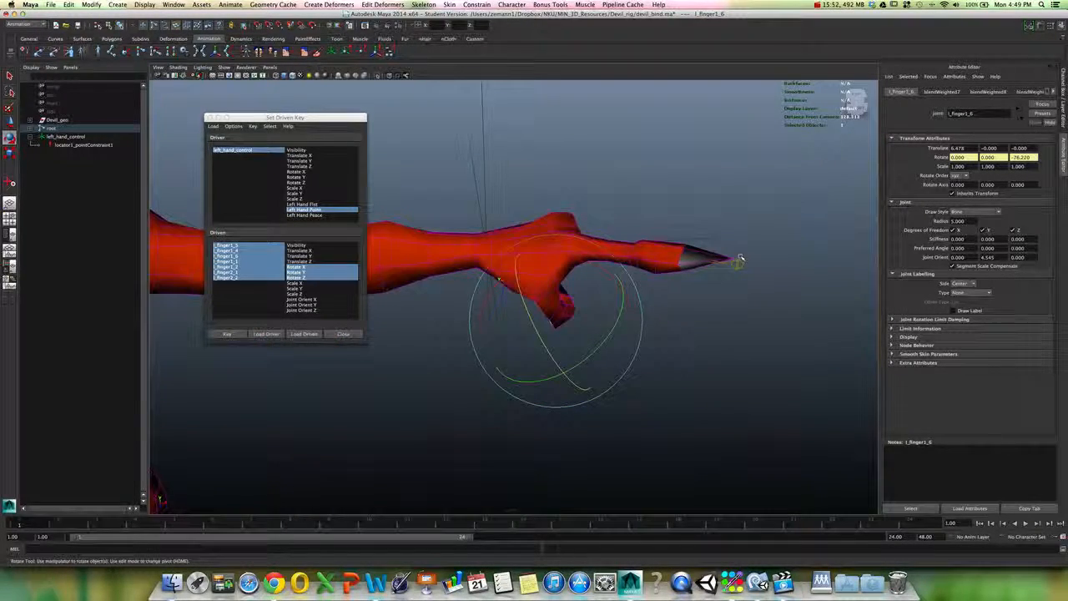
Straighten the pointing finger in line with the arm by rotating l_finger1_1 about 10.3 around Y.
alt+drag(738, 263, 697, 380)
key(q)
click(617, 214)
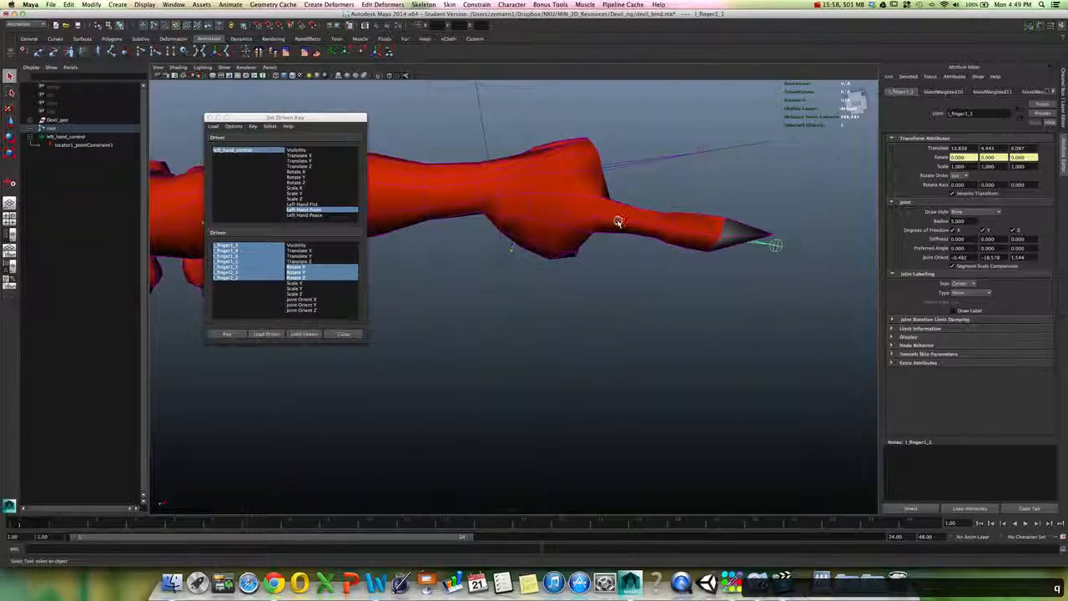
key(e)
key(4)
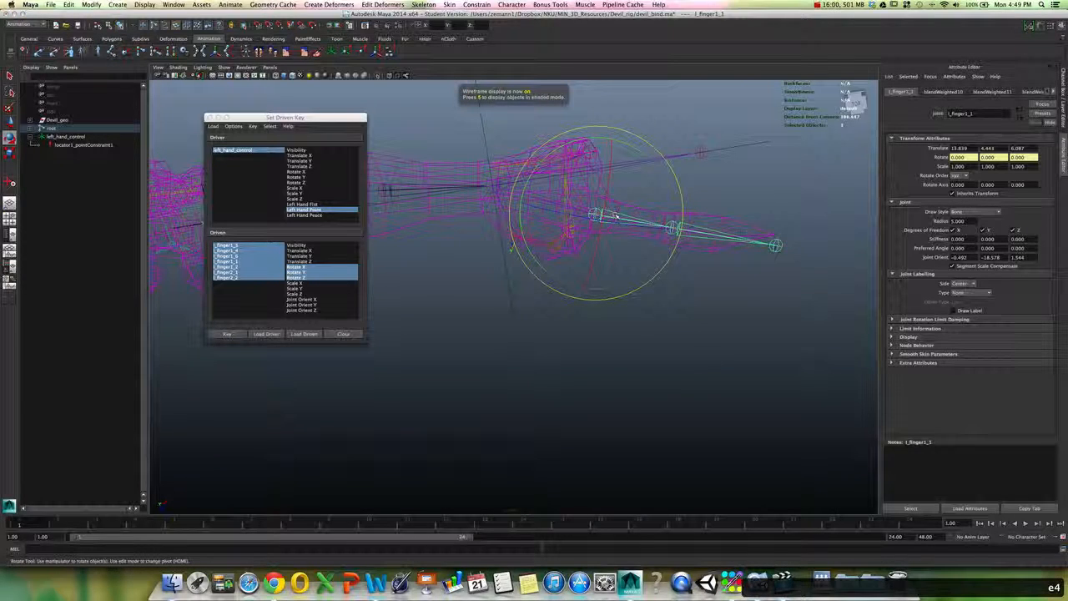
key(q)
key(e)
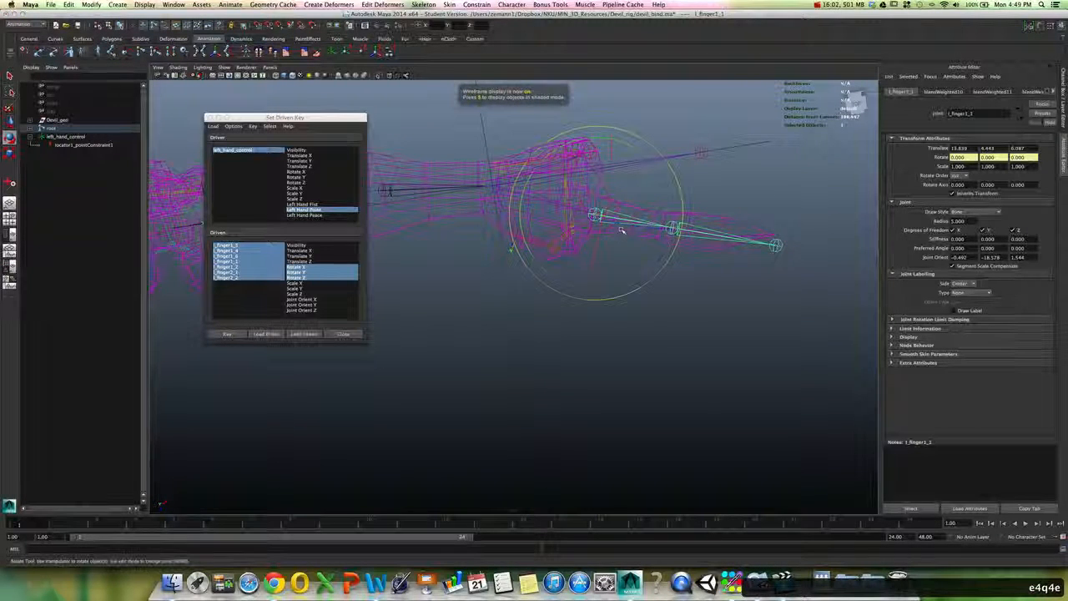
key(4)
key(5)
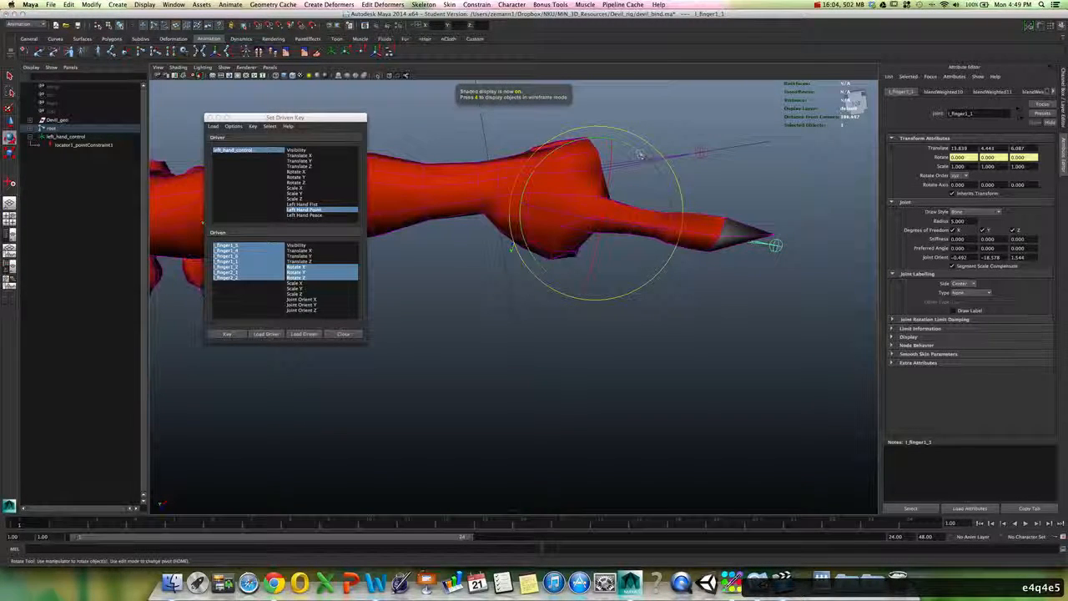
drag(640, 156, 625, 143)
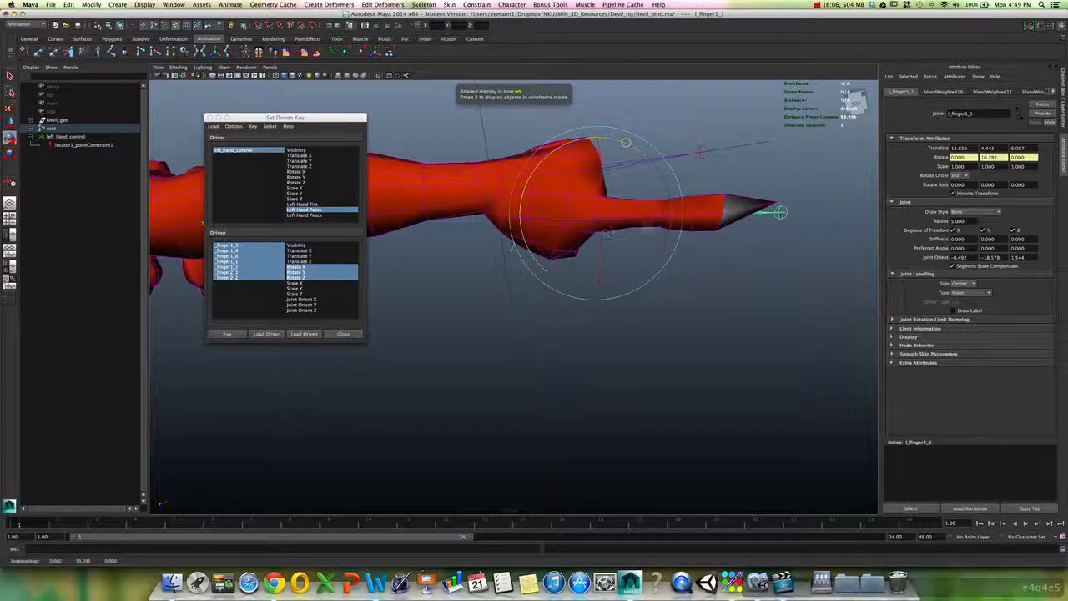
Select l_finger1_2 and rotate it about 5.6 around Z to straighten the tip of the pointing finger.
click(736, 293)
click(707, 216)
click(722, 219)
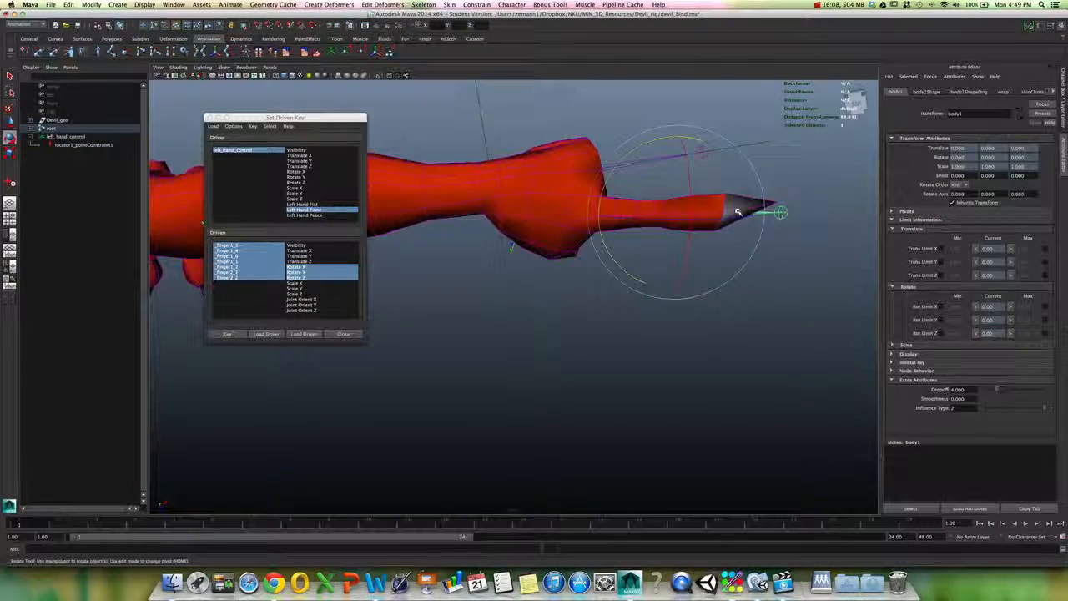
alt+drag(764, 215, 763, 268)
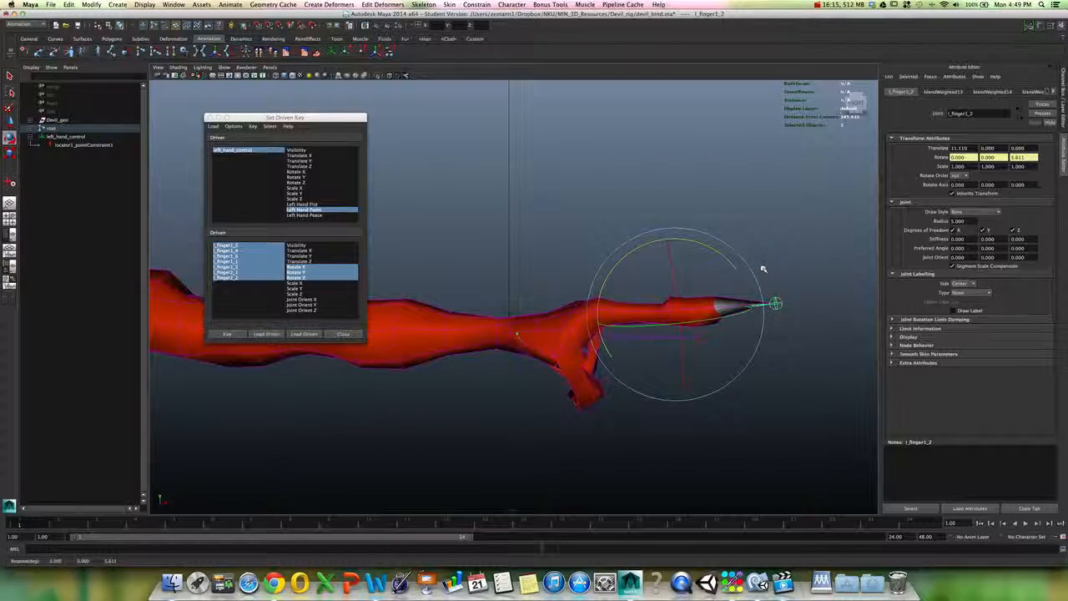
Select l_finger1_1 and rotate it to about 1.1, 8.2 and 6.1 in X, Y and Z to refine the pointing finger.
click(569, 315)
click(628, 320)
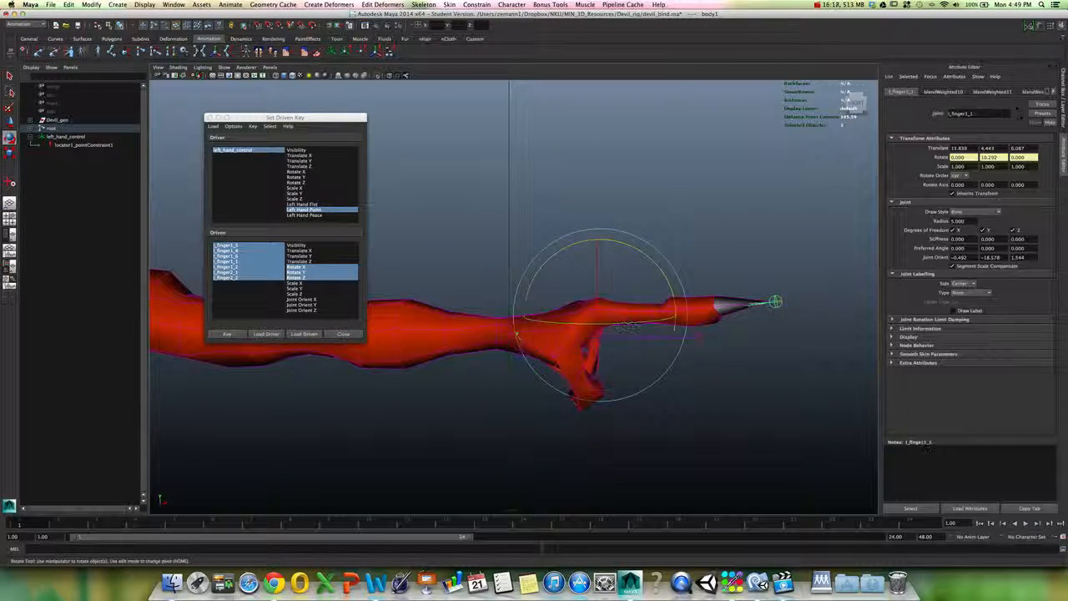
drag(668, 293, 555, 379)
alt+right_drag(556, 380, 432, 356)
drag(633, 238, 633, 241)
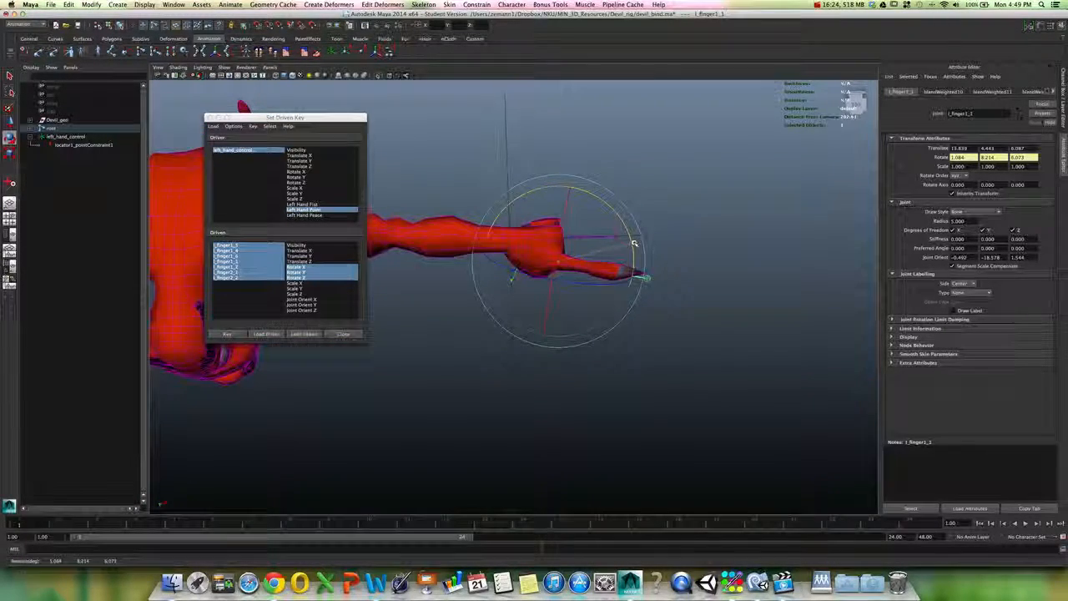
Inspect the pointing hand, and set a driven key linking the finger joints' rotations to Left Hand Point.
alt+drag(618, 322, 559, 365)
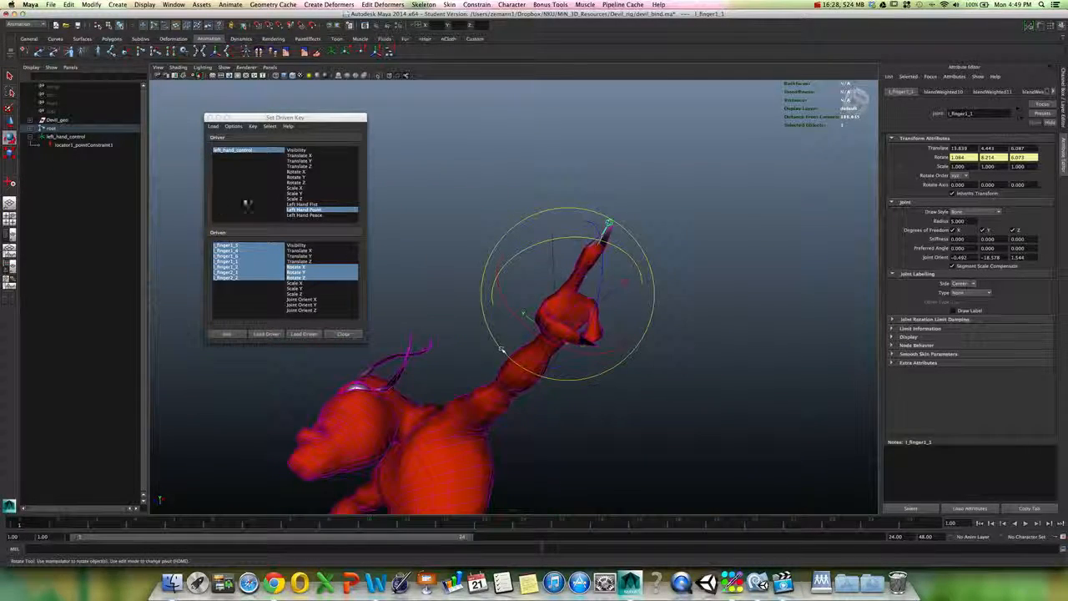
alt+drag(554, 277, 580, 312)
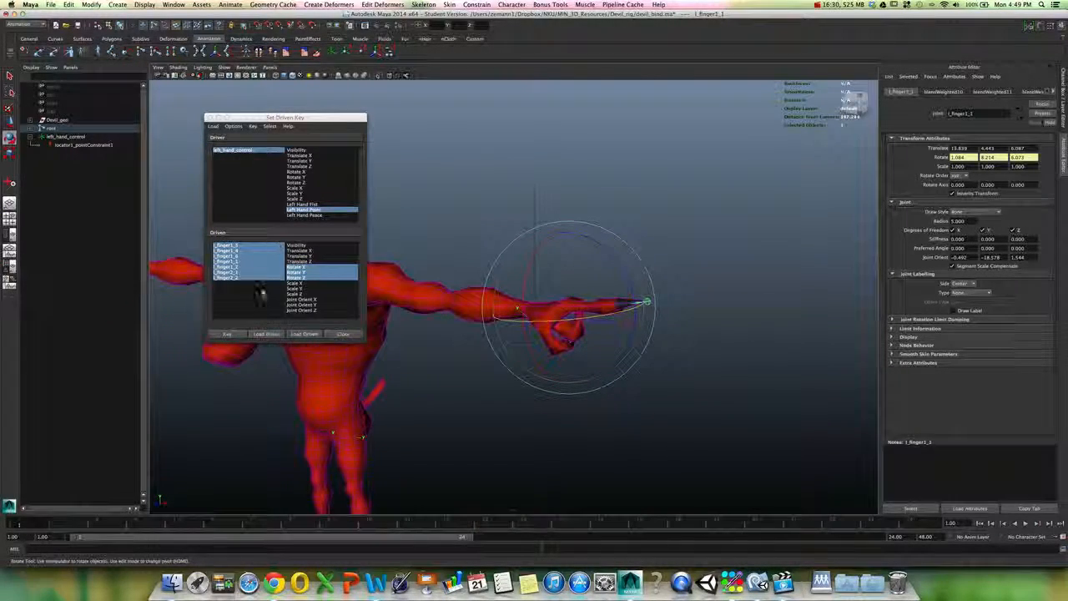
click(226, 333)
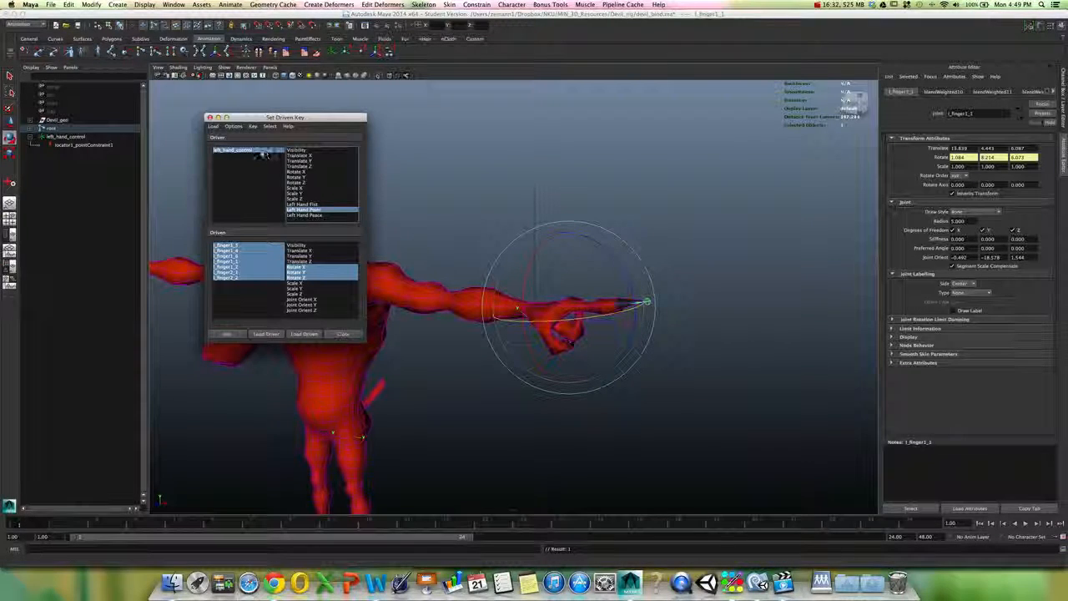
Select left_hand_control and test its Left Hand Point and Left Hand Fist values, ending with point at 0 and fist at about 0.343.
click(229, 151)
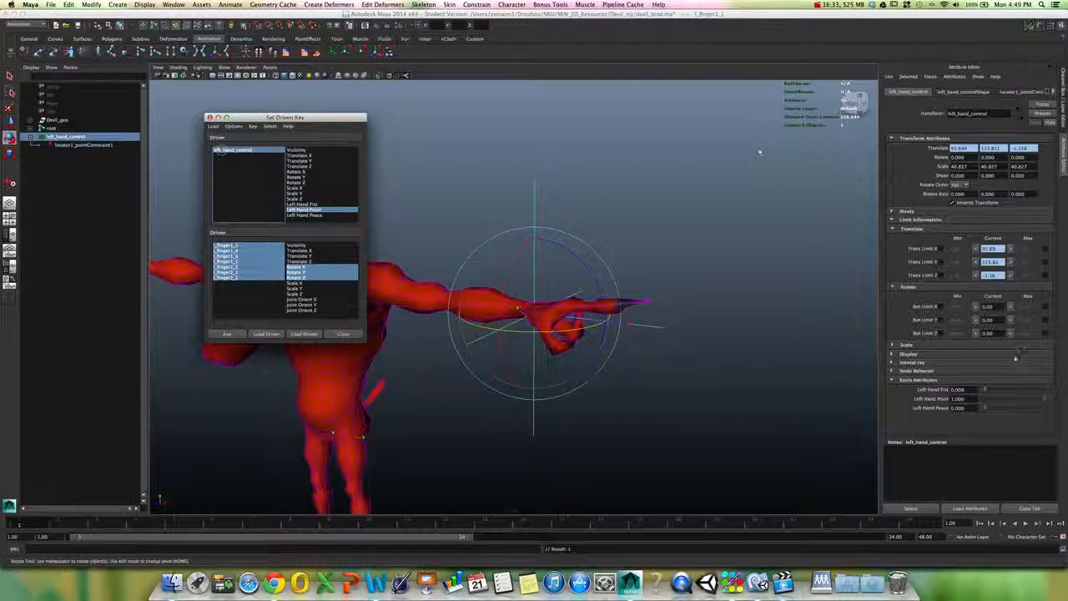
drag(1043, 400, 1065, 404)
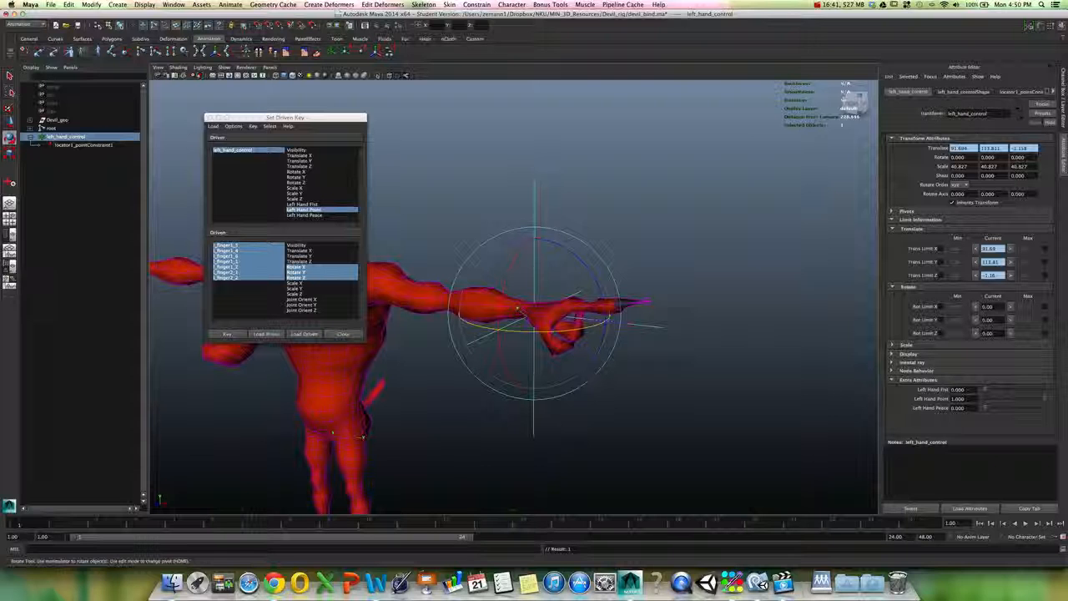
alt+drag(534, 359, 606, 355)
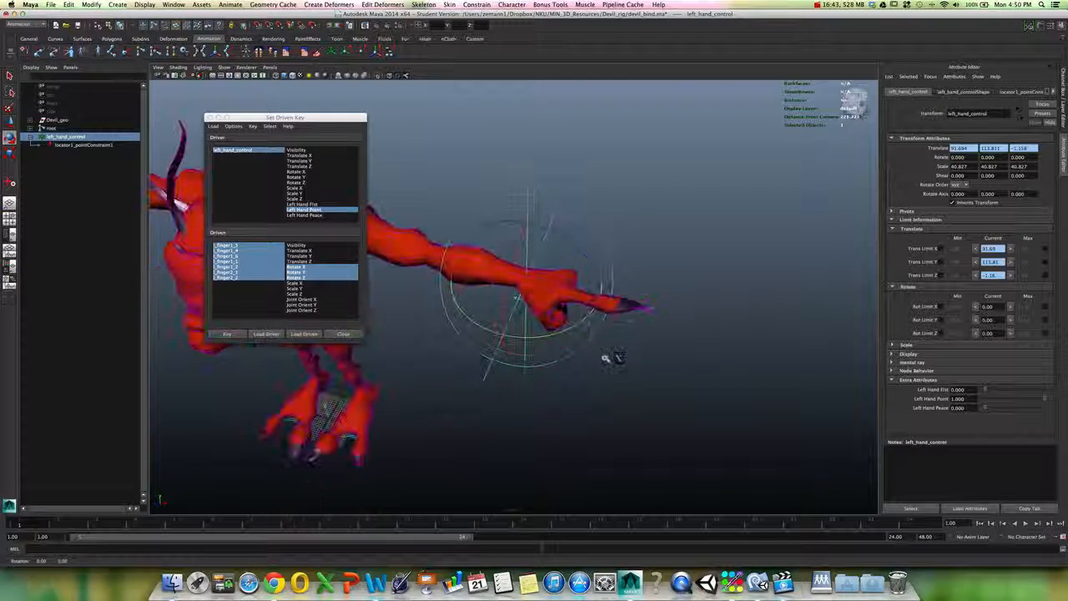
click(1020, 398)
mouse_move(1019, 399)
mouse_down()
mouse_move(997, 390)
mouse_move(1014, 399)
mouse_up()
ctrl+drag(1022, 398, 993, 397)
alt+drag(787, 381, 742, 331)
mouse_move(994, 391)
mouse_down()
mouse_move(1003, 388)
mouse_move(981, 393)
mouse_move(1007, 390)
mouse_up()
mouse_move(750, 431)
alt+mouse_down()
mouse_move(737, 403)
mouse_move(739, 422)
alt+mouse_up()
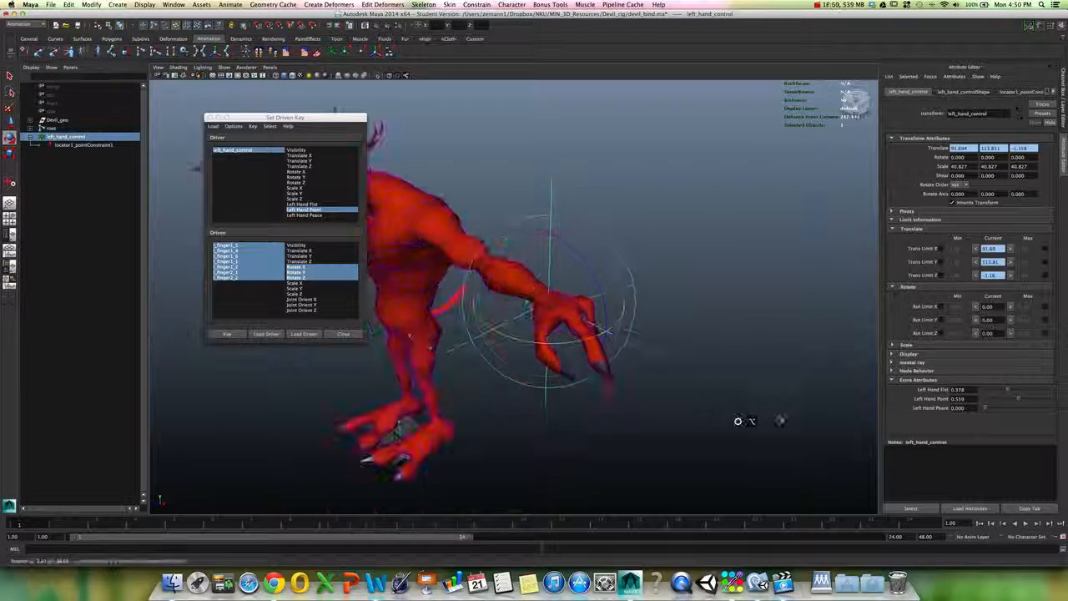
mouse_move(1006, 390)
mouse_down()
mouse_move(974, 394)
mouse_move(1006, 390)
mouse_up()
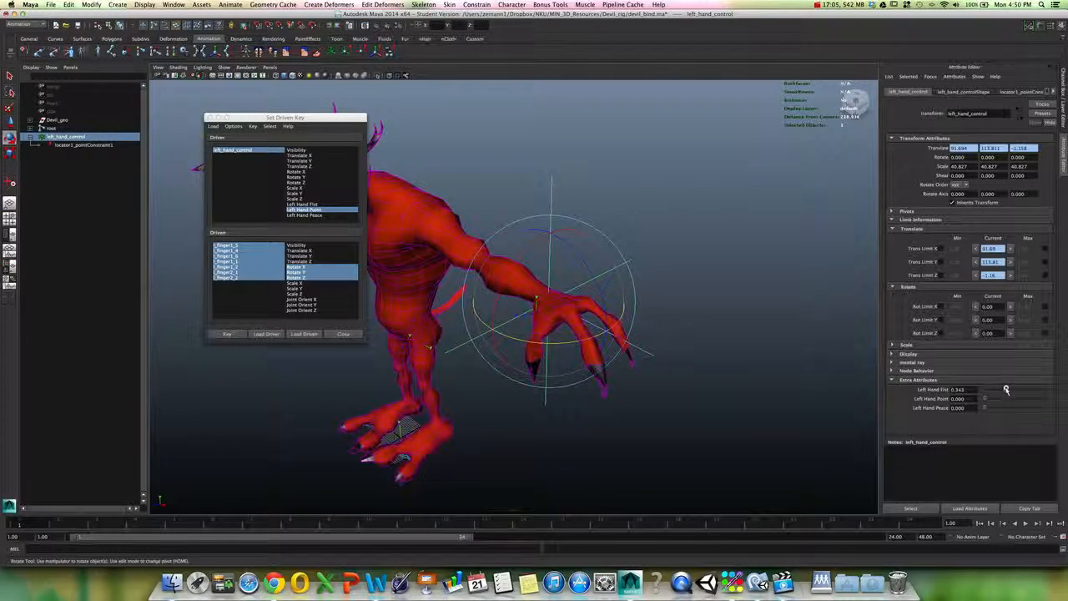
Close the Set Driven Key window and display left_hand_control's attributes in the Channel Box.
click(343, 334)
alt+drag(367, 335, 539, 349)
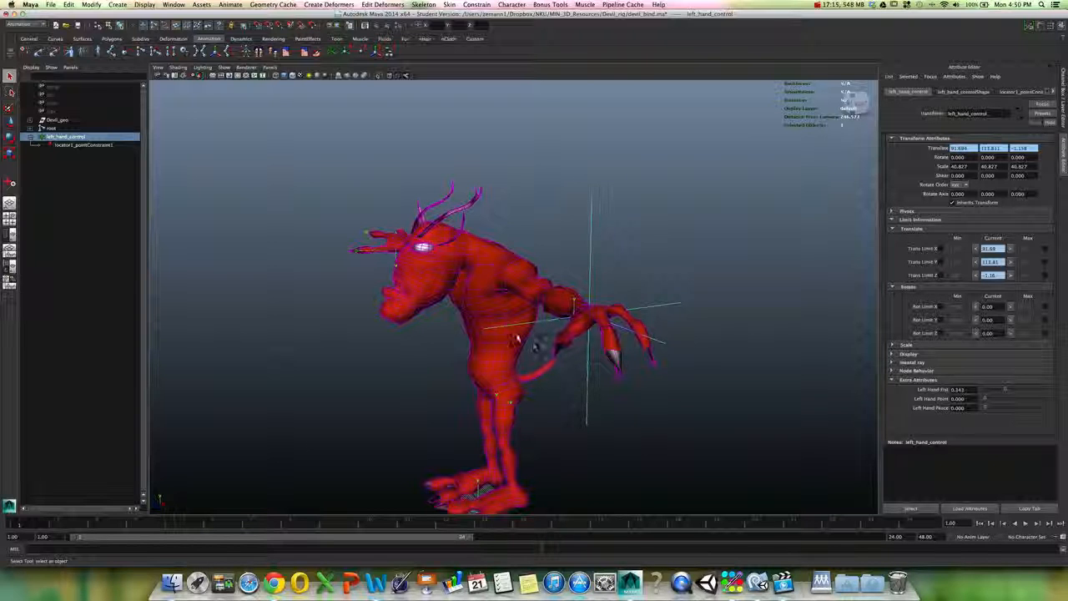
mouse_move(538, 343)
alt+mouse_down()
mouse_move(548, 329)
mouse_move(556, 336)
mouse_move(538, 338)
alt+mouse_up()
alt+right_drag(521, 342, 547, 314)
alt+drag(548, 317, 542, 313)
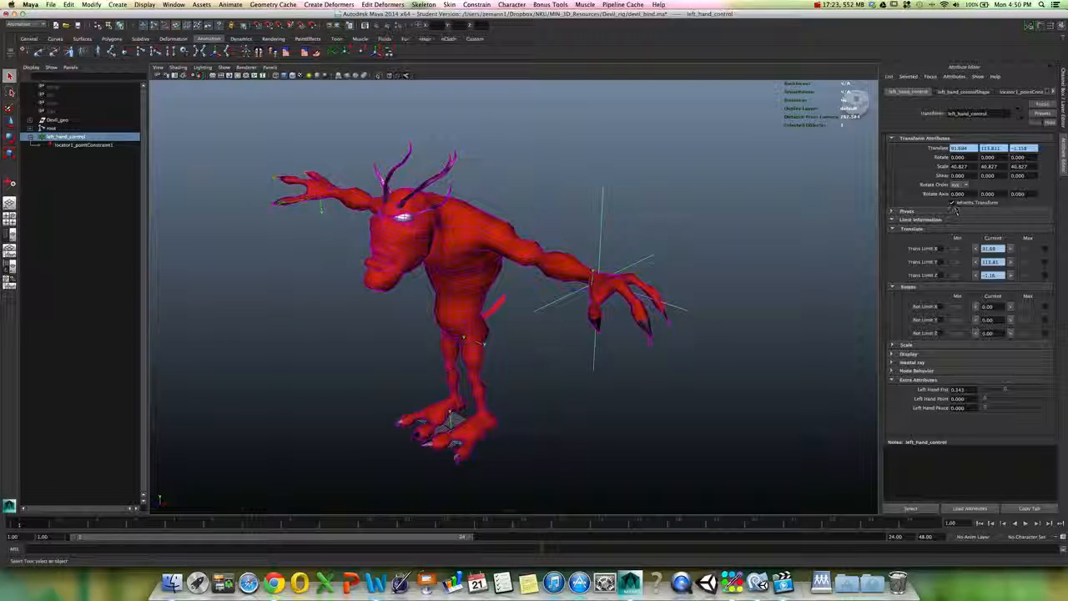
click(1064, 120)
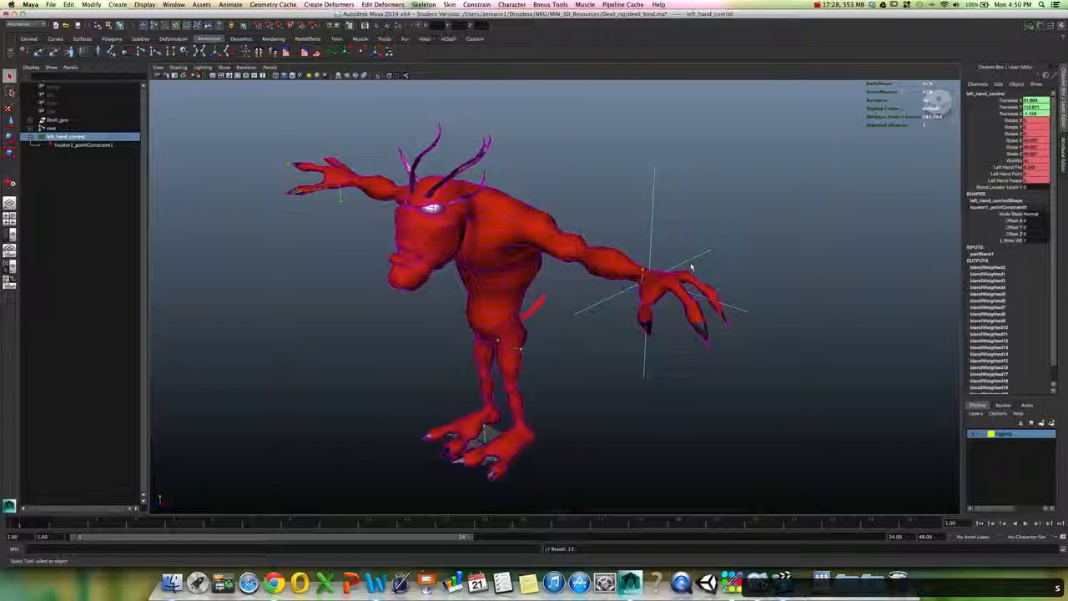
Undo the keyframe on all of left_hand_control's channels and key only Left Hand Fist, Left Hand Point and Left Hand Peace at frame 1.
mouse_move(765, 256)
alt+mouse_down()
mouse_move(772, 248)
mouse_move(808, 267)
mouse_move(779, 262)
alt+mouse_up()
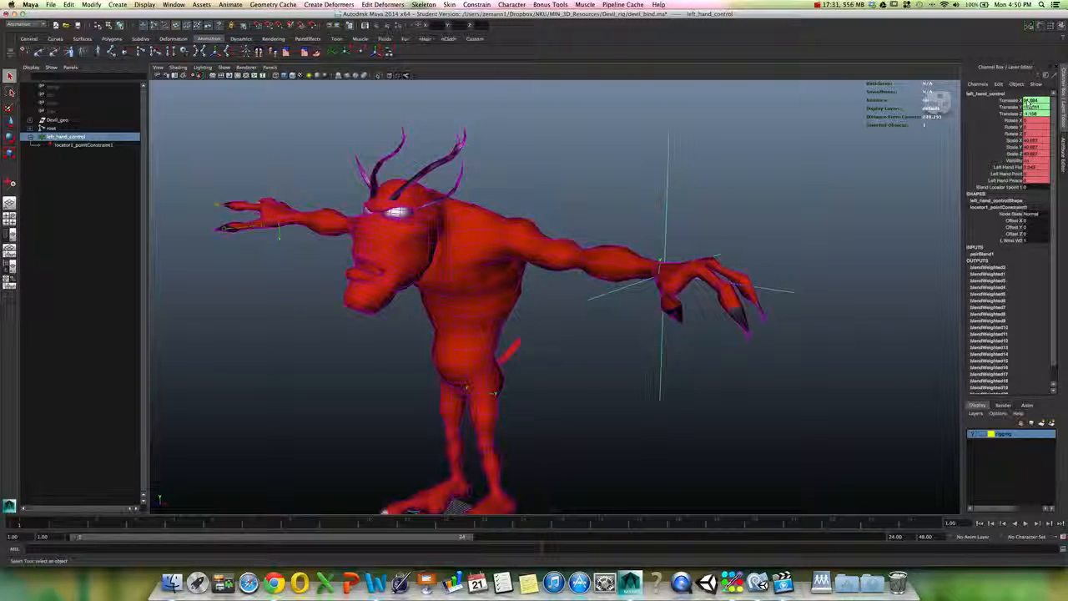
key(ctrl+z)
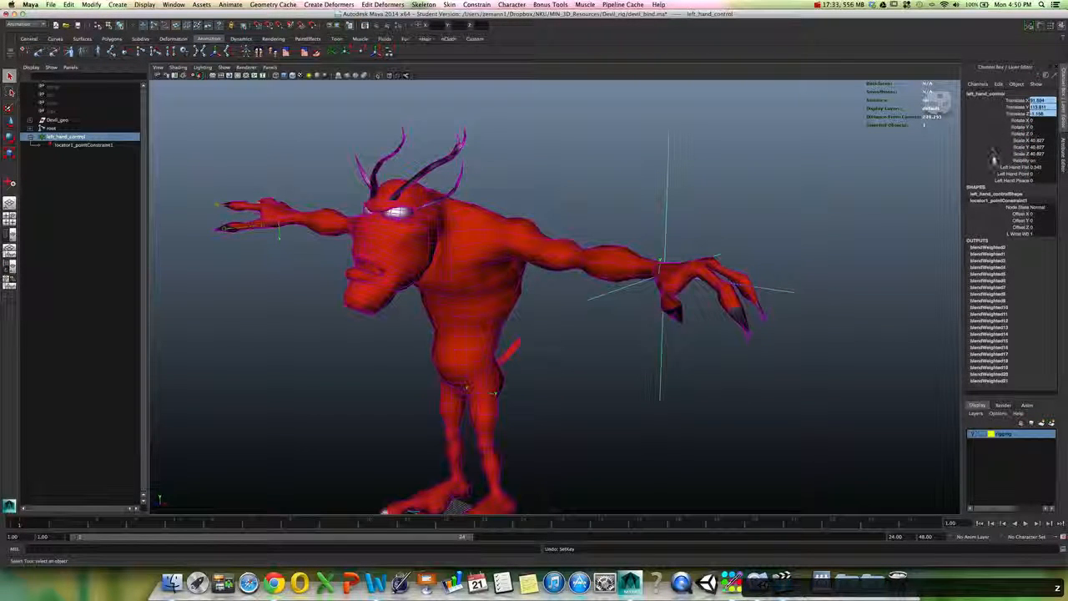
drag(995, 166, 1002, 180)
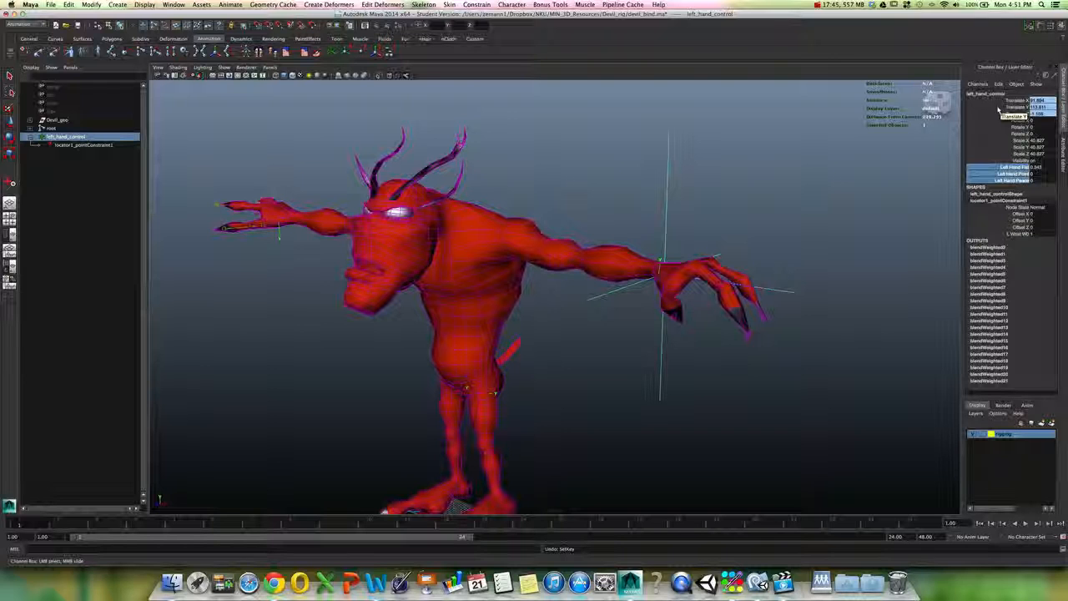
drag(1000, 100, 997, 187)
click(999, 100)
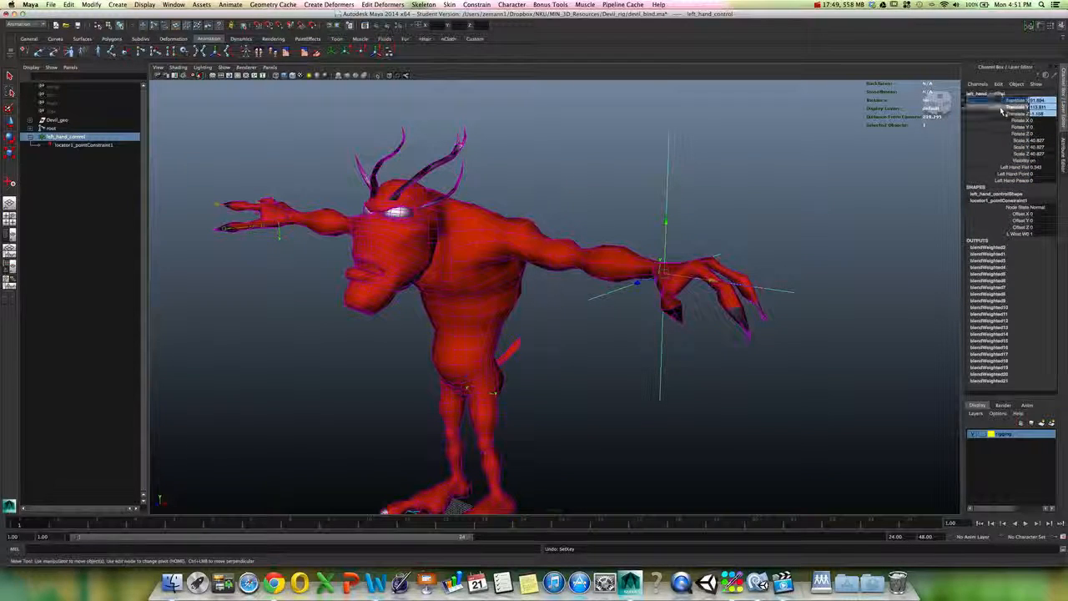
ctrl+drag(998, 167, 995, 182)
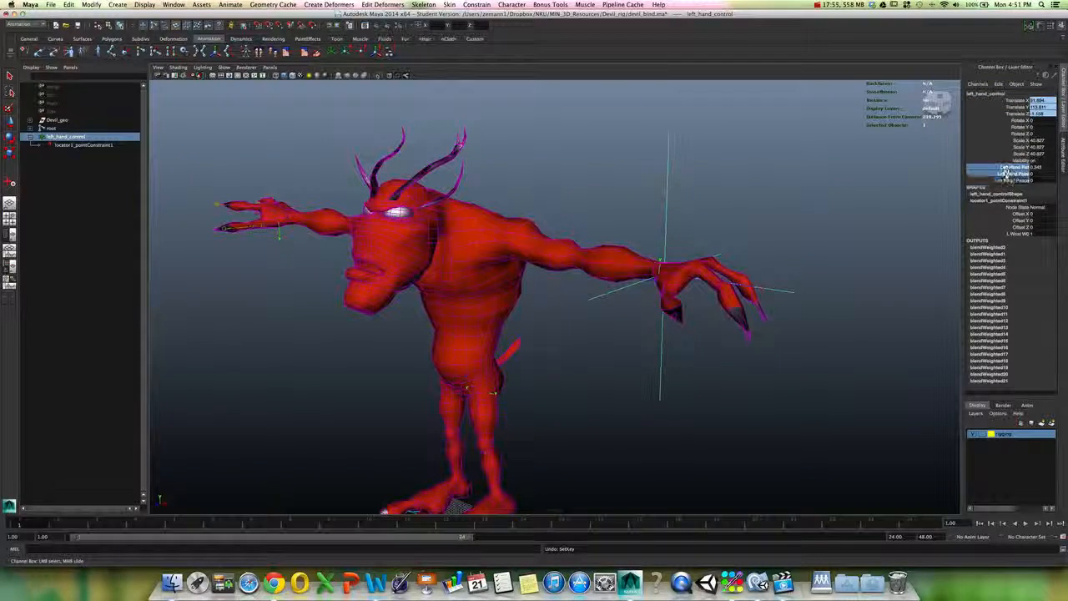
right_click(1001, 183)
click(1005, 193)
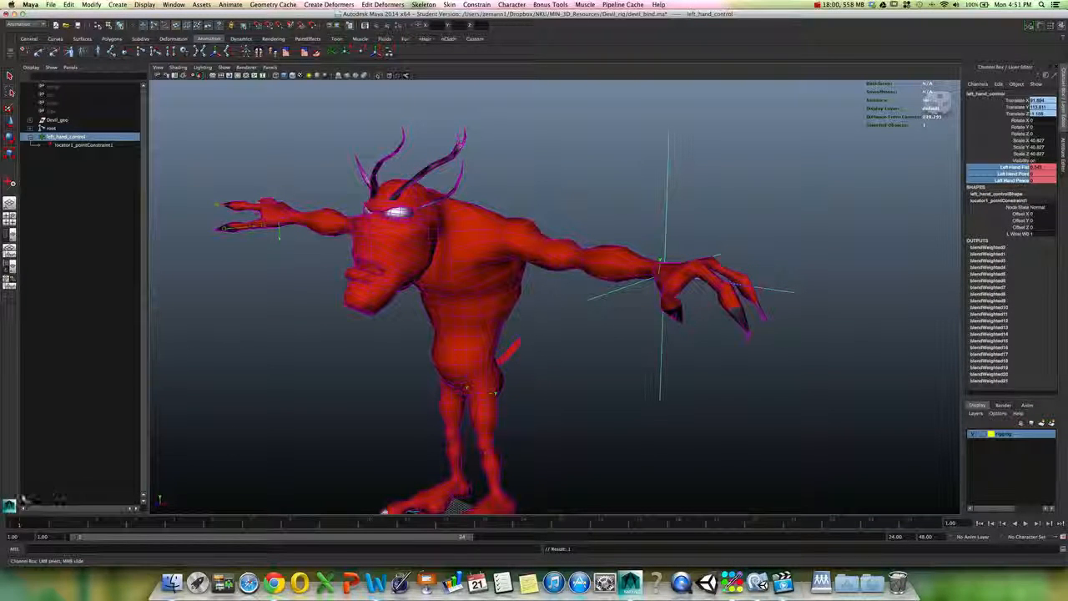
At frame 10, raise Left Hand Fist until the hand closes into a fist, and key that attribute.
drag(22, 525, 107, 533)
drag(305, 550, 381, 549)
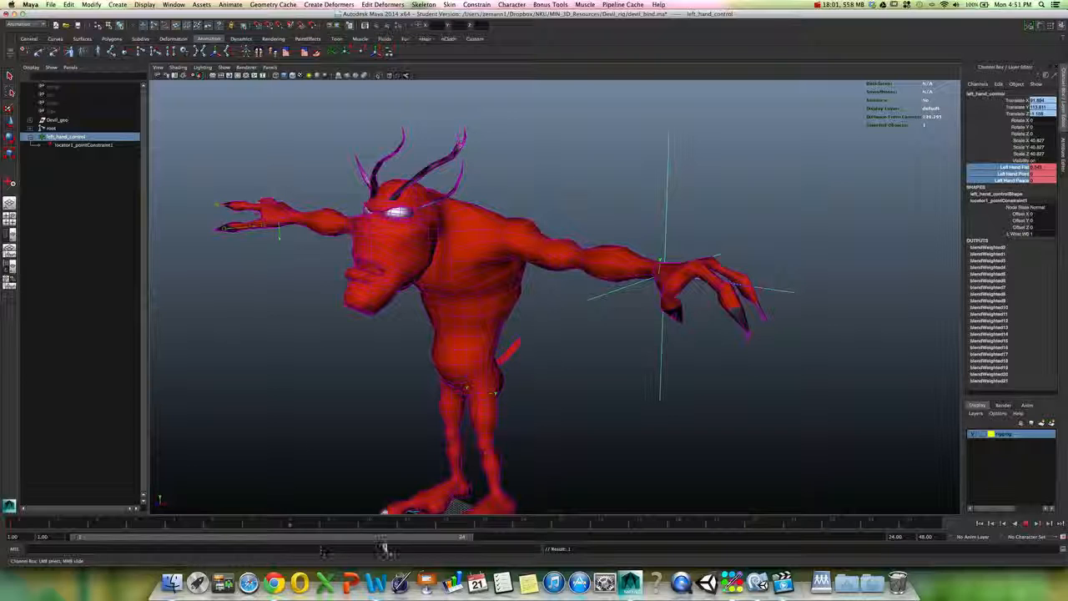
click(1015, 167)
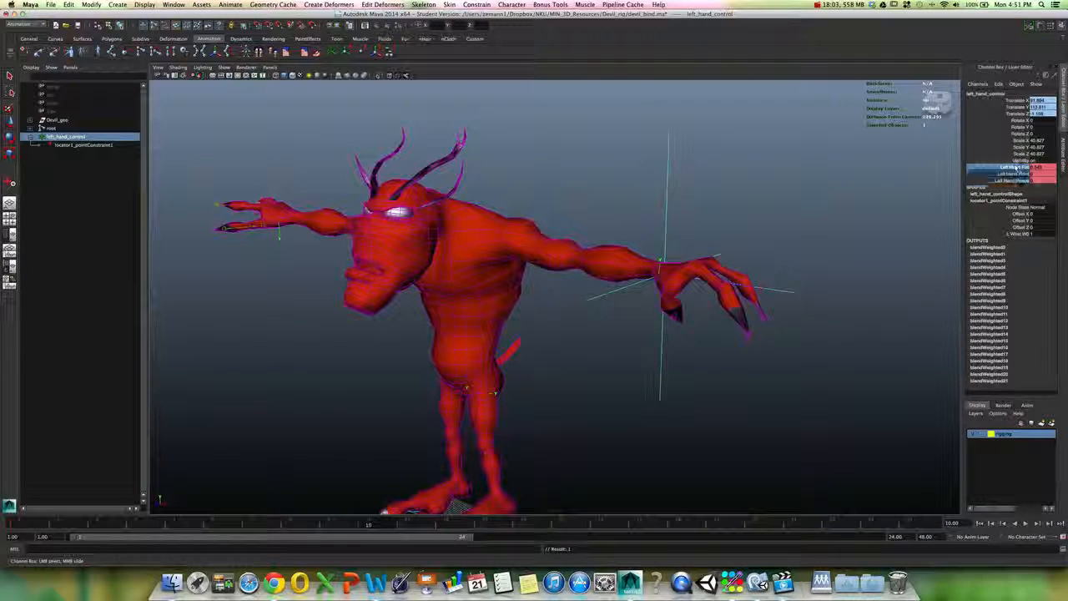
middle_drag(827, 181, 836, 183)
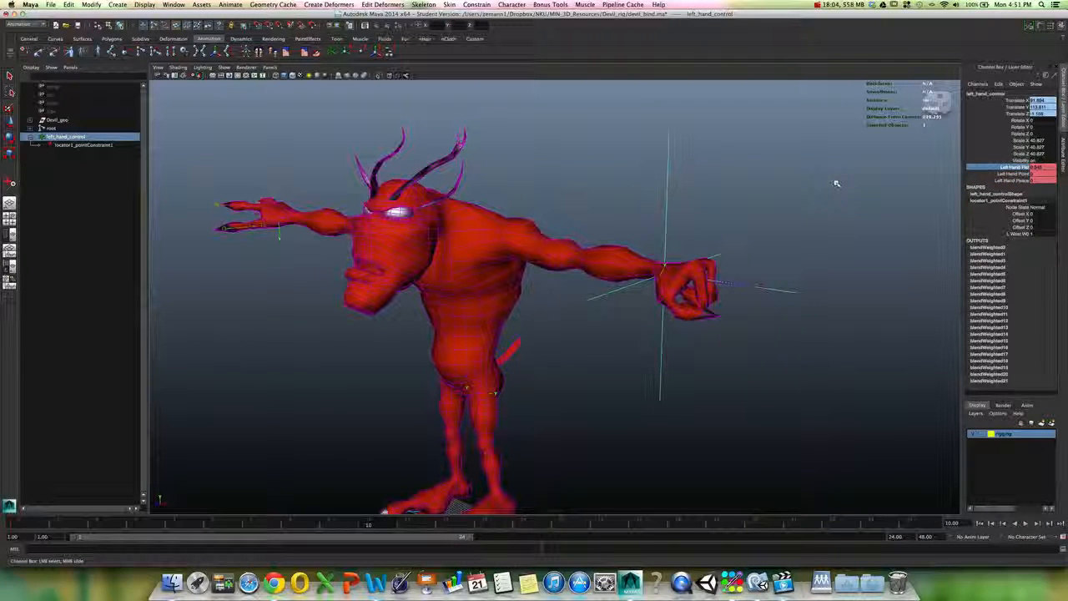
right_click(991, 168)
click(991, 180)
At frame 20, adjust Left Hand Point and Left Hand Fist so the index finger points while the other fingers stay curled.
drag(26, 526, 359, 538)
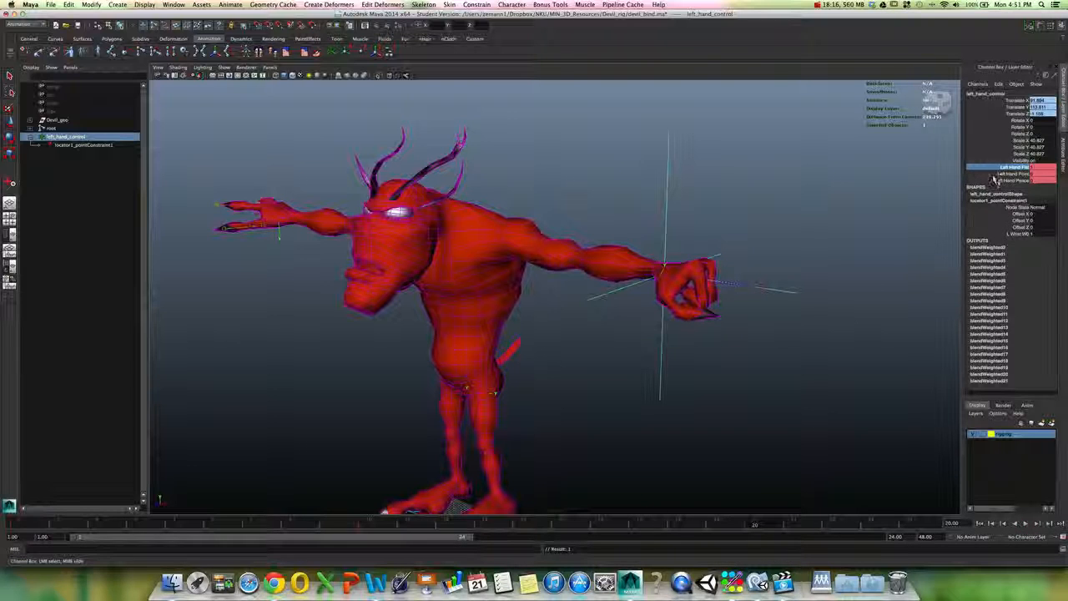
middle_drag(853, 181, 875, 182)
click(989, 174)
click(1014, 167)
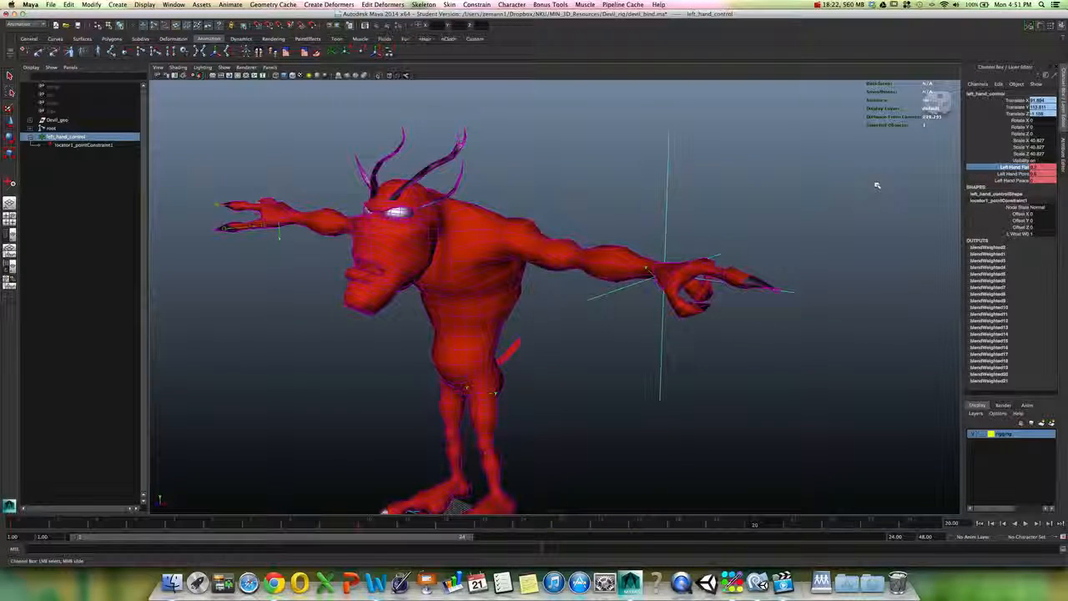
alt+drag(858, 193, 851, 195)
middle_drag(851, 196, 851, 195)
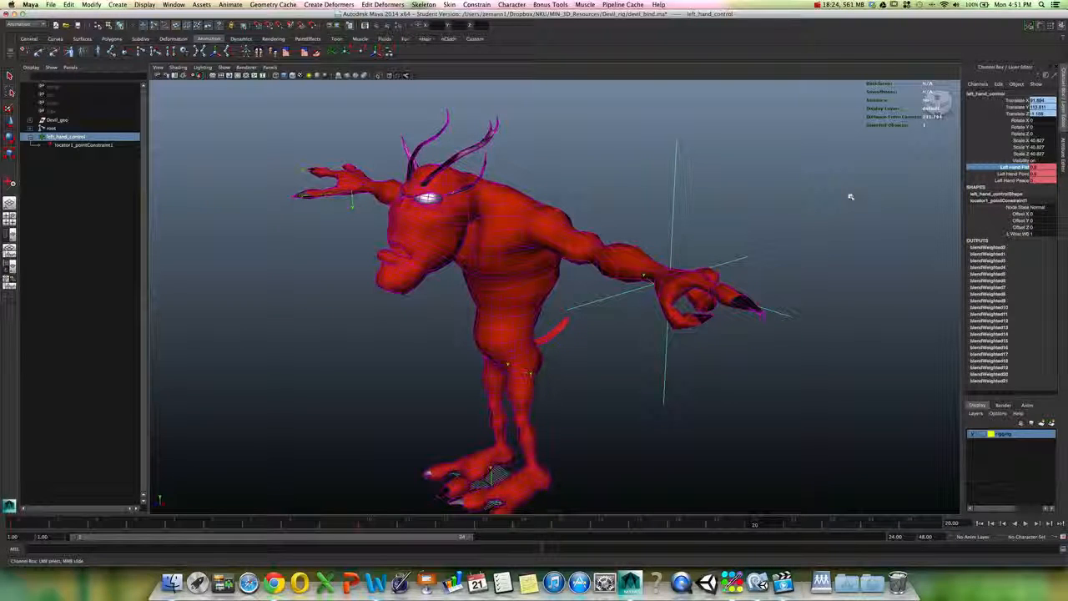
alt+drag(851, 196, 873, 191)
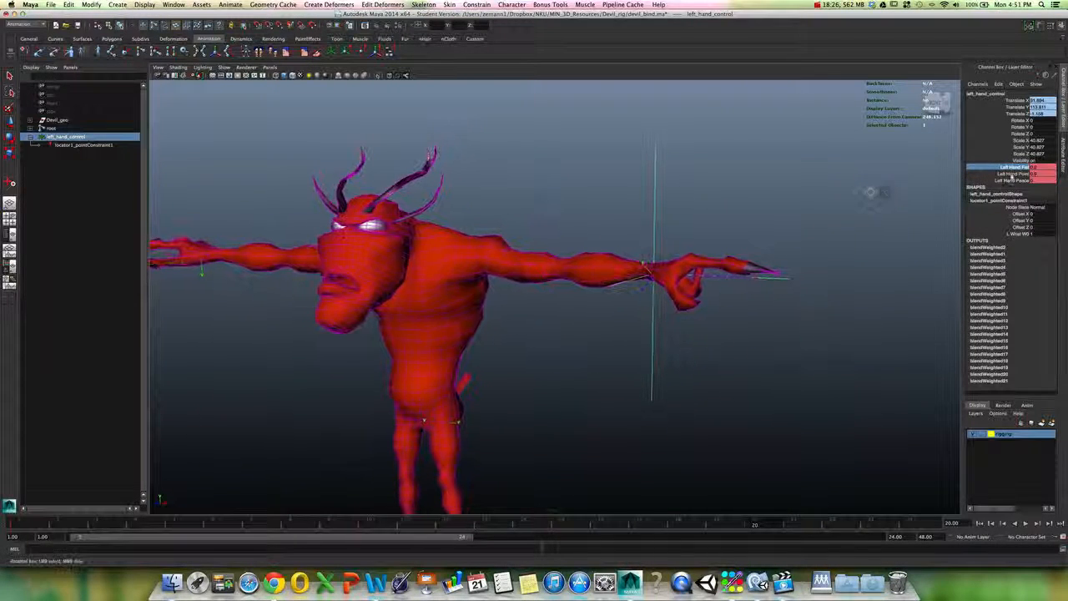
Key Left Hand Fist, Left Hand Point and Left Hand Peace together at frame 20.
drag(1012, 168, 1011, 173)
right_click(1006, 180)
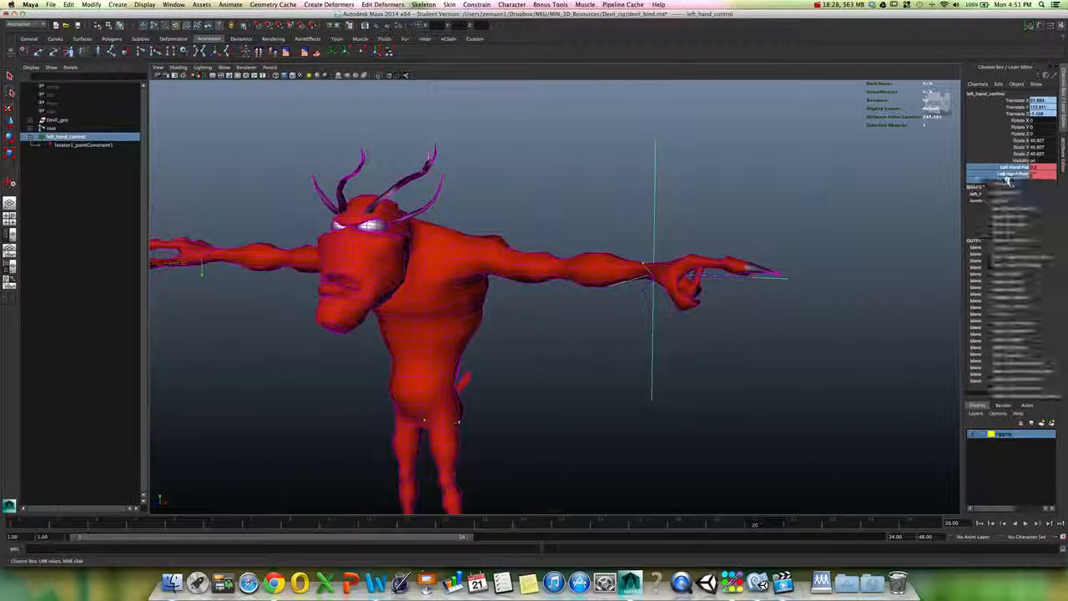
click(1006, 192)
Scrub through the hand animation and examine the finger poses around frames 10 to 13 from several angles.
mouse_move(59, 524)
mouse_down()
mouse_move(43, 528)
mouse_move(546, 556)
mouse_move(503, 534)
mouse_move(361, 528)
mouse_move(670, 539)
mouse_move(708, 529)
mouse_move(508, 529)
mouse_up()
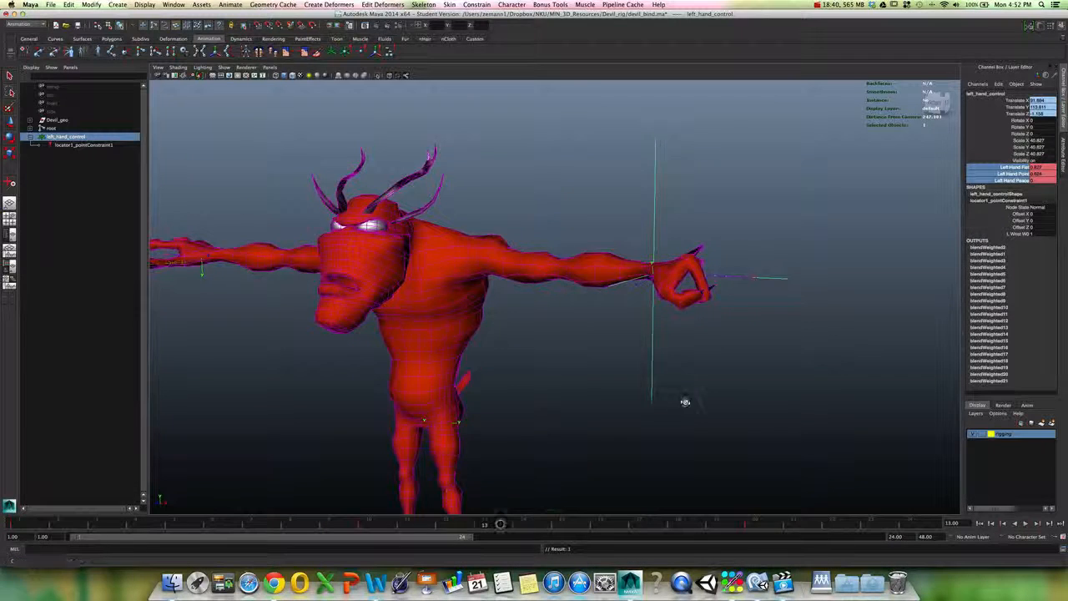
alt+drag(684, 401, 596, 419)
alt+right_drag(597, 419, 739, 429)
alt+drag(739, 429, 646, 405)
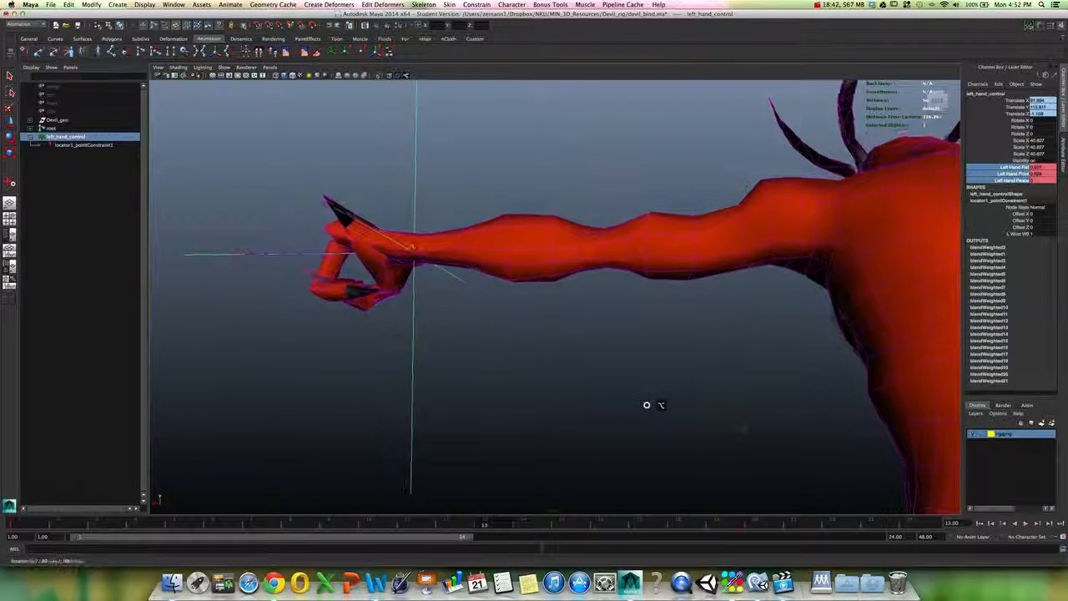
drag(364, 525, 379, 522)
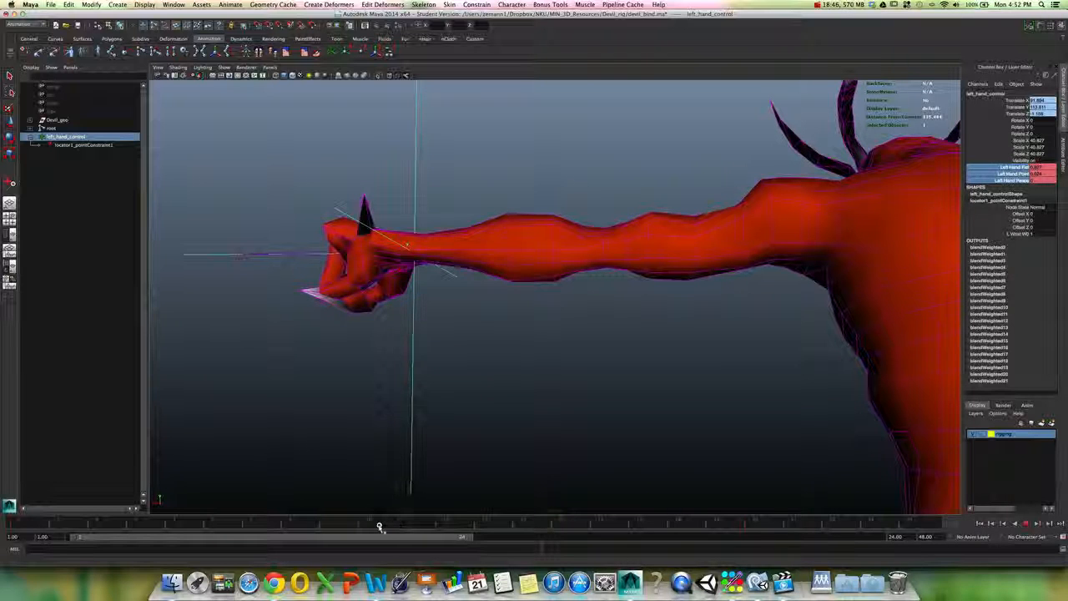
alt+drag(433, 408, 481, 413)
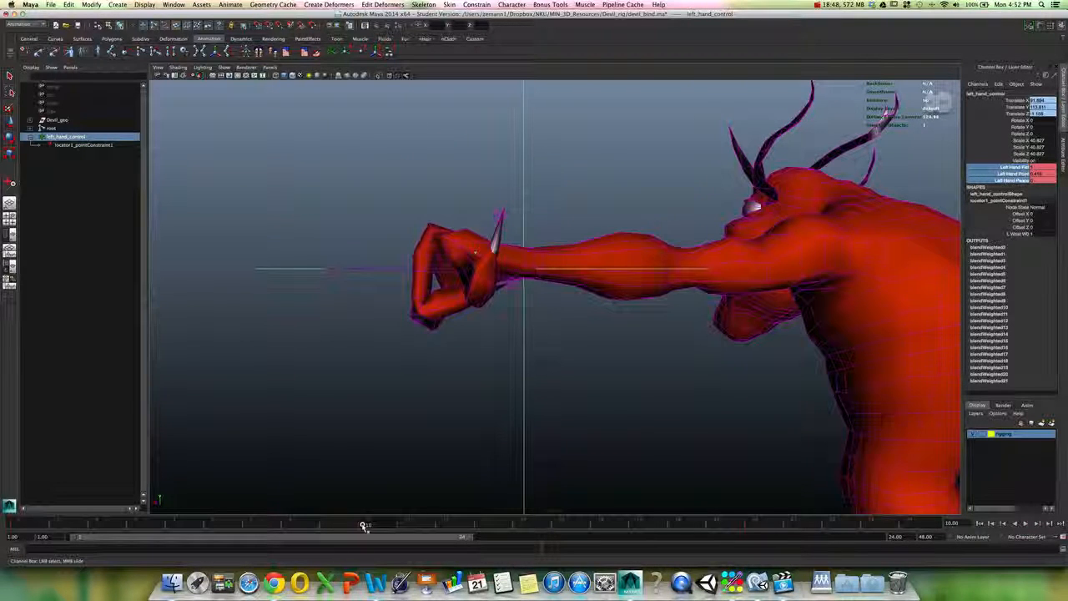
At frame 10, set Left Hand Point to 0 so that the index finger curls back into the fist.
drag(363, 525, 362, 529)
alt+drag(430, 421, 672, 363)
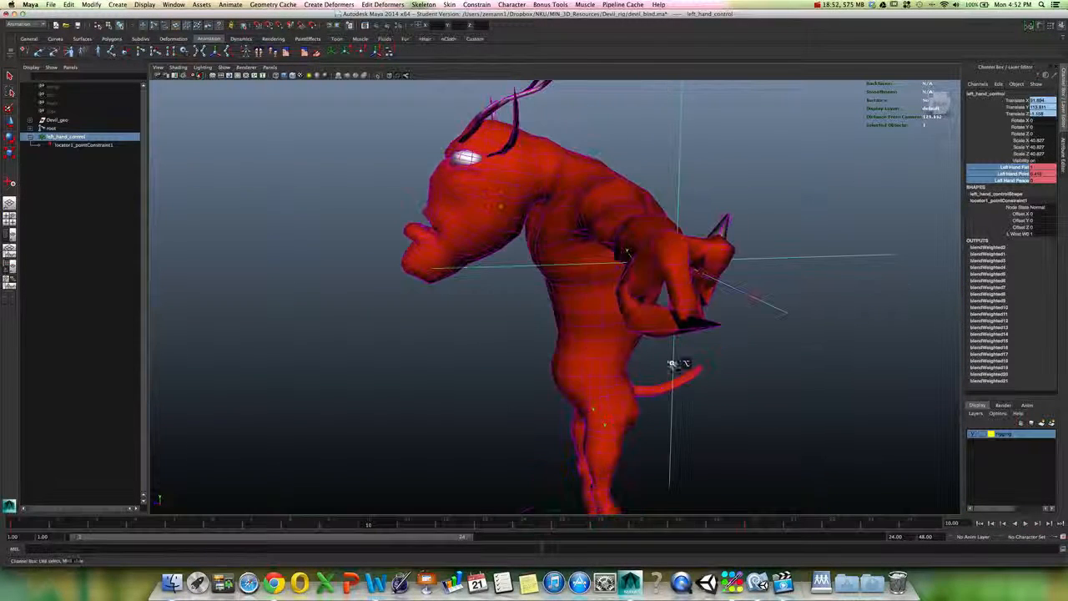
click(1039, 173)
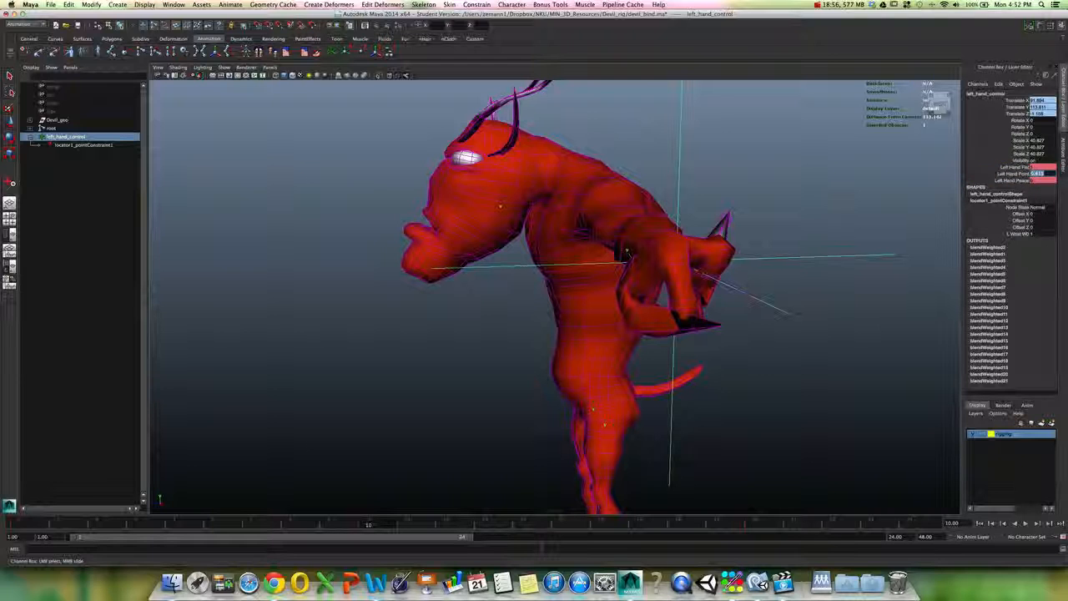
click(1014, 174)
text(0)
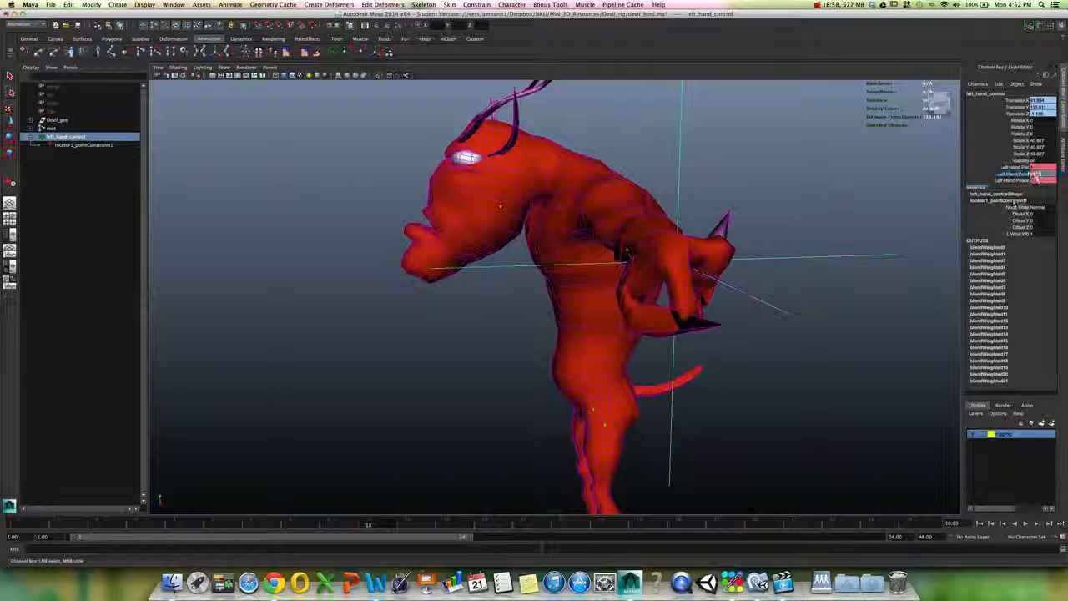
key(Return)
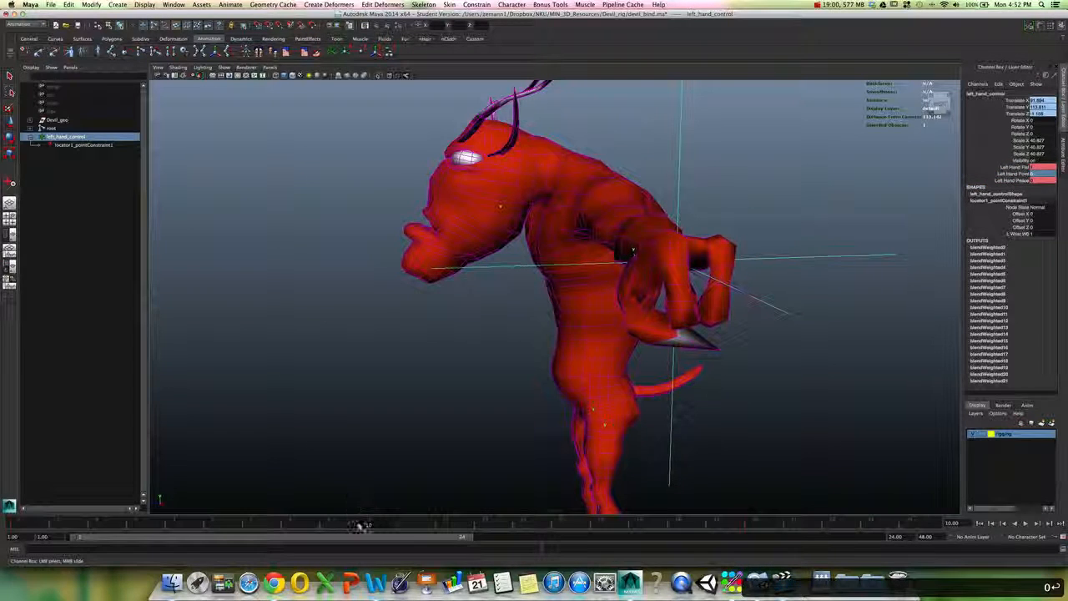
Key Left Hand Point and Left Hand Peace together at frame 10.
drag(1002, 174, 1002, 181)
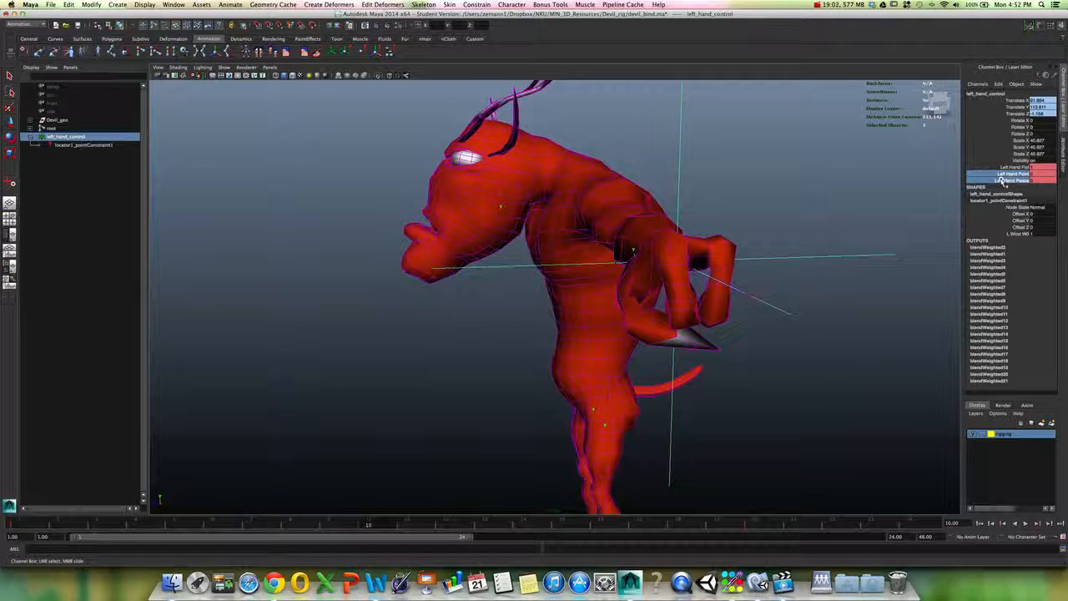
right_click(1002, 181)
click(1002, 192)
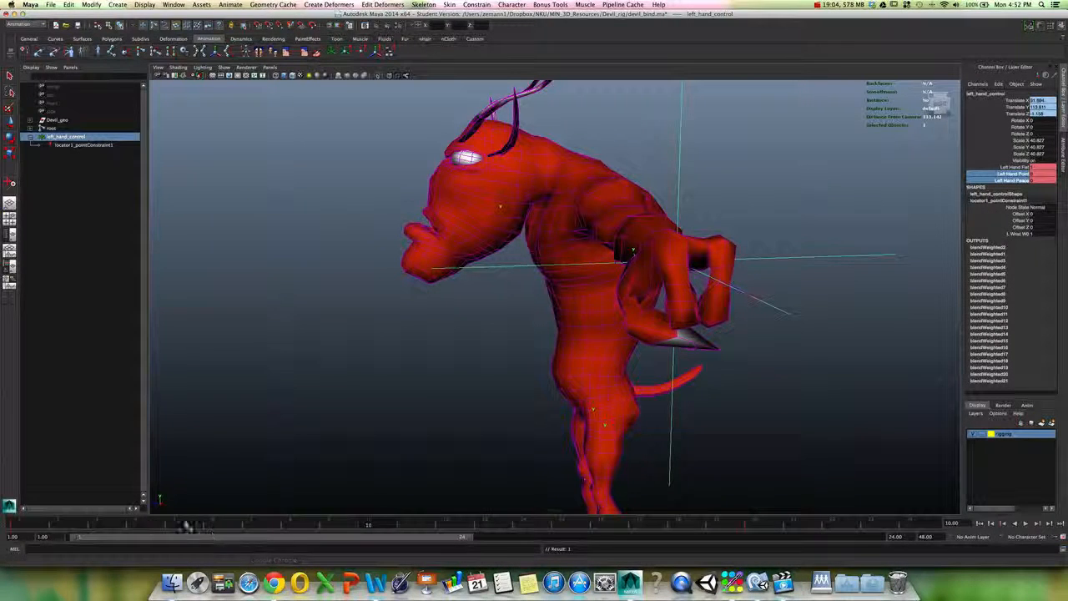
Play back the hand animation, scrub to frame 20, and examine the pointing pose from the side and front.
key(alt+v)
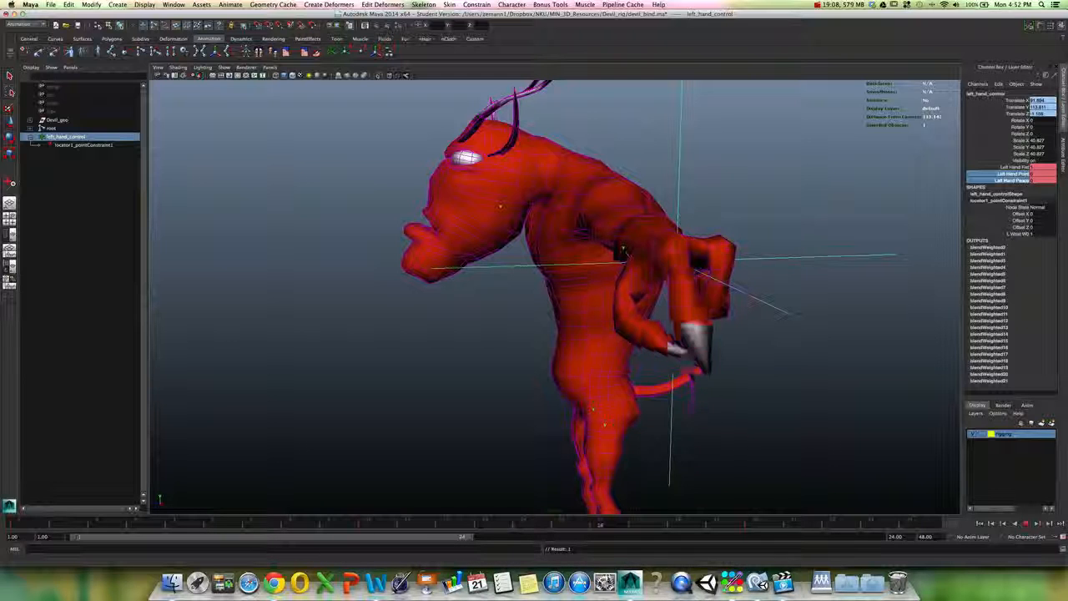
key(alt+v)
alt+drag(754, 457, 724, 453)
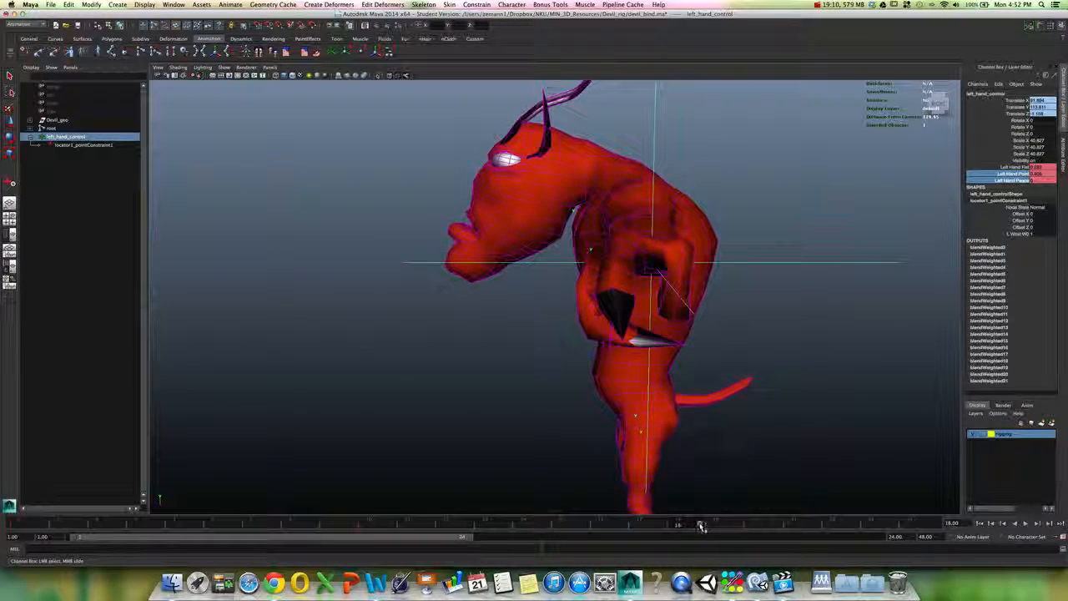
drag(699, 525, 753, 525)
alt+drag(725, 430, 653, 454)
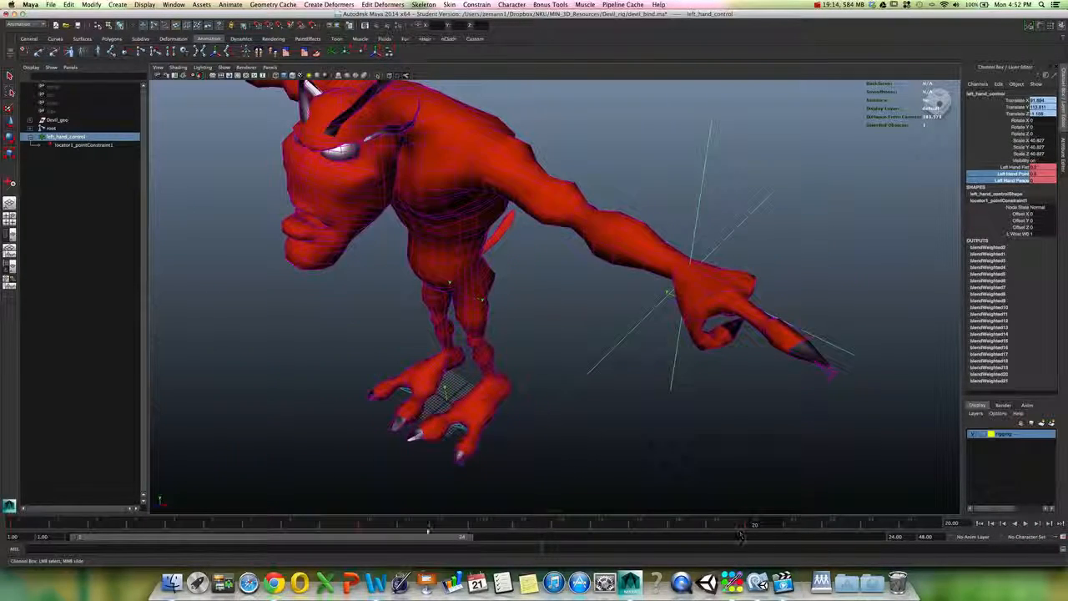
Replay the animation and inspect the fingers moving from fist to point from several viewing angles.
click(3, 529)
key(alt+v)
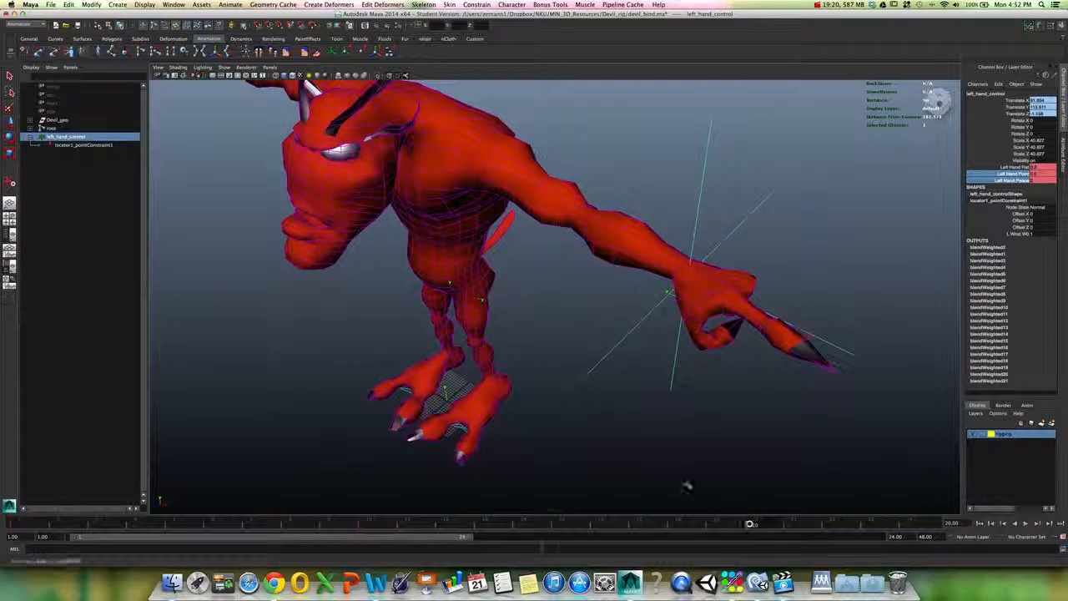
alt+drag(687, 487, 688, 368)
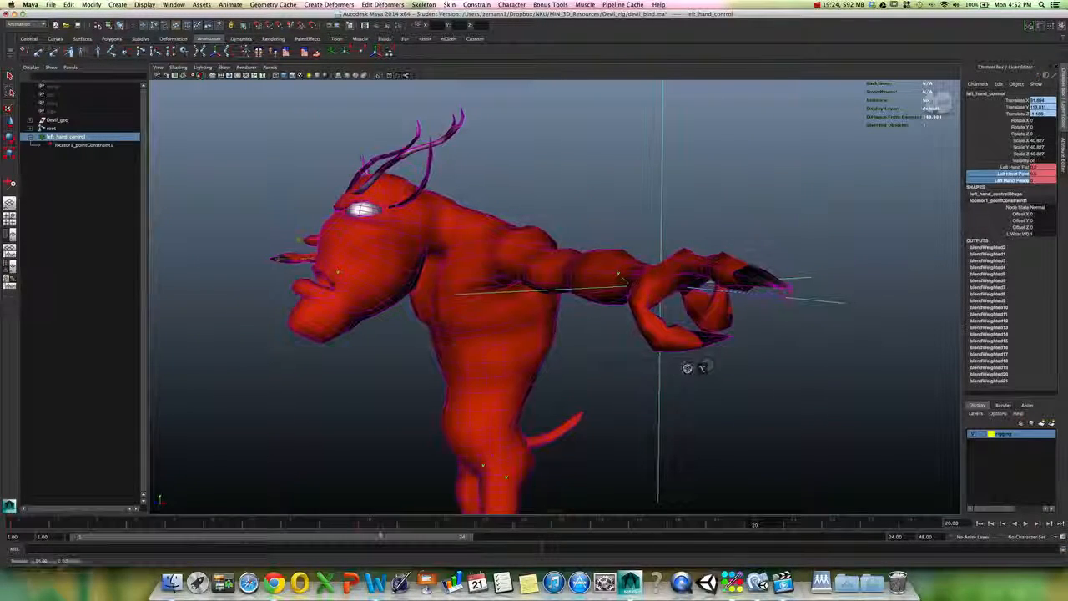
click(364, 521)
key(alt+v)
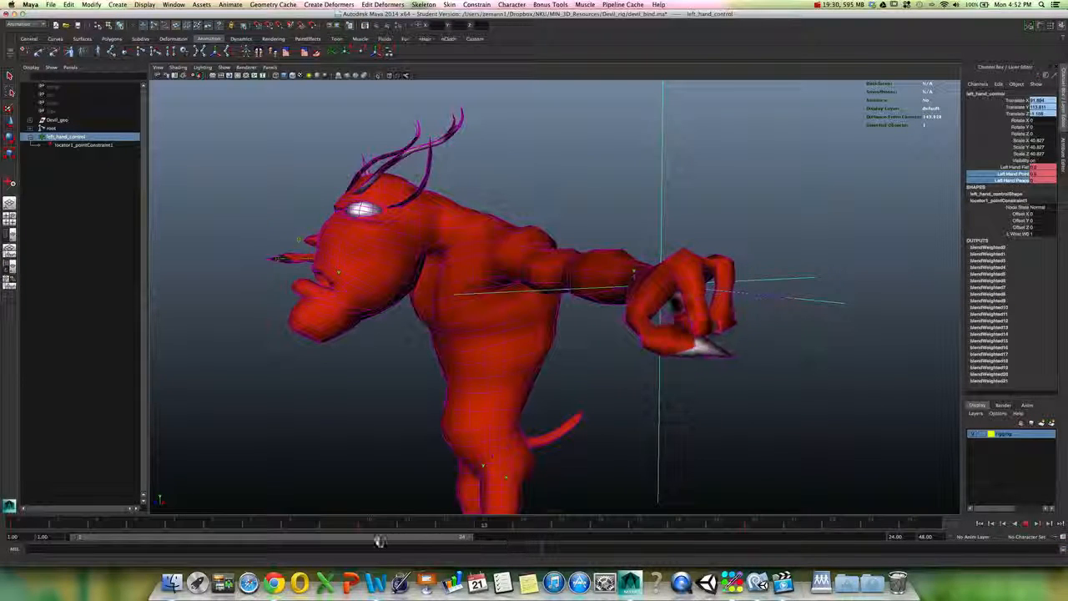
key(alt+v)
alt+drag(675, 374, 610, 375)
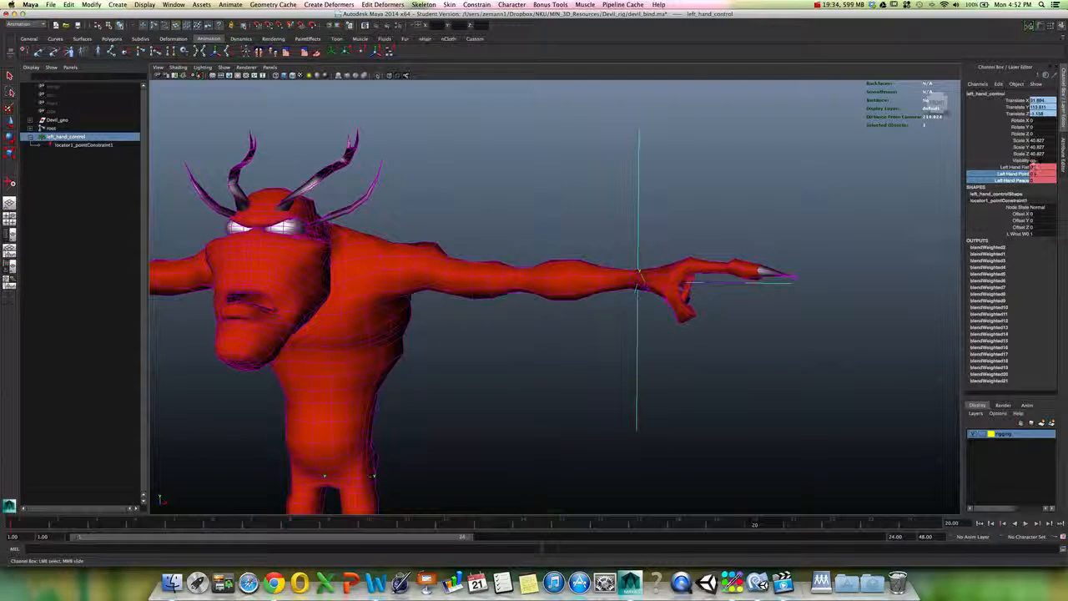
click(1033, 167)
click(997, 173)
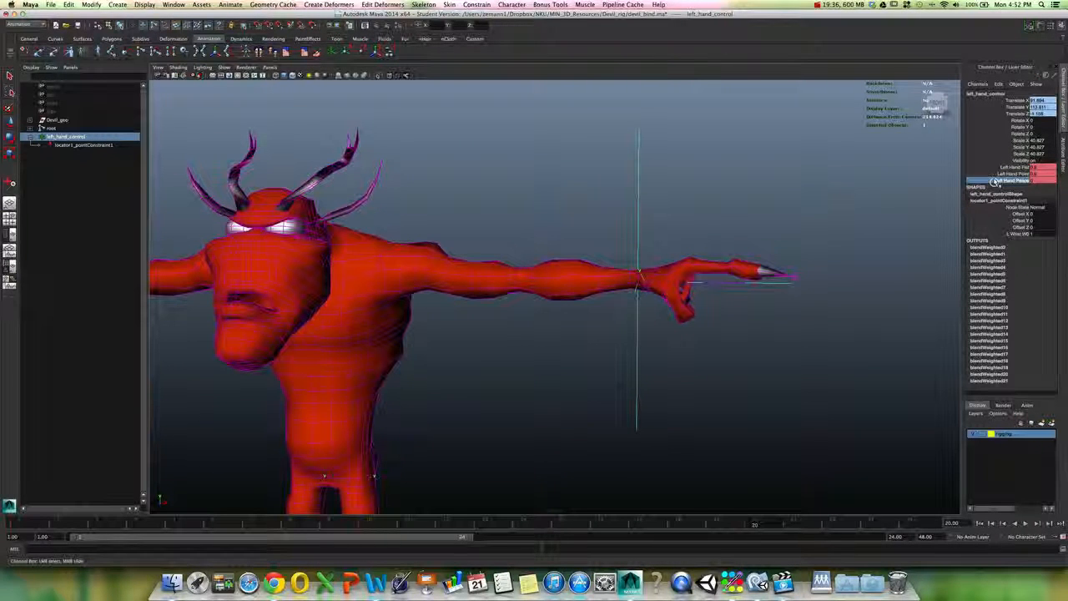
click(996, 167)
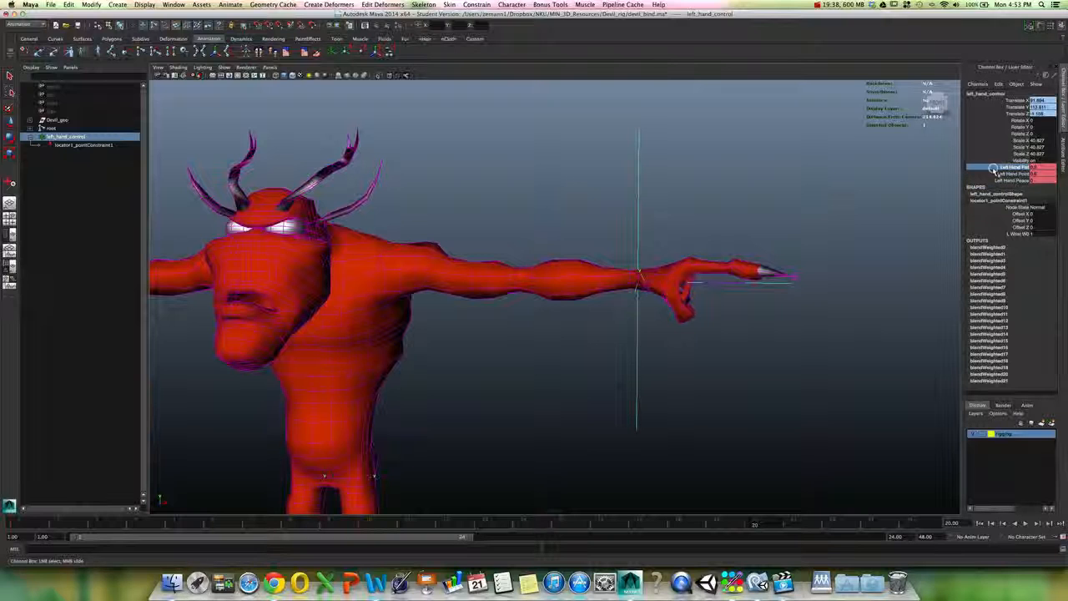